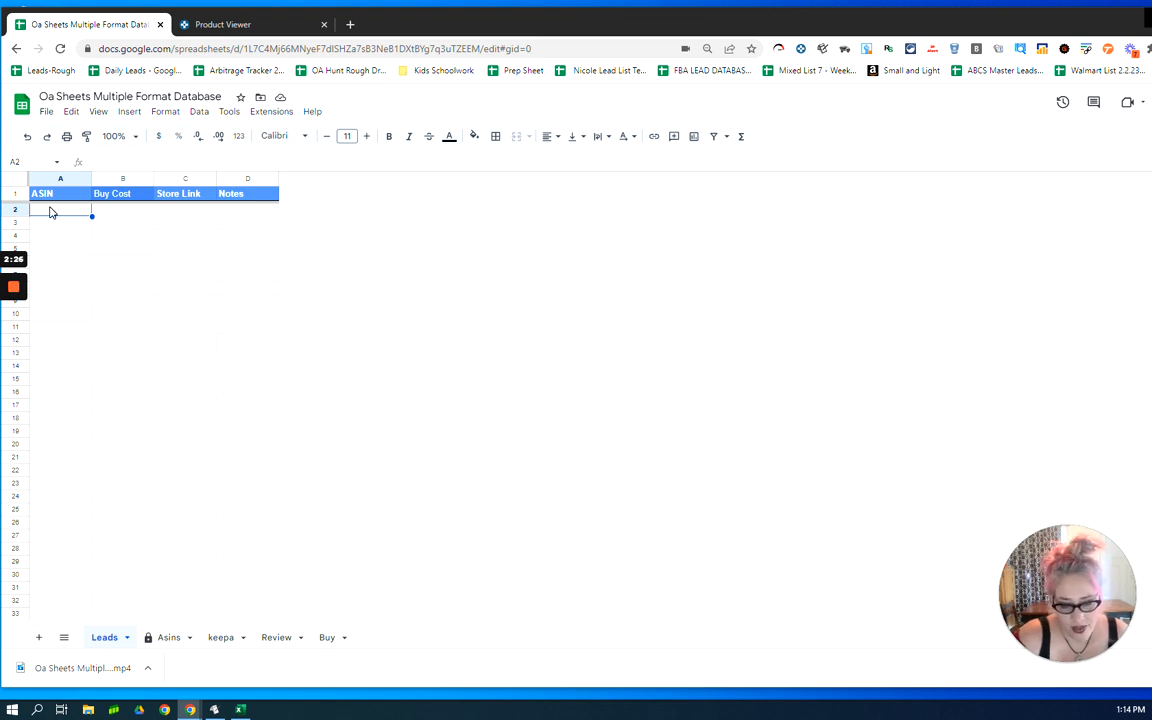
Paste the copied lead list into the Leads sheet starting at cell A2.
{"action": "right_click", "coordinate": [52, 211]}
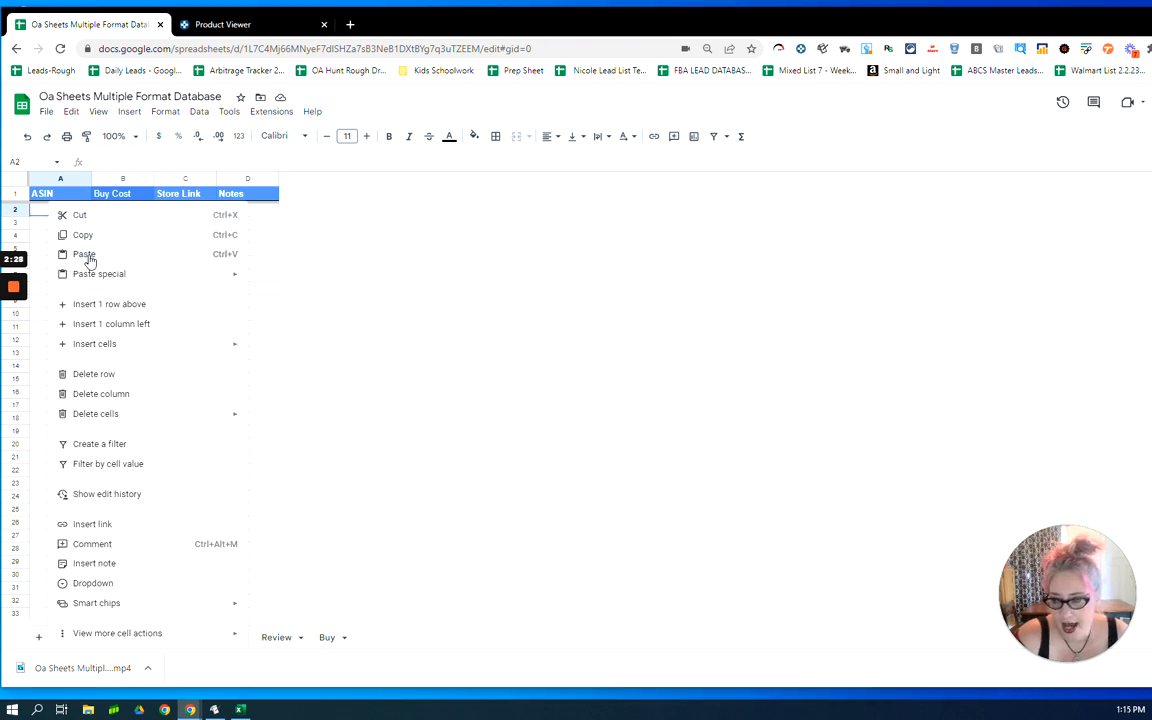
{"action": "left_click", "coordinate": [85, 254]}
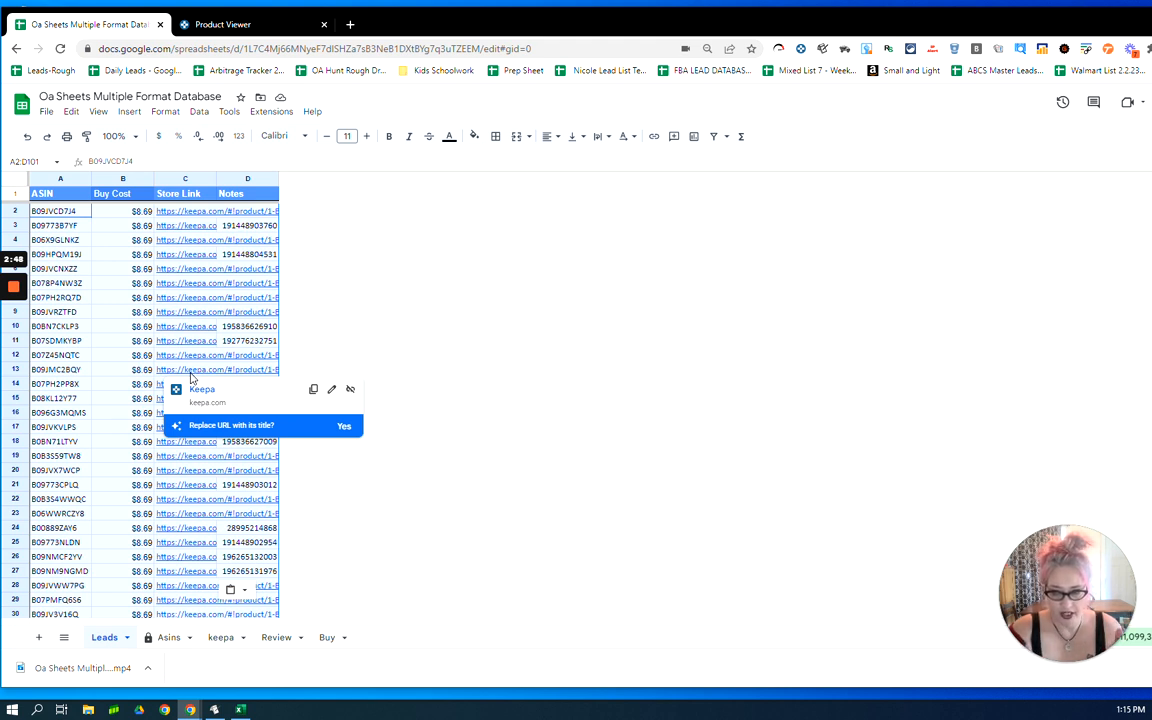
Copy the ASINs in A2:A101 of the Asins sheet.
{"action": "left_click", "coordinate": [168, 638]}
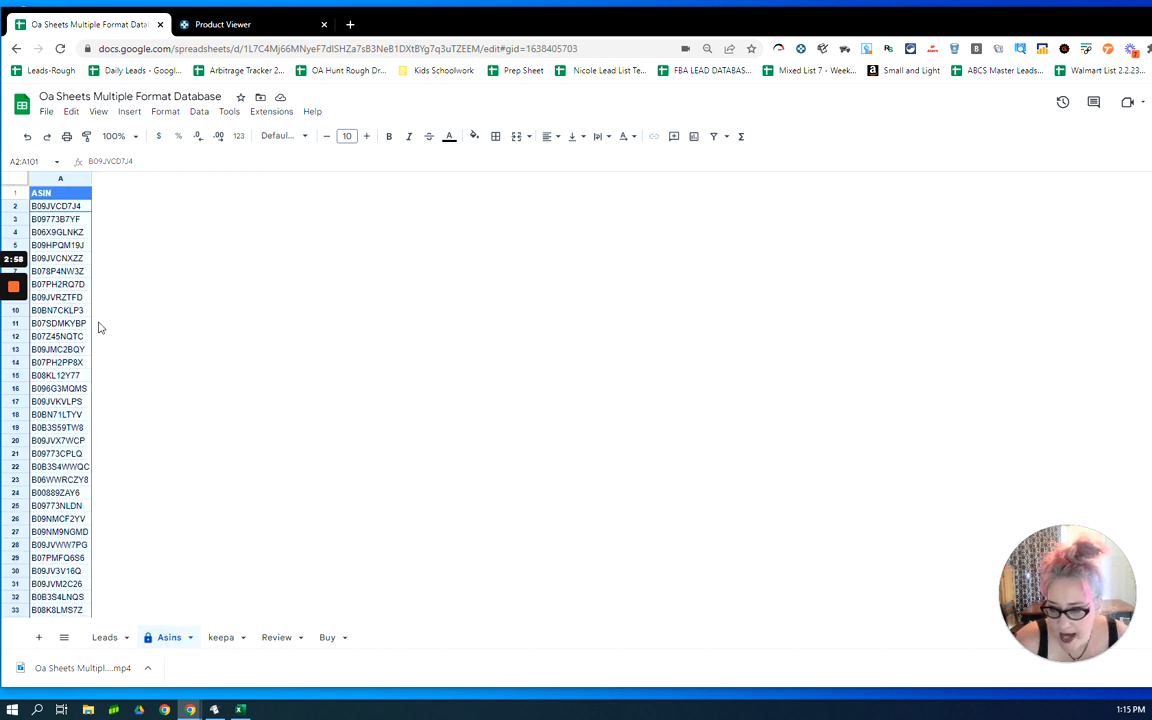
{"action": "left_click", "coordinate": [67, 207]}
{"action": "left_click_drag", "start_coordinate": [70, 250], "coordinate": [70, 583]}
{"action": "left_click_drag", "start_coordinate": [63, 500], "coordinate": [60, 496]}
{"action": "right_click", "coordinate": [52, 362]}
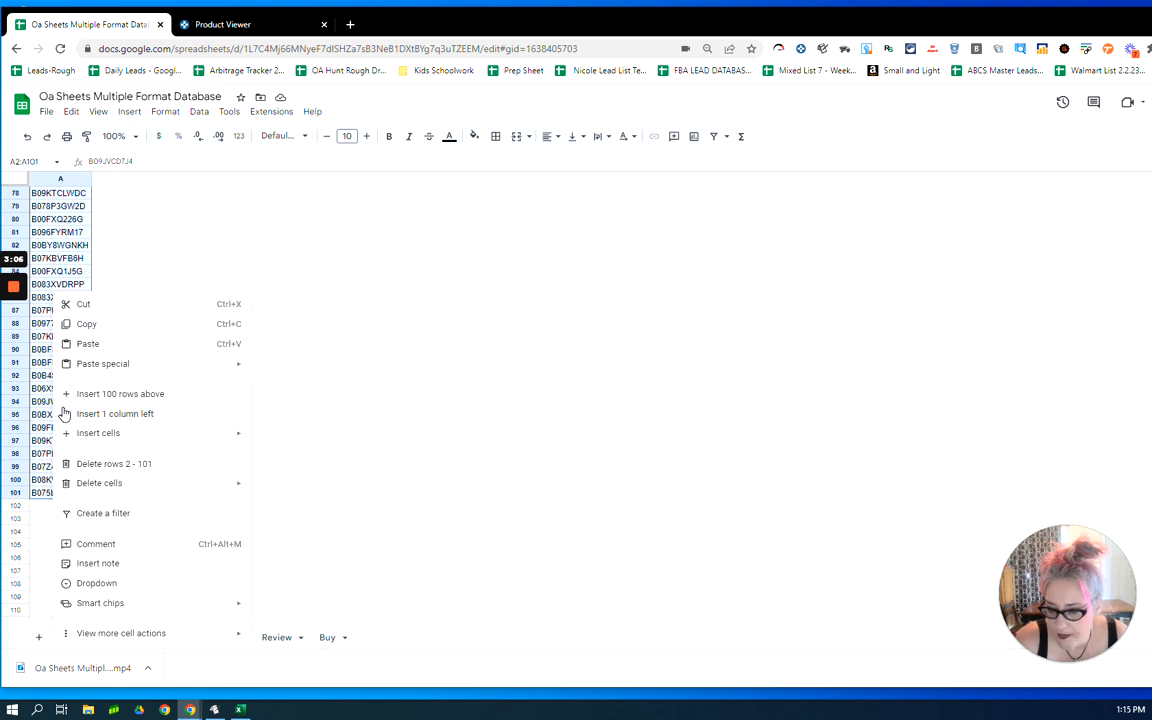
{"action": "left_click", "coordinate": [100, 325]}
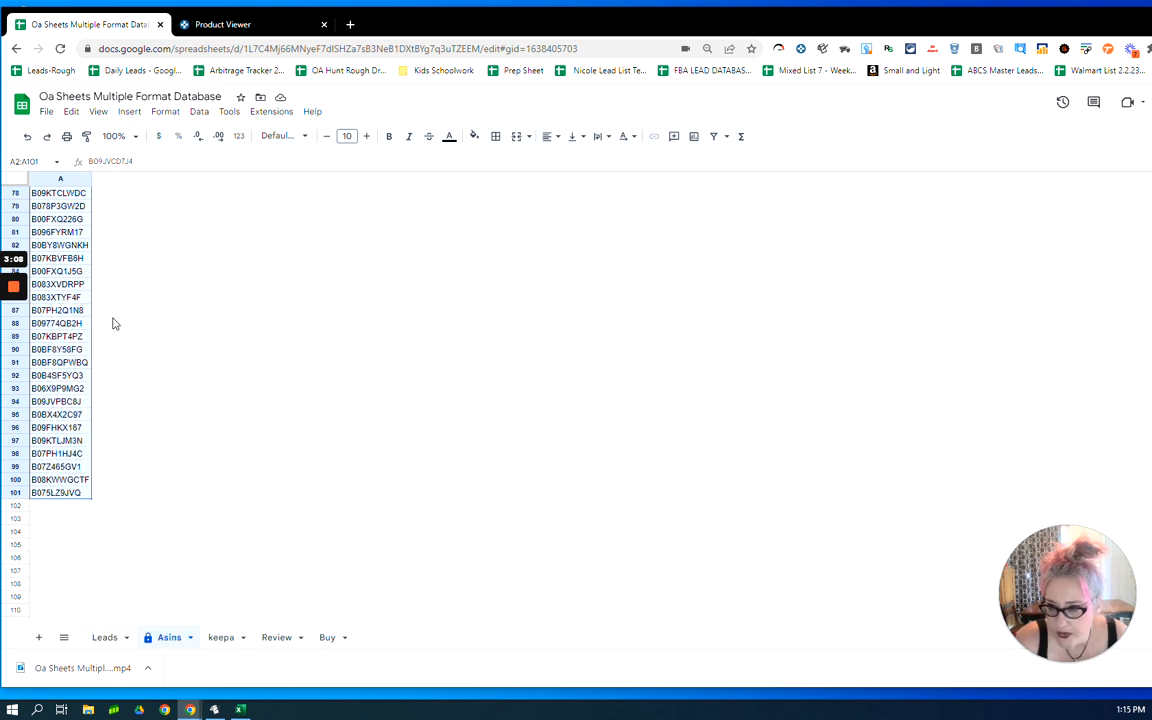
Switch to Keepa and open its Product Viewer for loading Amazon.com products.
{"action": "left_click", "coordinate": [244, 24]}
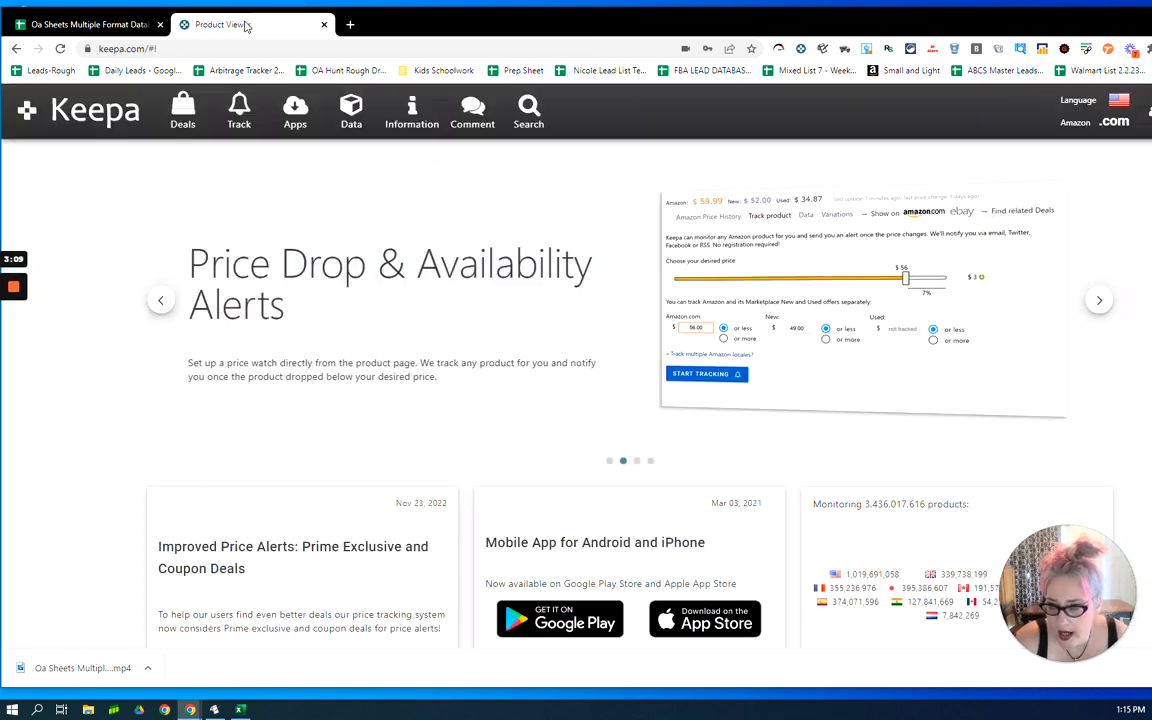
{"action": "left_click", "coordinate": [351, 115]}
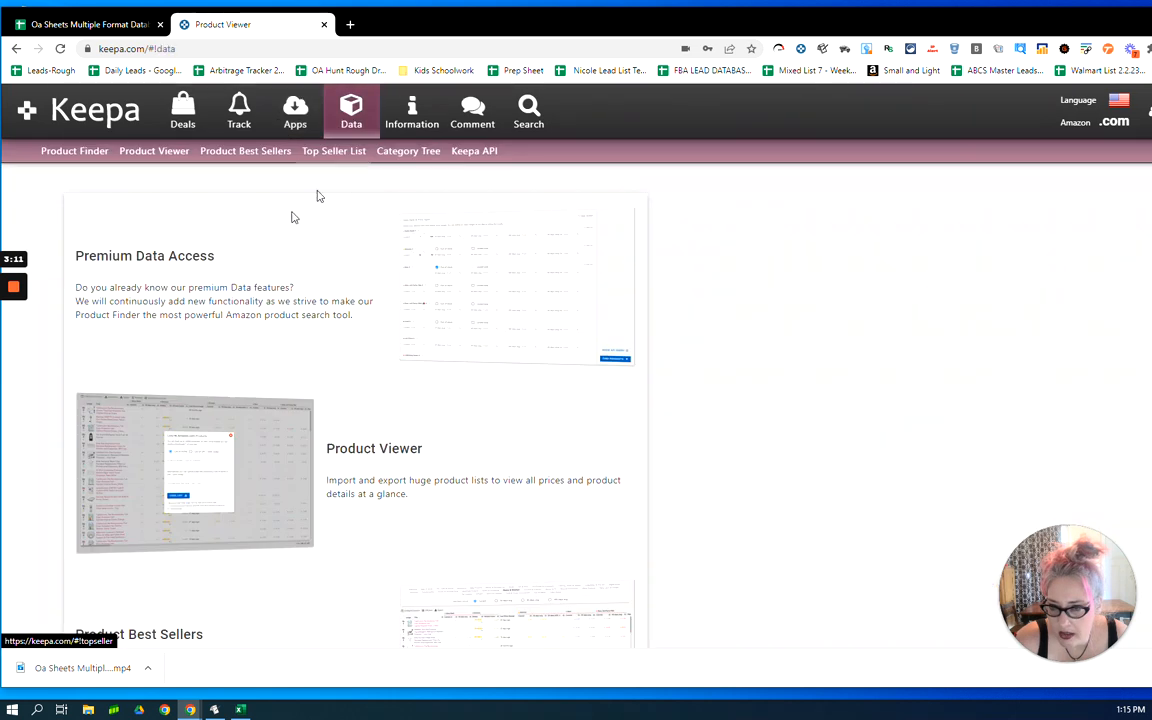
{"action": "left_click", "coordinate": [370, 452]}
Paste the copied ASINs into the Product Viewer's list of ASINs and load the list.
{"action": "right_click", "coordinate": [100, 331]}
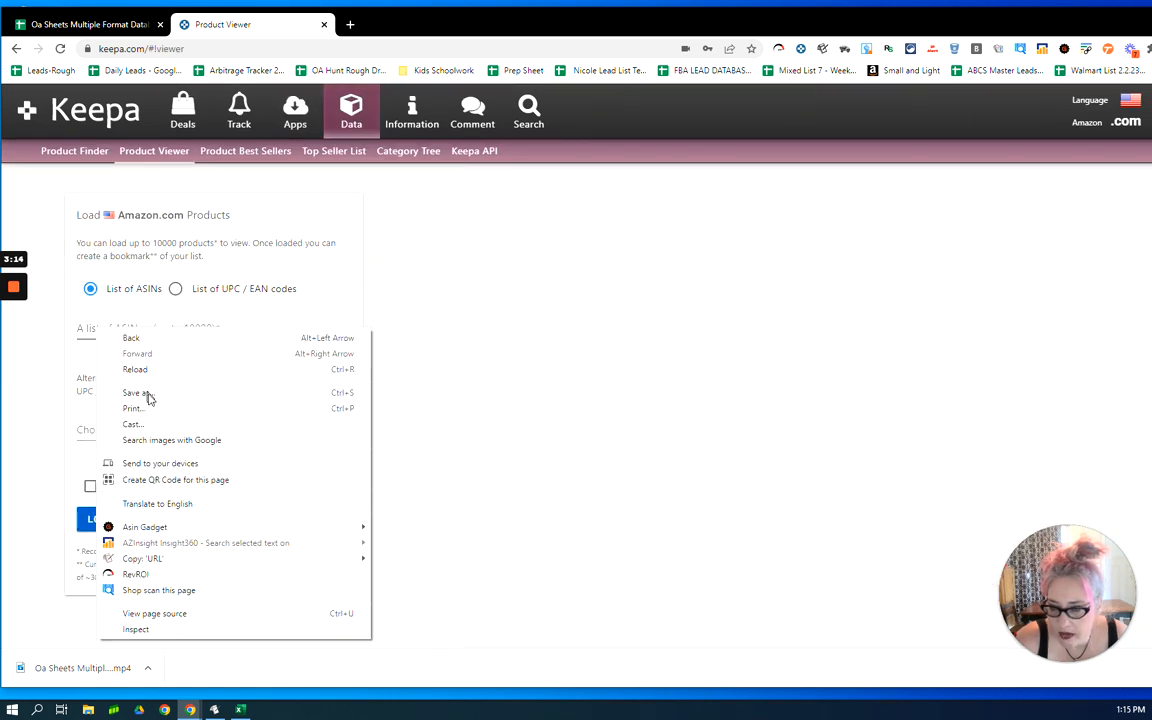
{"action": "left_click", "coordinate": [100, 331]}
{"action": "left_click", "coordinate": [104, 334]}
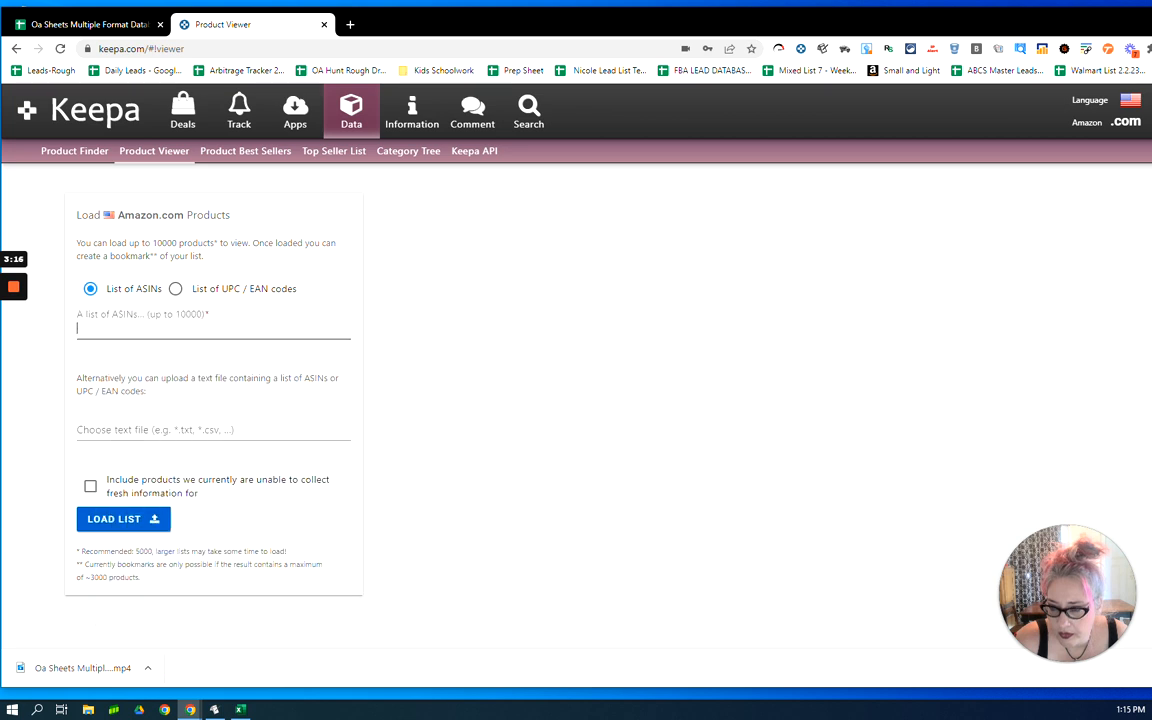
{"action": "right_click", "coordinate": [98, 338]}
{"action": "left_click", "coordinate": [147, 443]}
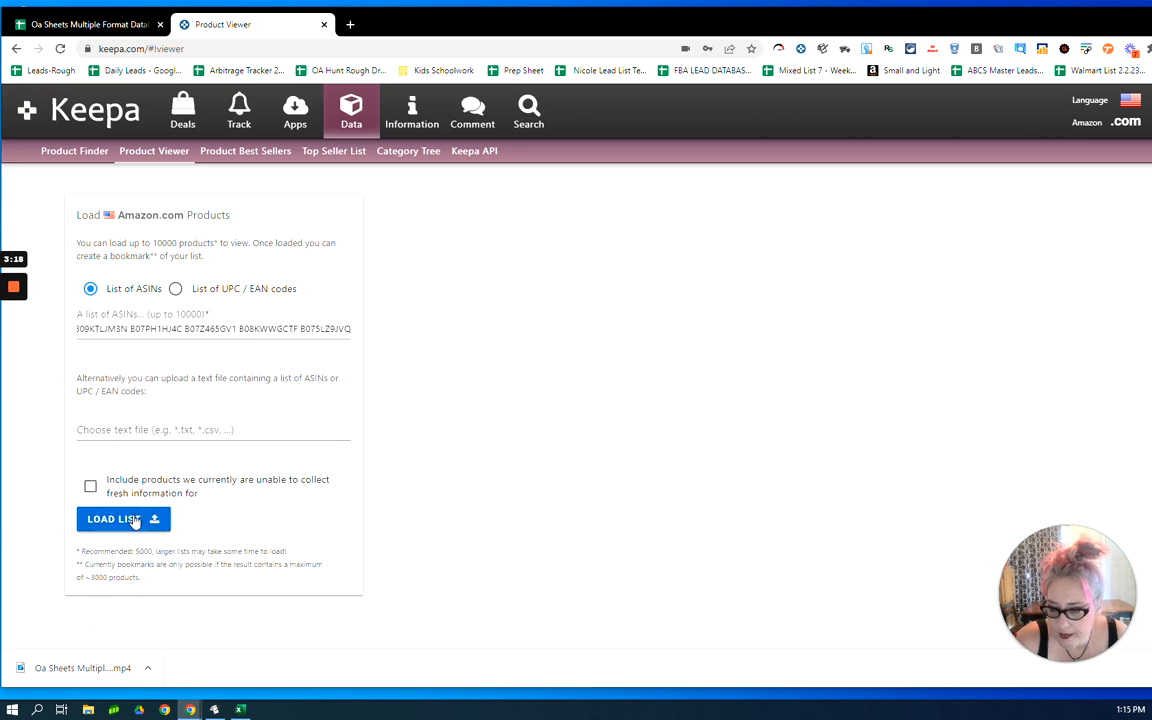
{"action": "left_click", "coordinate": [128, 519]}
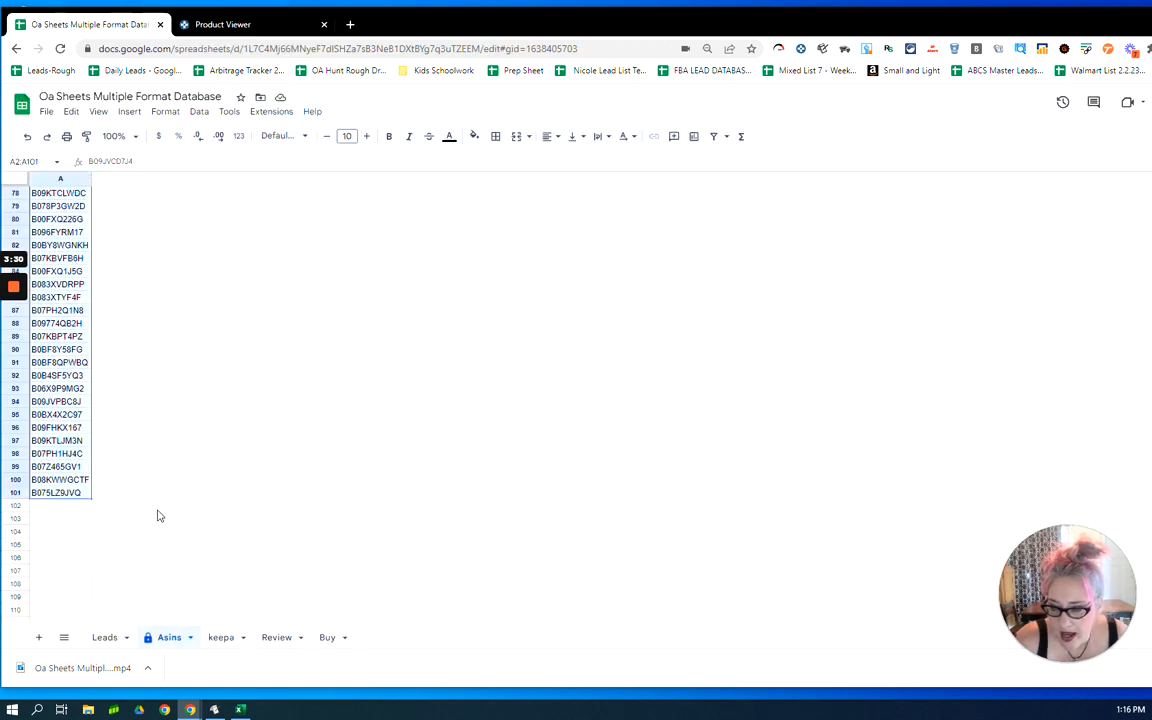
Compare the keepa sheet's column headers with the Keepa export workbook in Excel and the loaded Product Viewer list.
{"action": "left_click", "coordinate": [229, 637]}
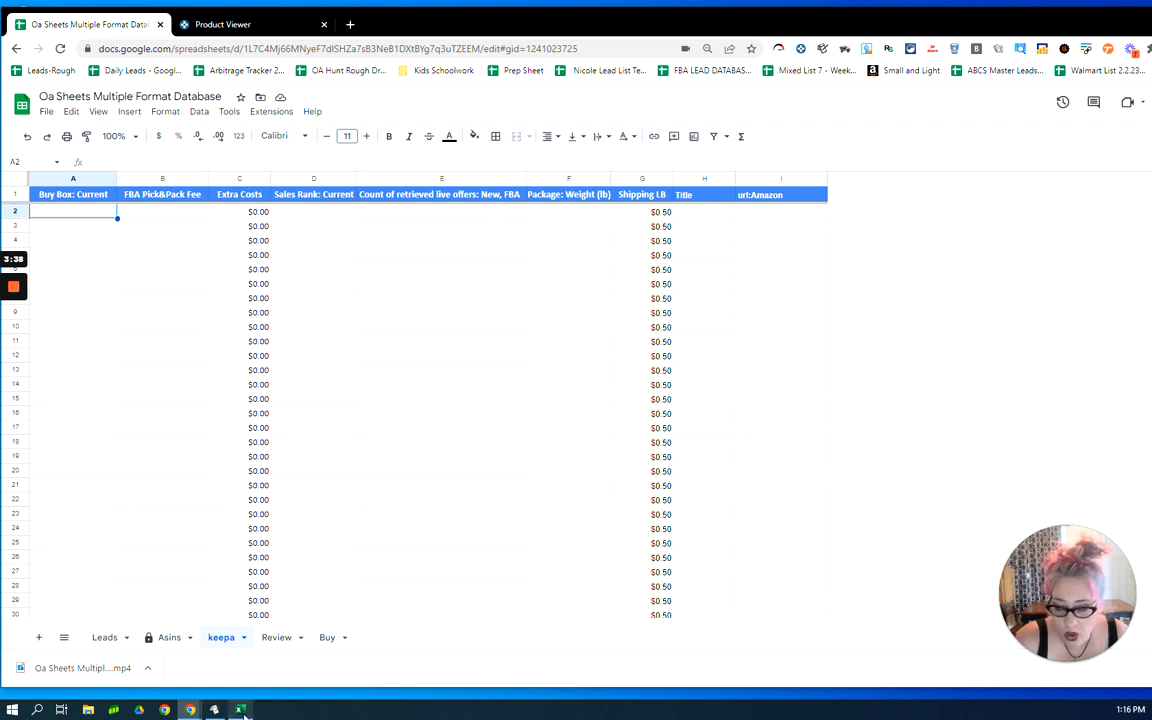
{"action": "key", "text": "alt+Tab"}
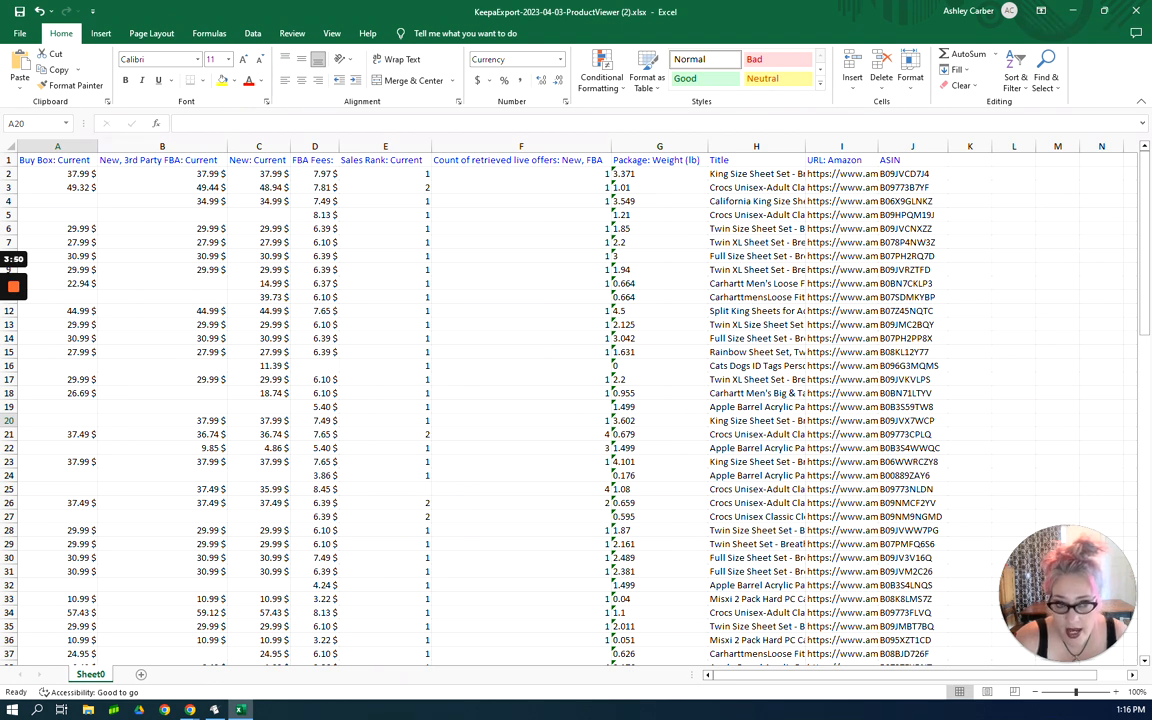
{"action": "left_click", "coordinate": [1072, 13]}
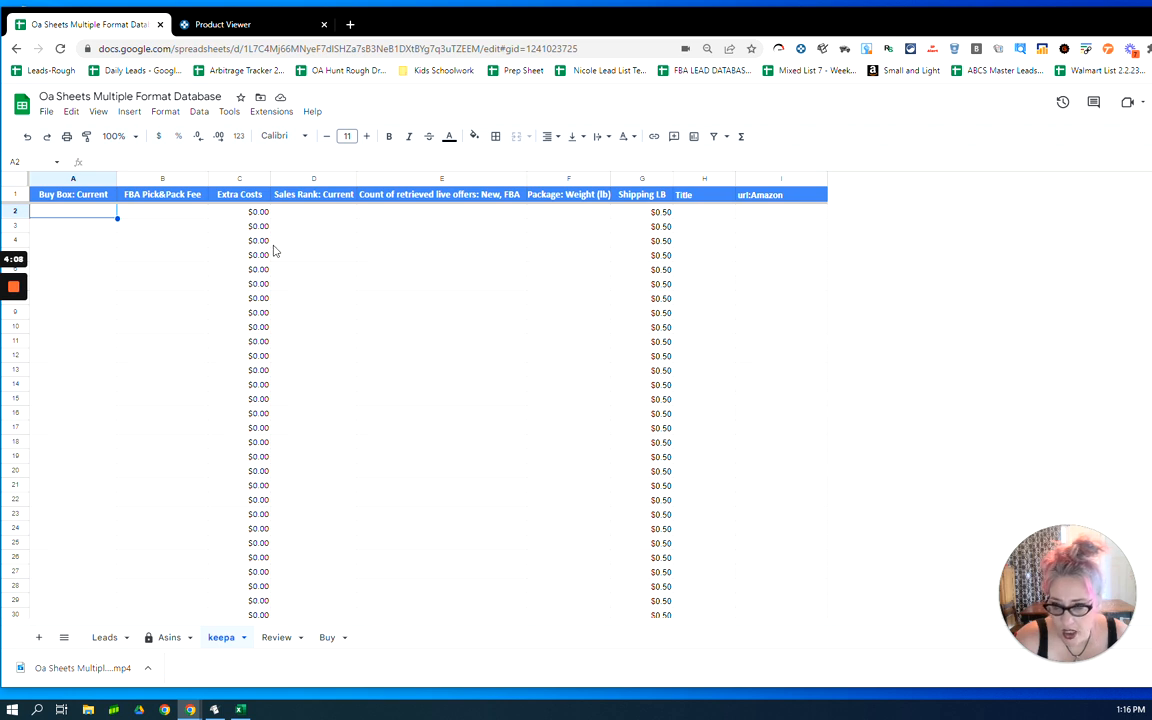
{"action": "left_click", "coordinate": [233, 22]}
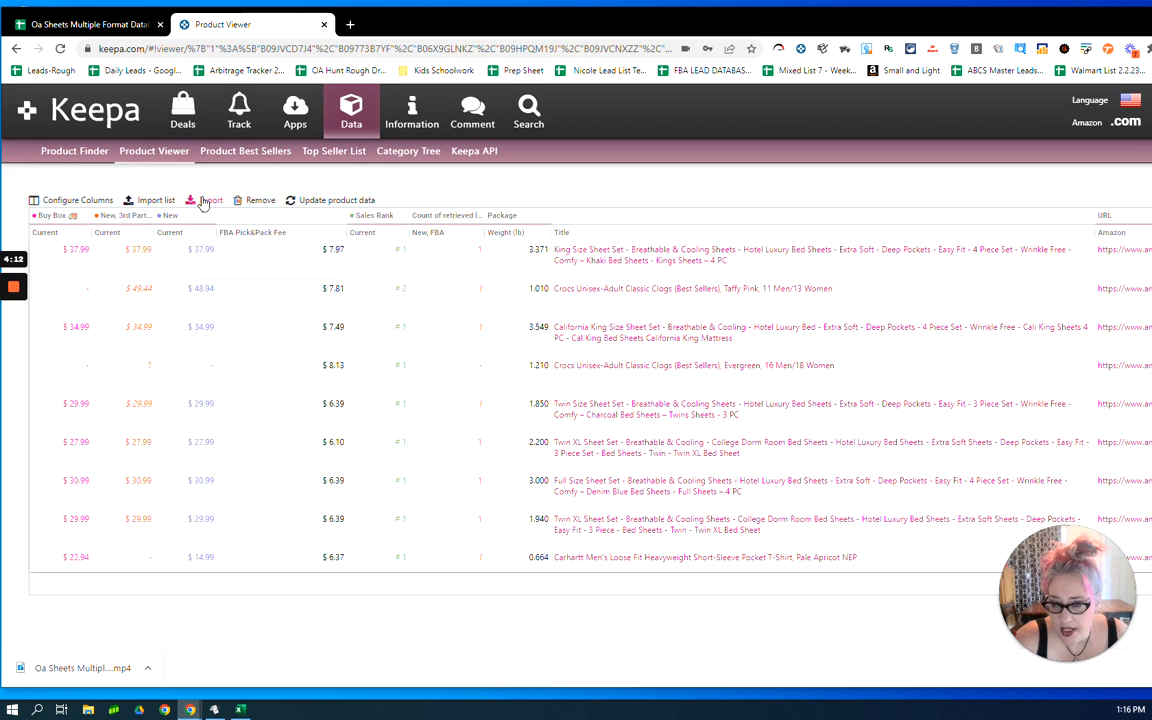
In the Excel Keepa export, copy the third-party FBA price 34.99 from B4 into the empty Buy Box cell A4.
{"action": "left_click", "coordinate": [241, 709]}
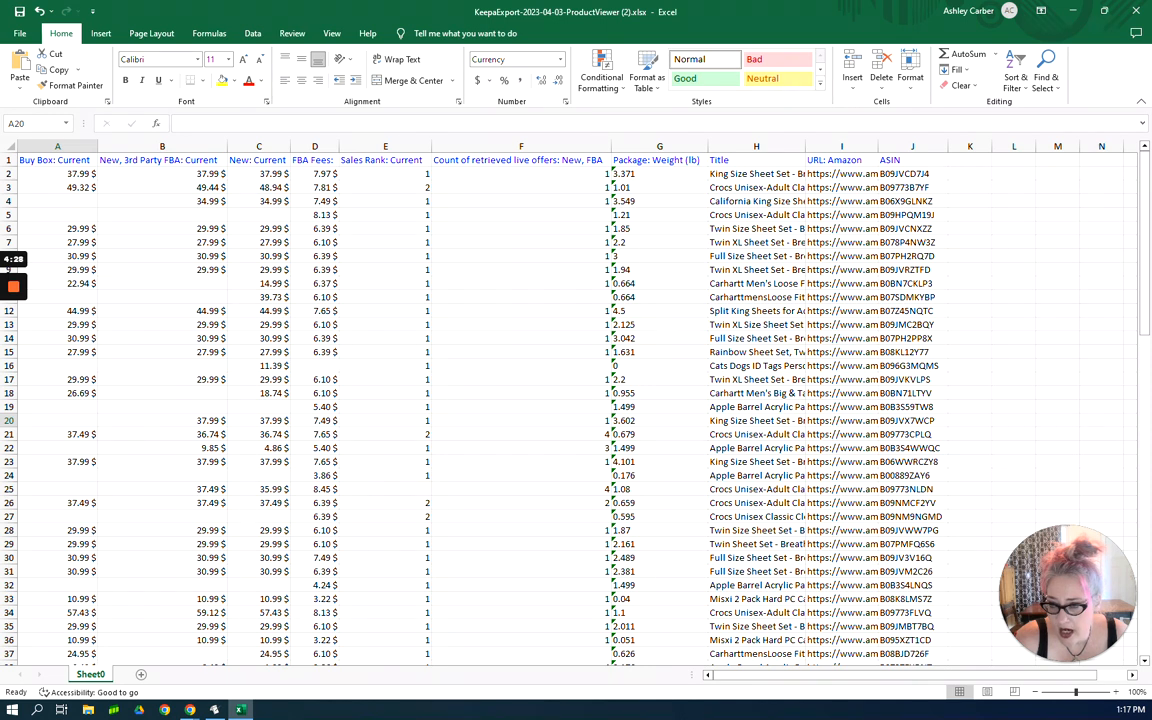
{"action": "left_click", "coordinate": [8, 201]}
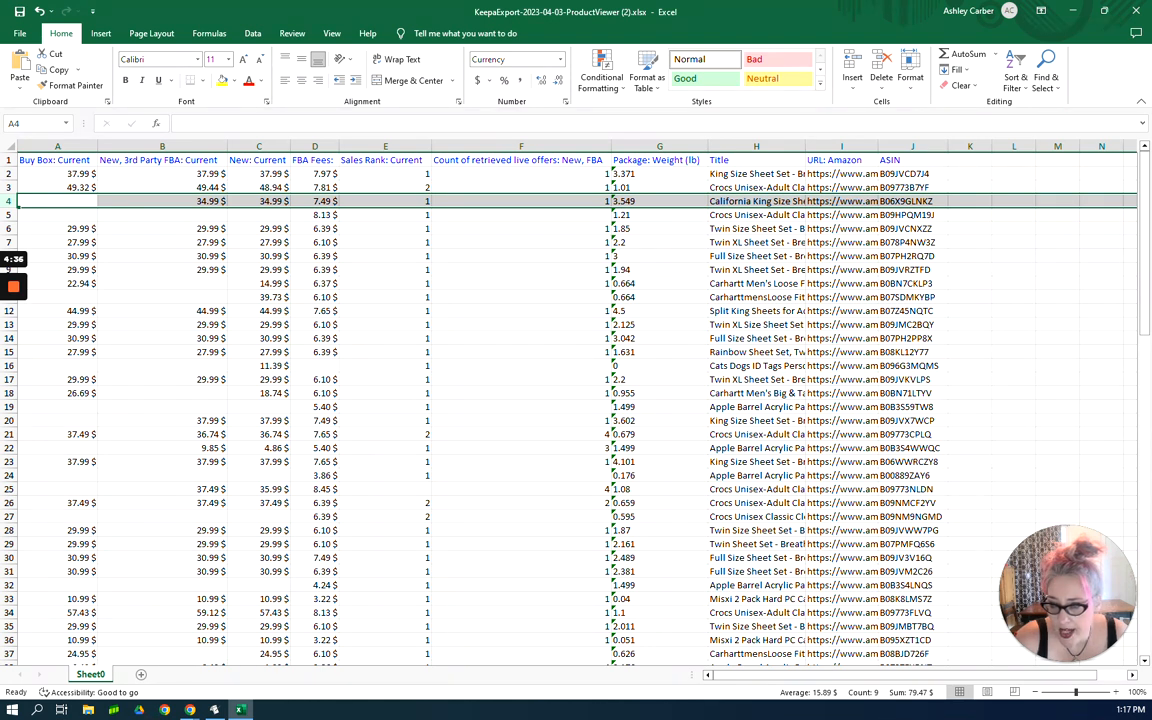
{"action": "left_click", "coordinate": [162, 201]}
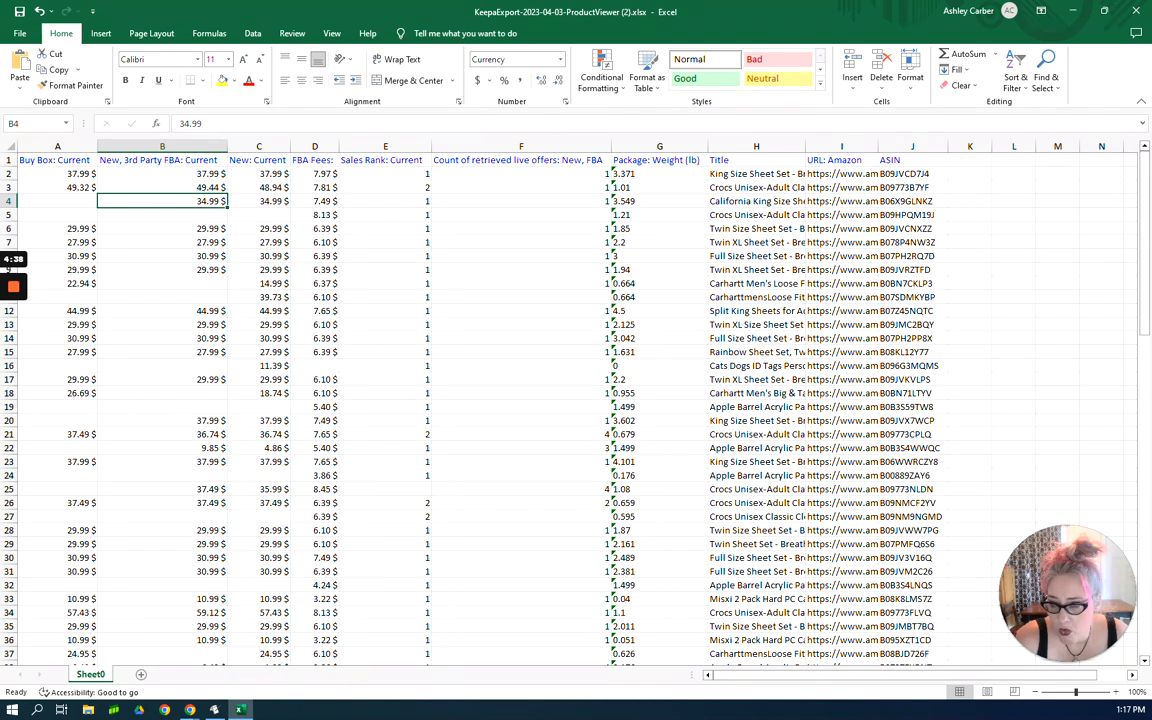
{"action": "right_click", "coordinate": [198, 201]}
{"action": "left_click", "coordinate": [220, 224]}
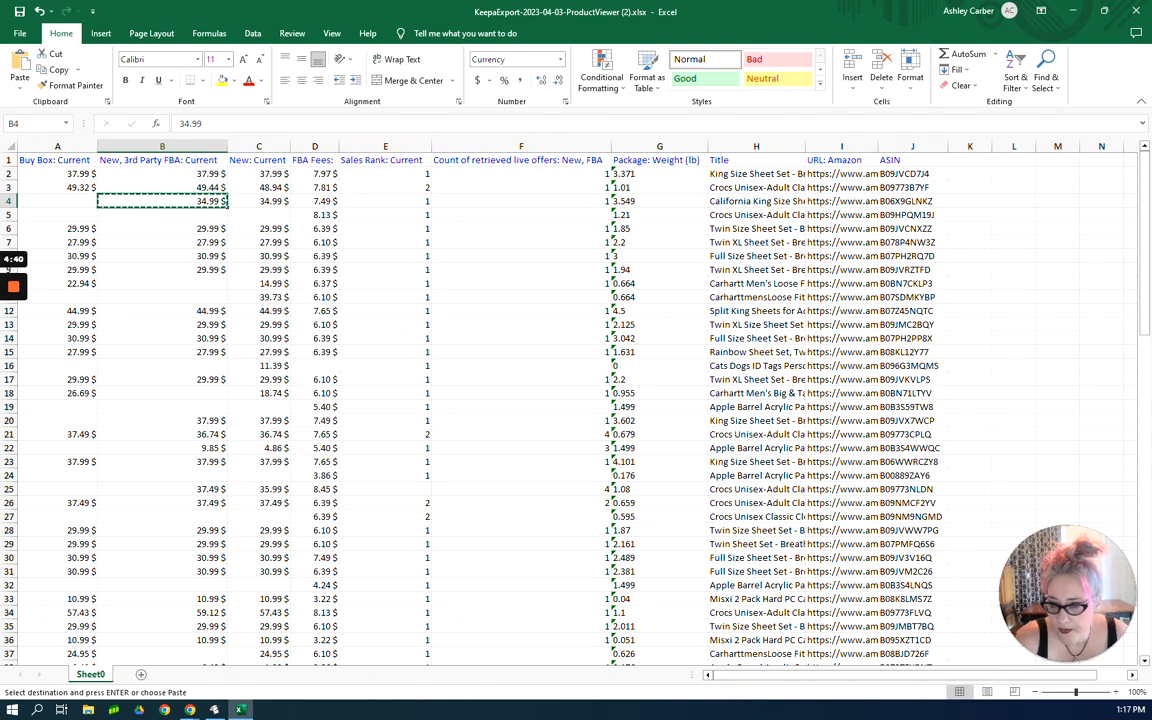
{"action": "left_click", "coordinate": [57, 201]}
{"action": "right_click", "coordinate": [61, 202]}
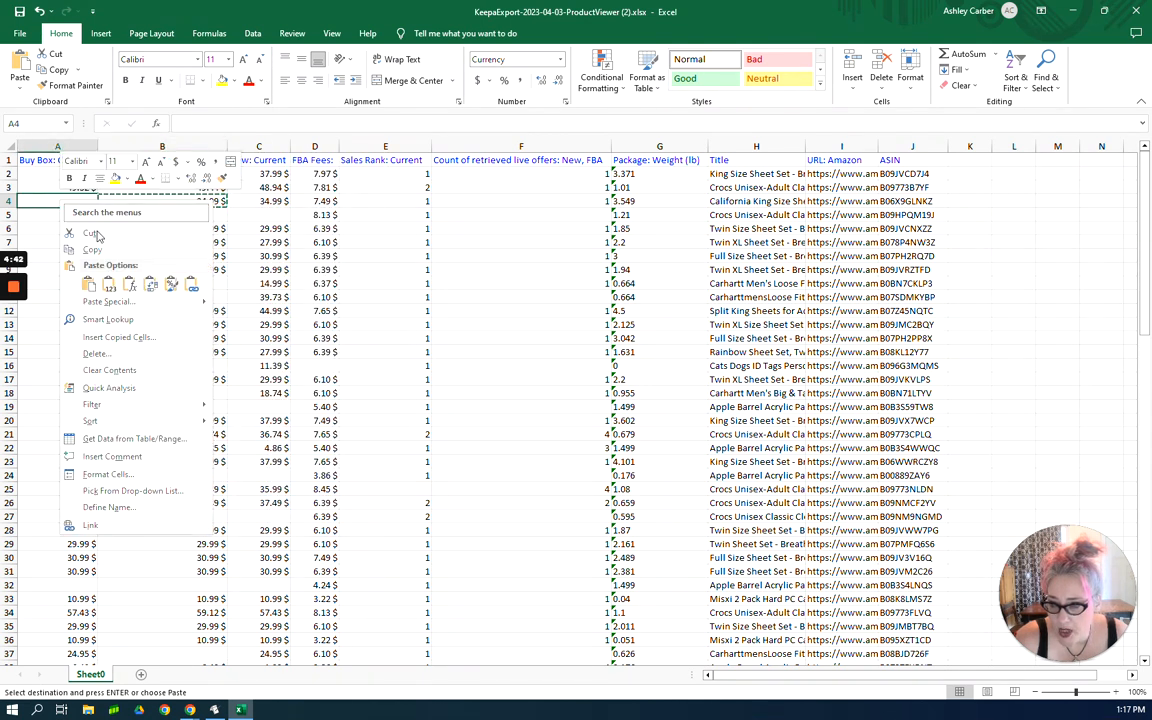
{"action": "left_click", "coordinate": [89, 285]}
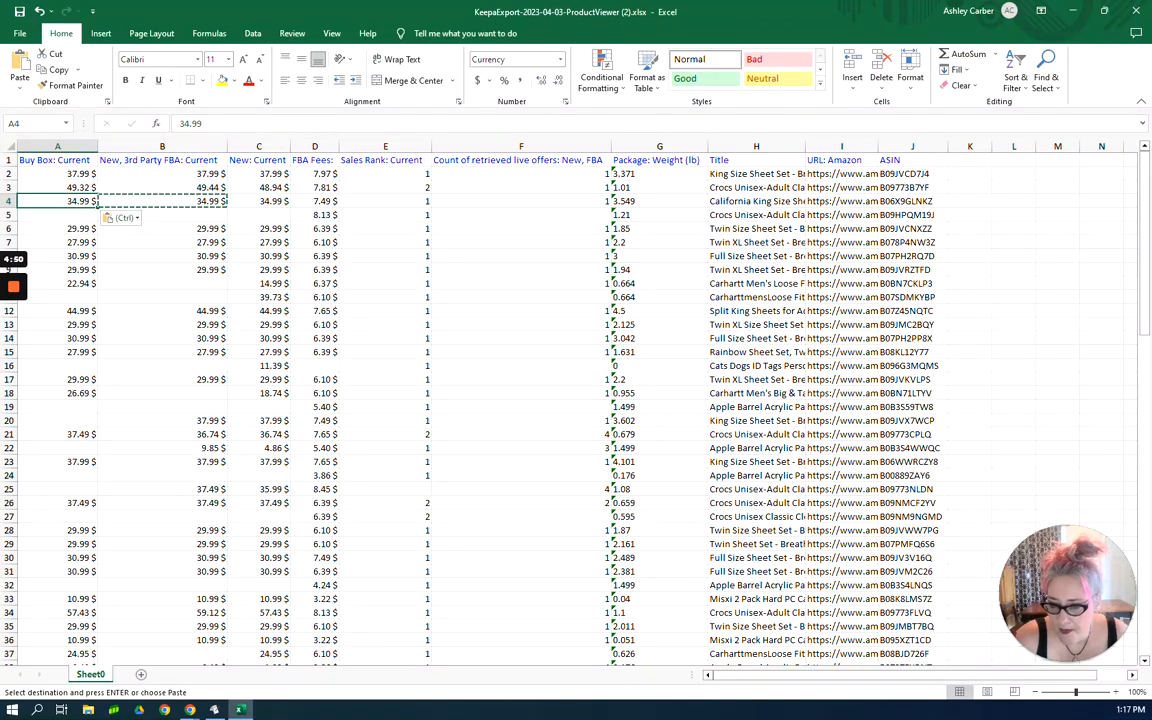
Examine row 19 and all rows below it for missing Buy Box, third-party FBA and New prices.
{"action": "left_click", "coordinate": [57, 407]}
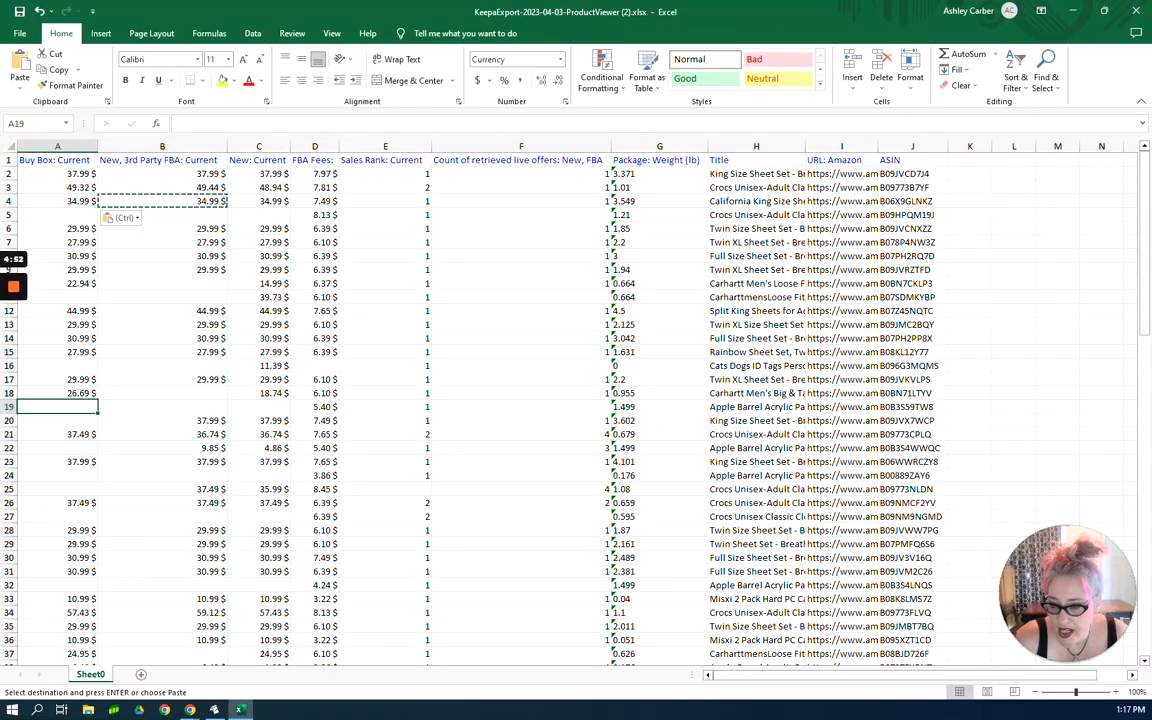
{"action": "left_click", "coordinate": [9, 407]}
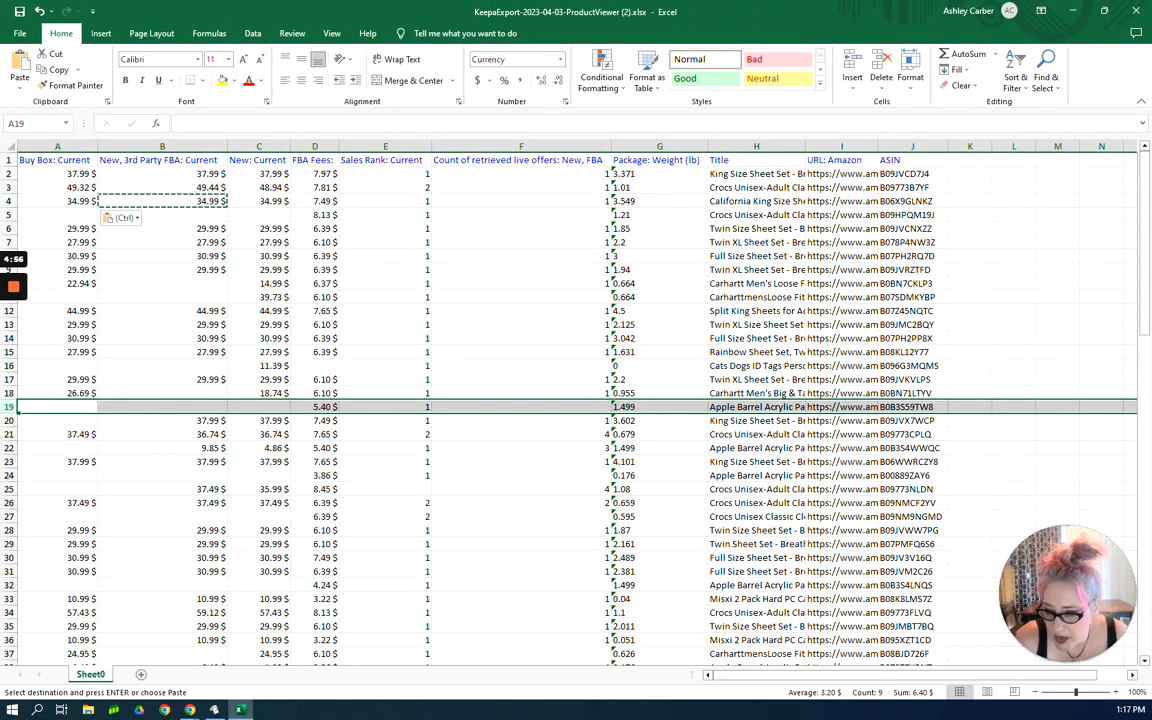
{"action": "scroll", "coordinate": [570, 400], "scroll_direction": "down", "scroll_amount": 2}
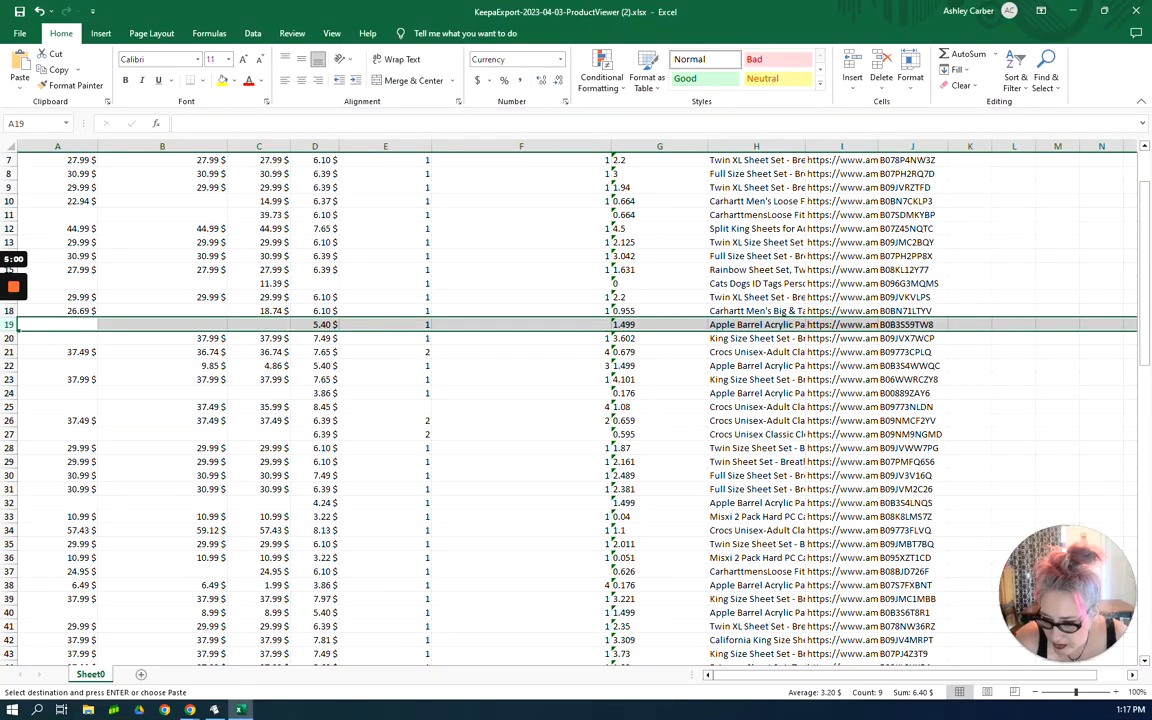
{"action": "scroll", "coordinate": [570, 400], "scroll_direction": "down", "scroll_amount": 2}
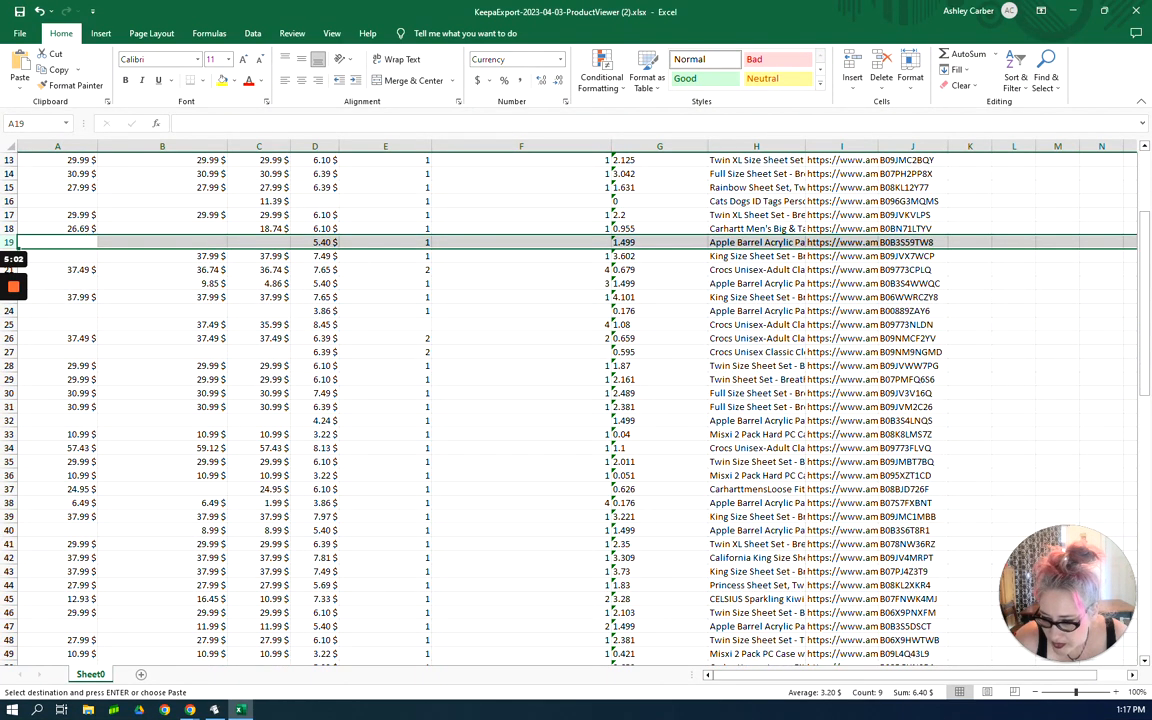
{"action": "scroll", "coordinate": [570, 400], "scroll_direction": "down", "scroll_amount": 2}
{"action": "scroll", "coordinate": [570, 400], "scroll_direction": "down", "scroll_amount": 1}
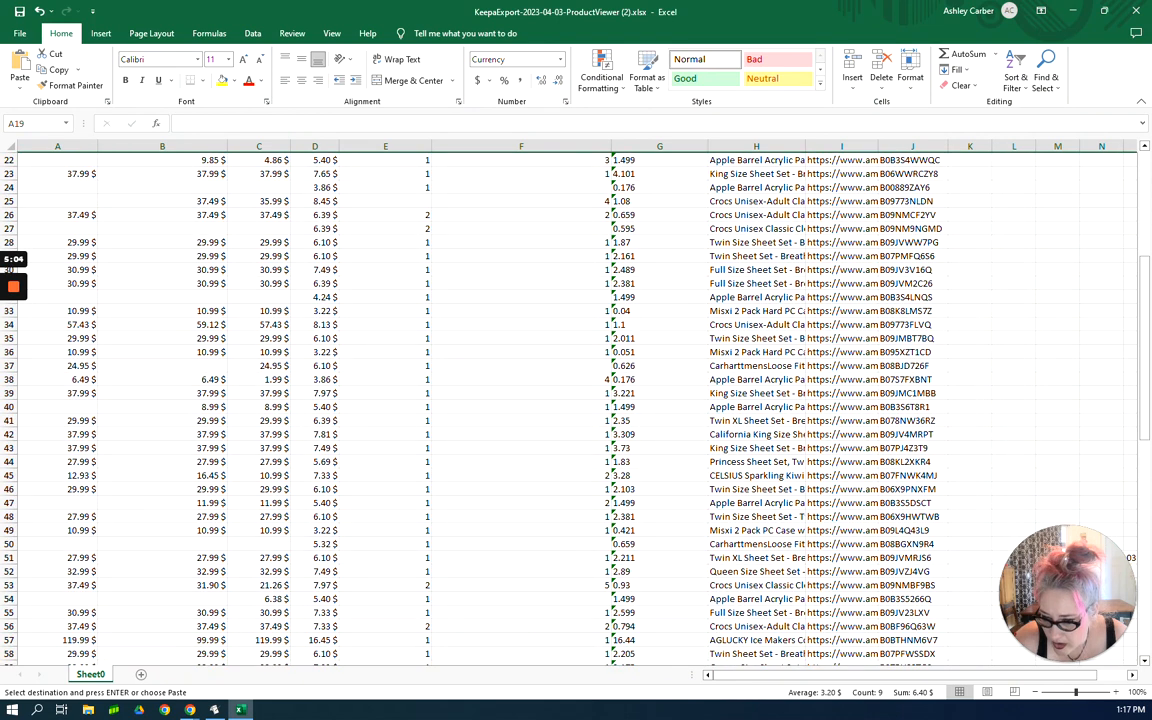
{"action": "scroll", "coordinate": [570, 400], "scroll_direction": "down", "scroll_amount": 4}
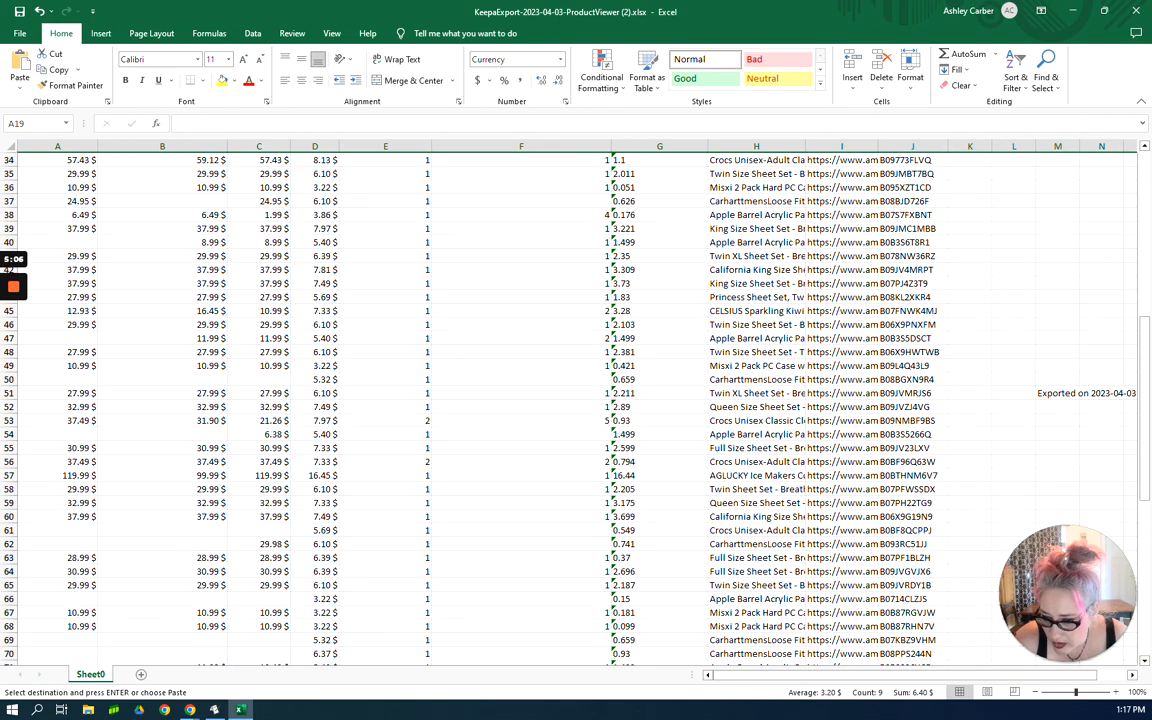
{"action": "scroll", "coordinate": [570, 400], "scroll_direction": "down", "scroll_amount": 5}
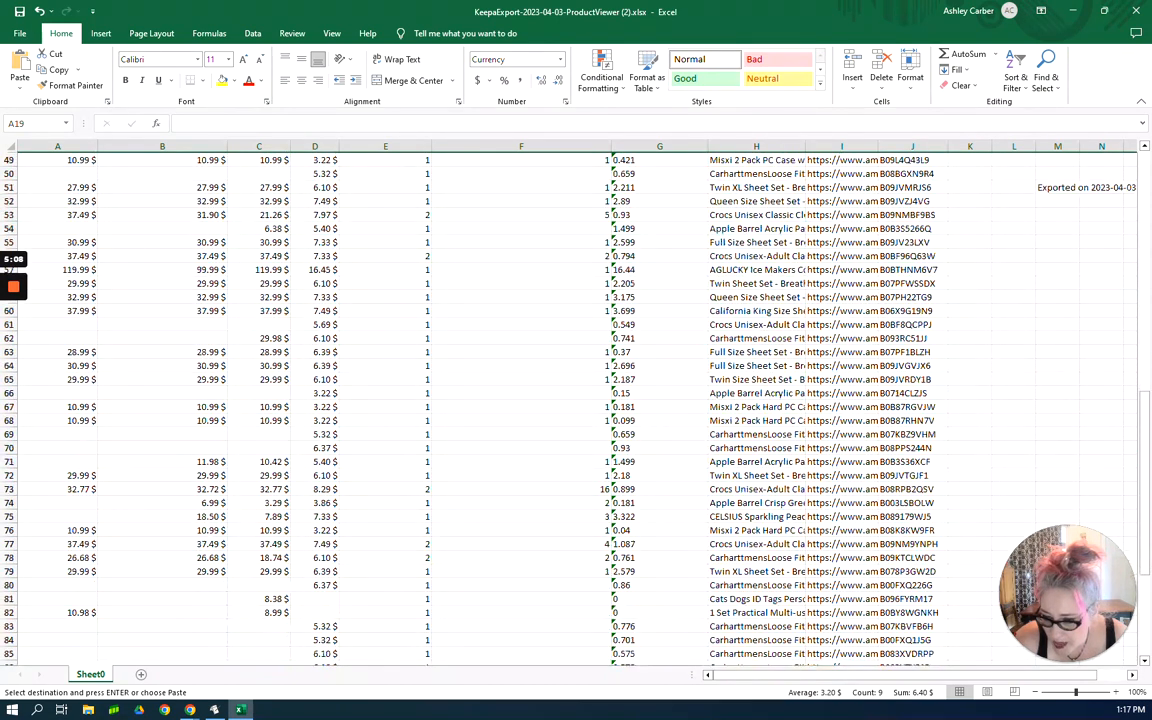
{"action": "scroll", "coordinate": [570, 400], "scroll_direction": "down", "scroll_amount": 2}
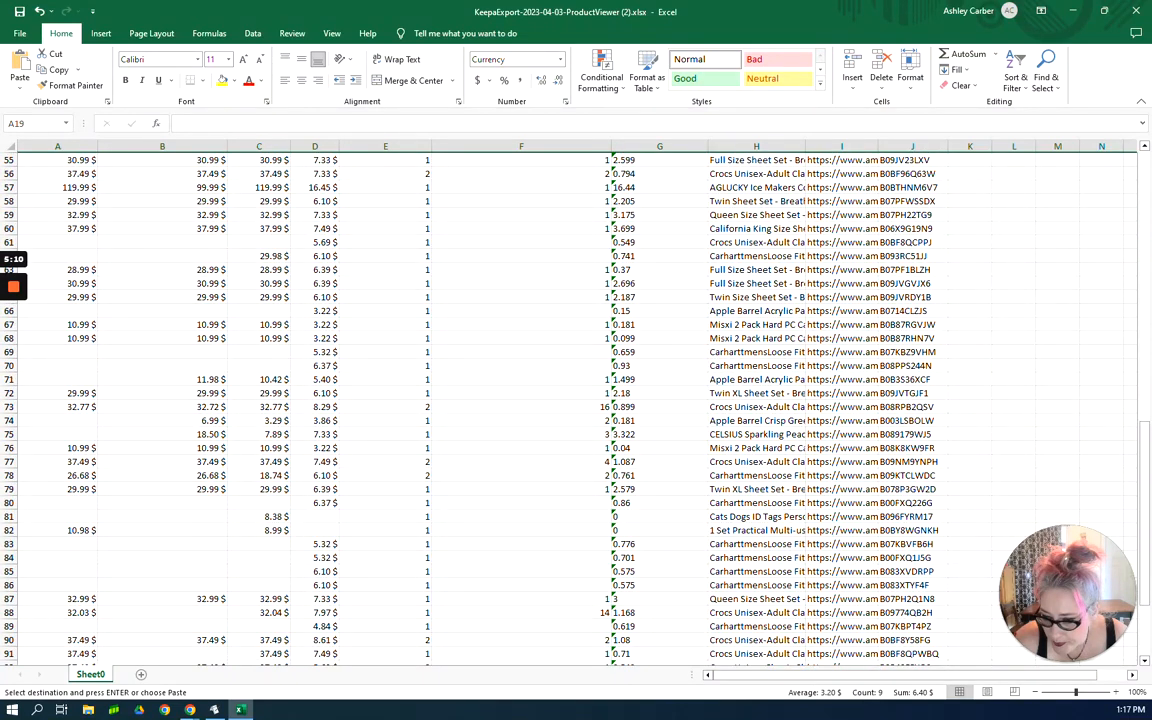
{"action": "scroll", "coordinate": [570, 400], "scroll_direction": "down", "scroll_amount": 4}
{"action": "scroll", "coordinate": [570, 400], "scroll_direction": "down", "scroll_amount": 2}
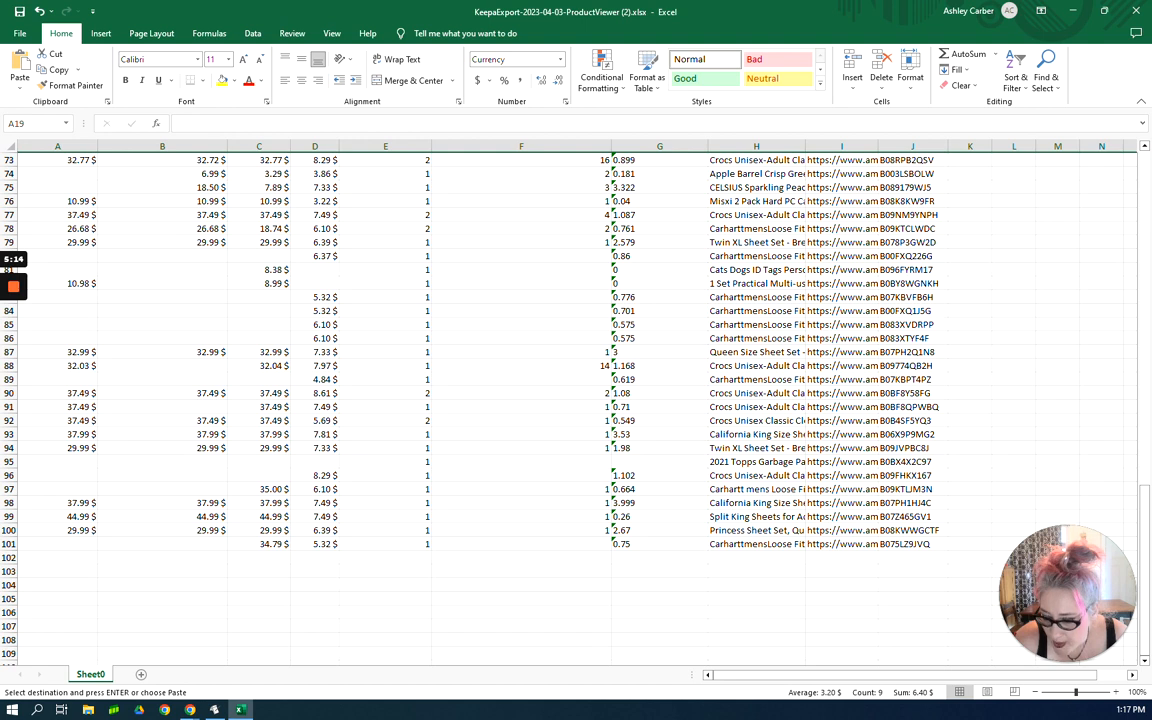
Check the Buy Box, third-party FBA and New price cells of row 101, and look back over the rows above.
{"action": "left_click", "coordinate": [9, 544]}
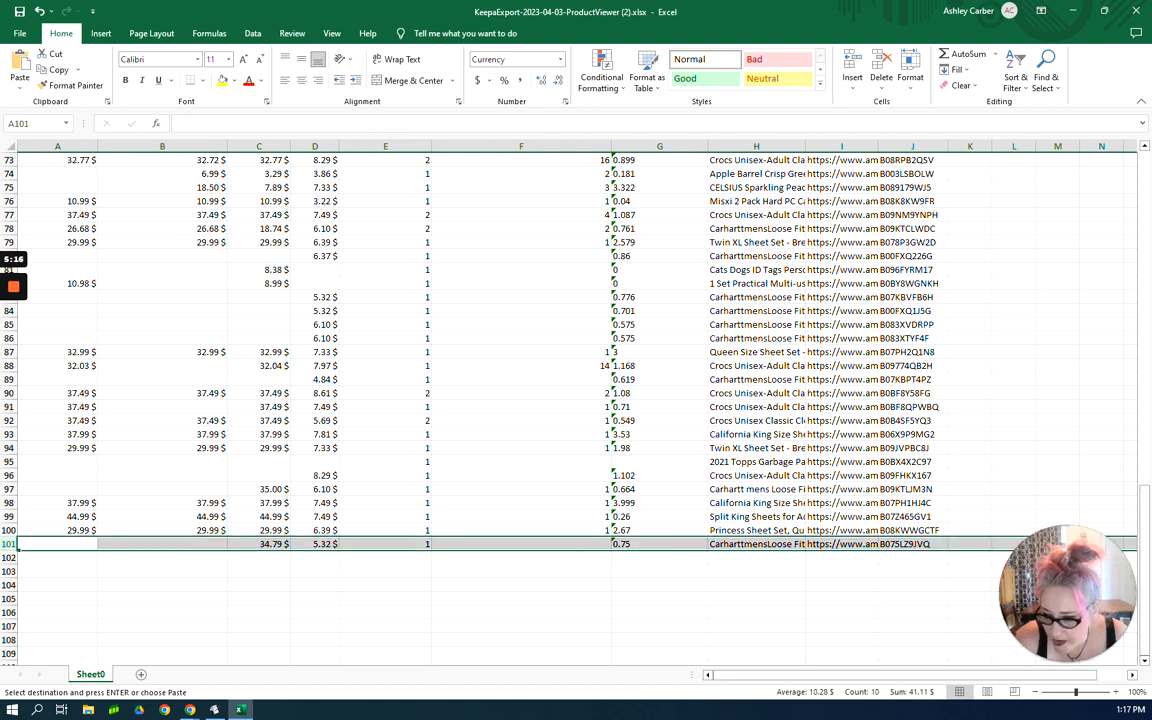
{"action": "left_click", "coordinate": [57, 544]}
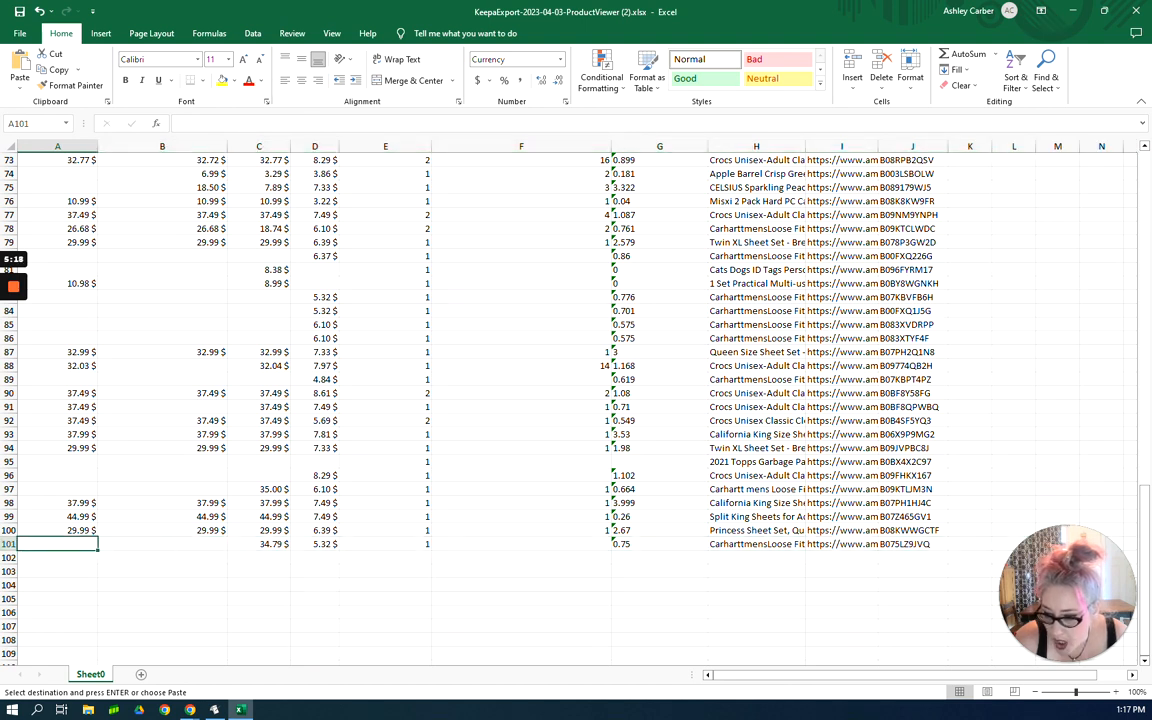
{"action": "left_click", "coordinate": [162, 544]}
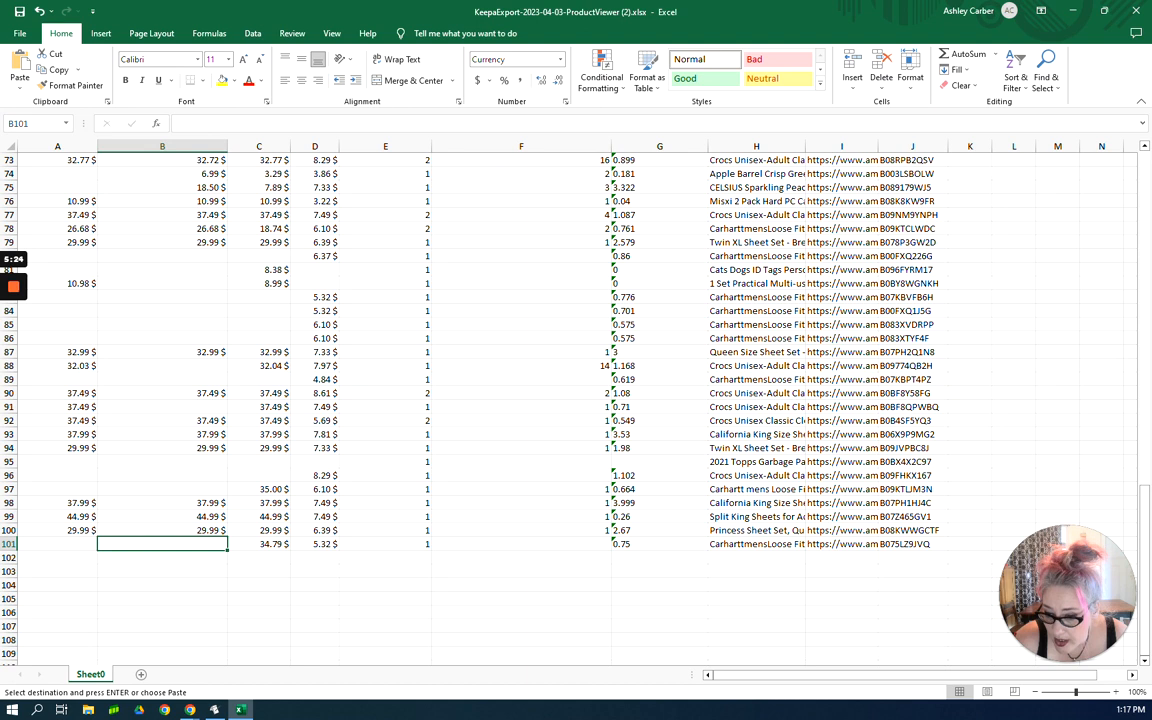
{"action": "left_click", "coordinate": [259, 544]}
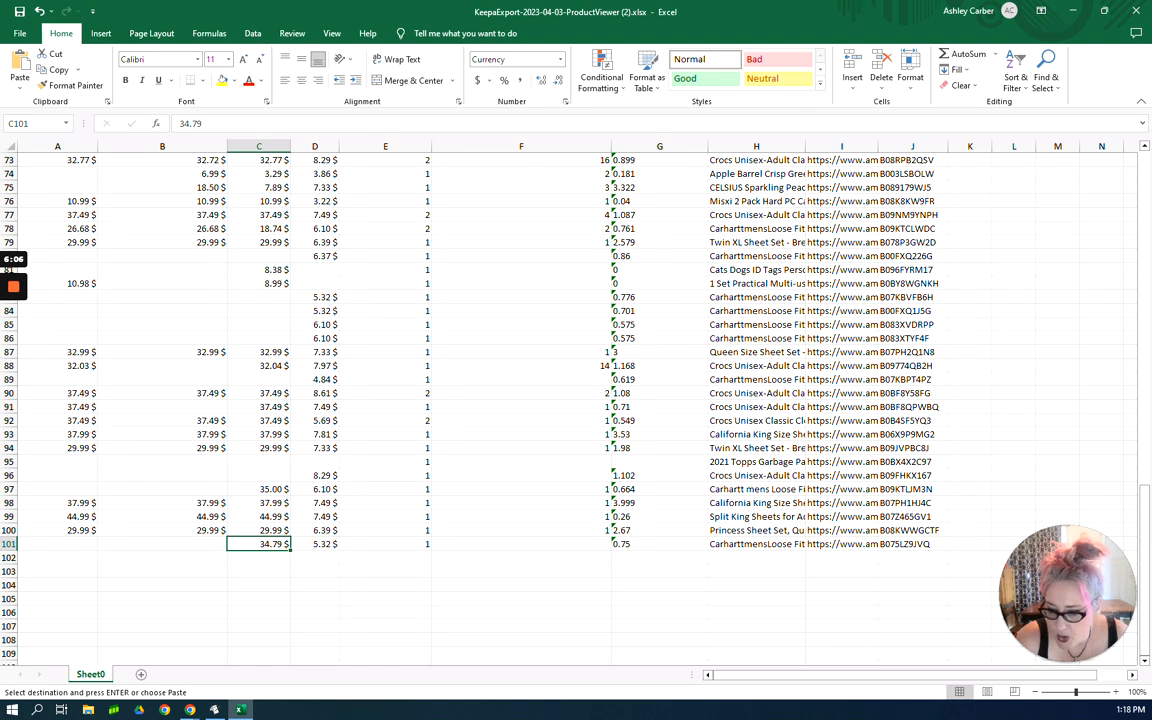
{"action": "scroll", "coordinate": [570, 400], "scroll_direction": "up", "scroll_amount": 4}
{"action": "scroll", "coordinate": [570, 400], "scroll_direction": "up", "scroll_amount": 2}
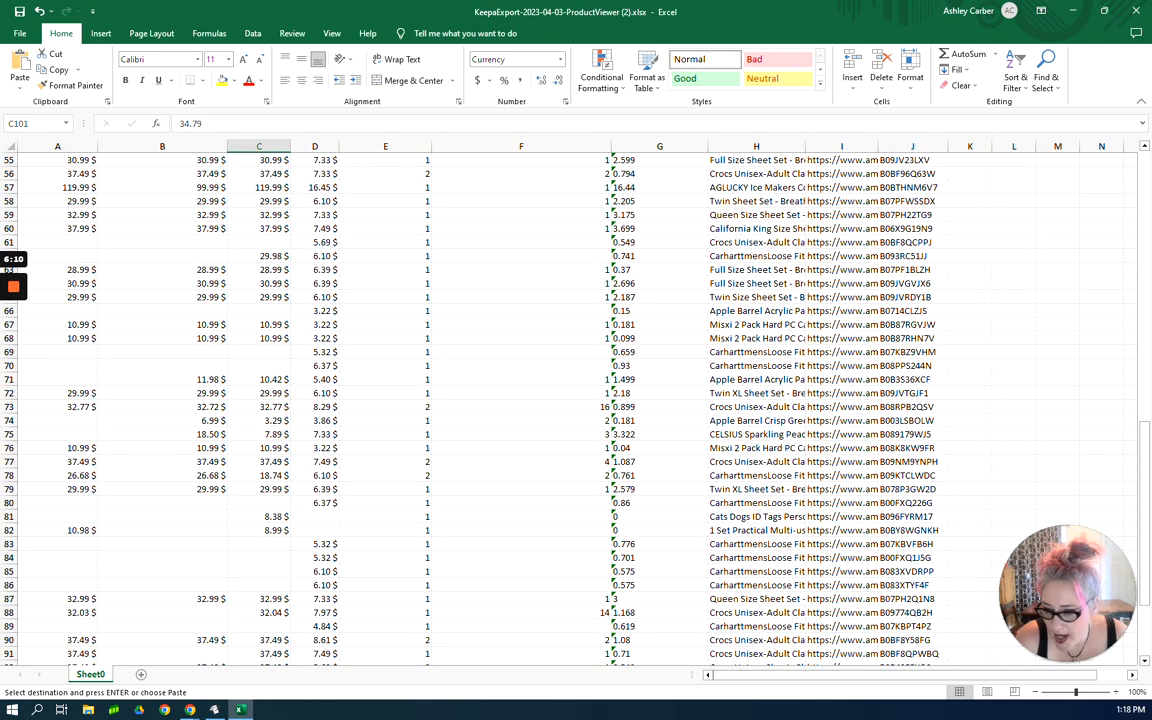
Copy the third-party FBA prices 6.99 and 18.50 from B74:B75 into the empty Buy Box cells A74:A75.
{"action": "left_click", "coordinate": [180, 420]}
{"action": "left_click", "coordinate": [180, 434], "text": "shift"}
{"action": "right_click", "coordinate": [206, 432]}
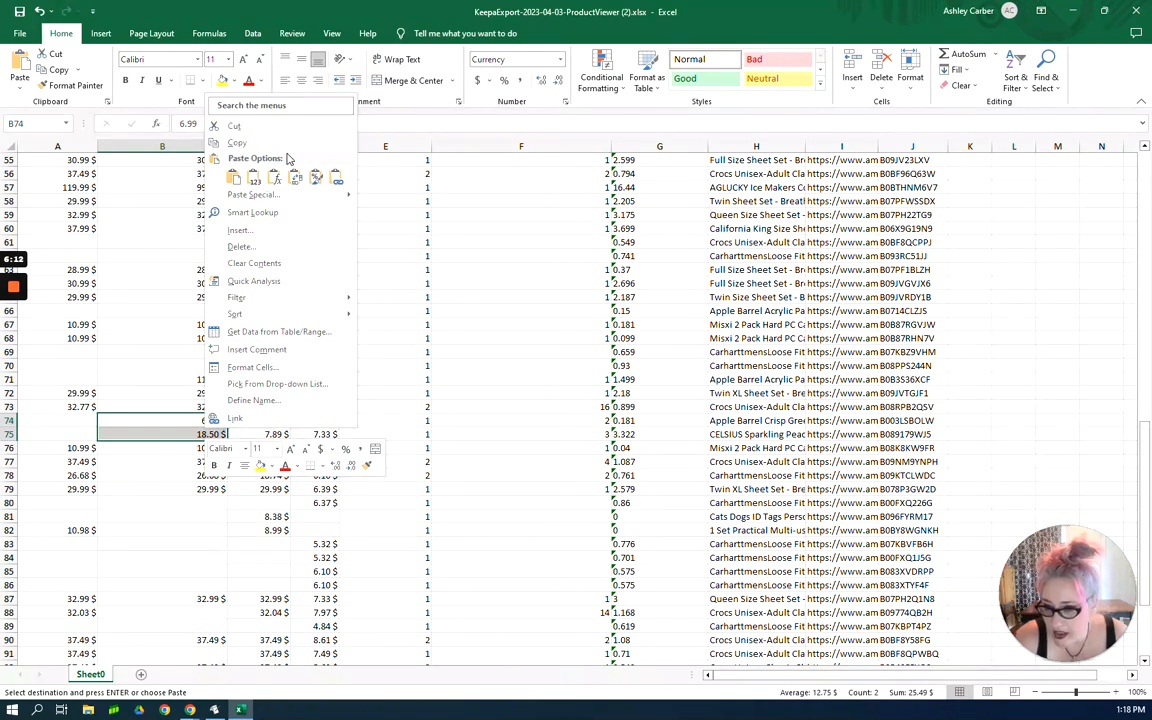
{"action": "left_click", "coordinate": [240, 143]}
{"action": "left_click", "coordinate": [60, 420]}
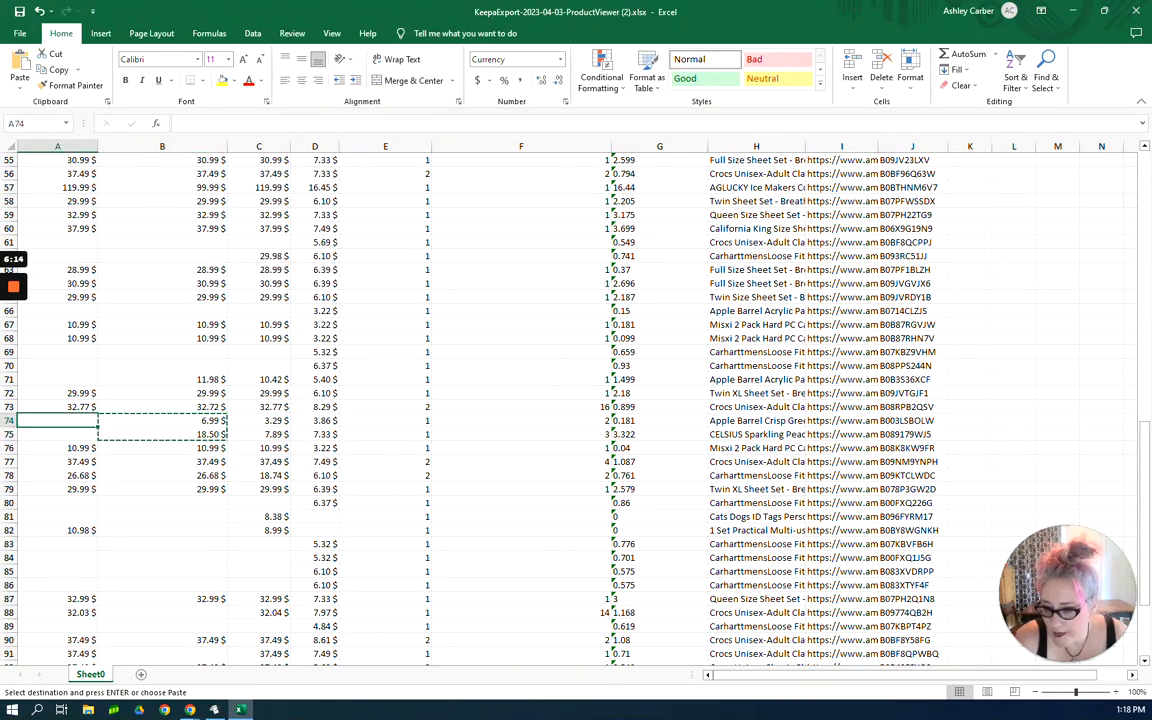
{"action": "right_click", "coordinate": [66, 421]}
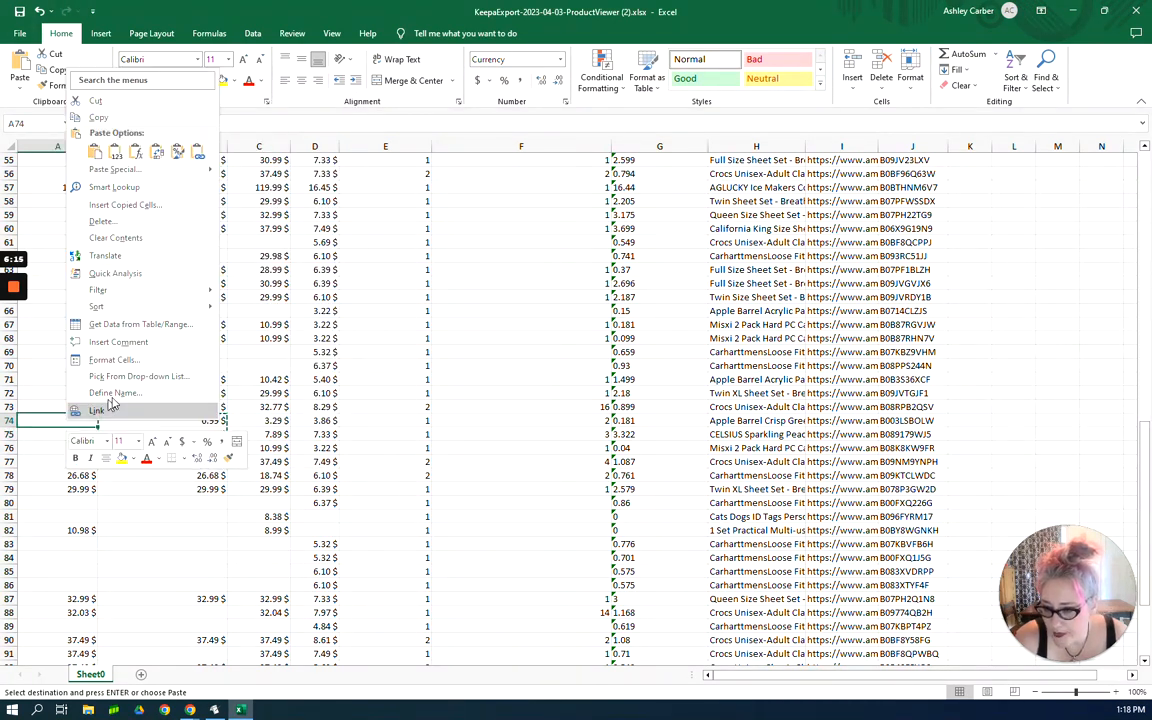
{"action": "left_click", "coordinate": [93, 152]}
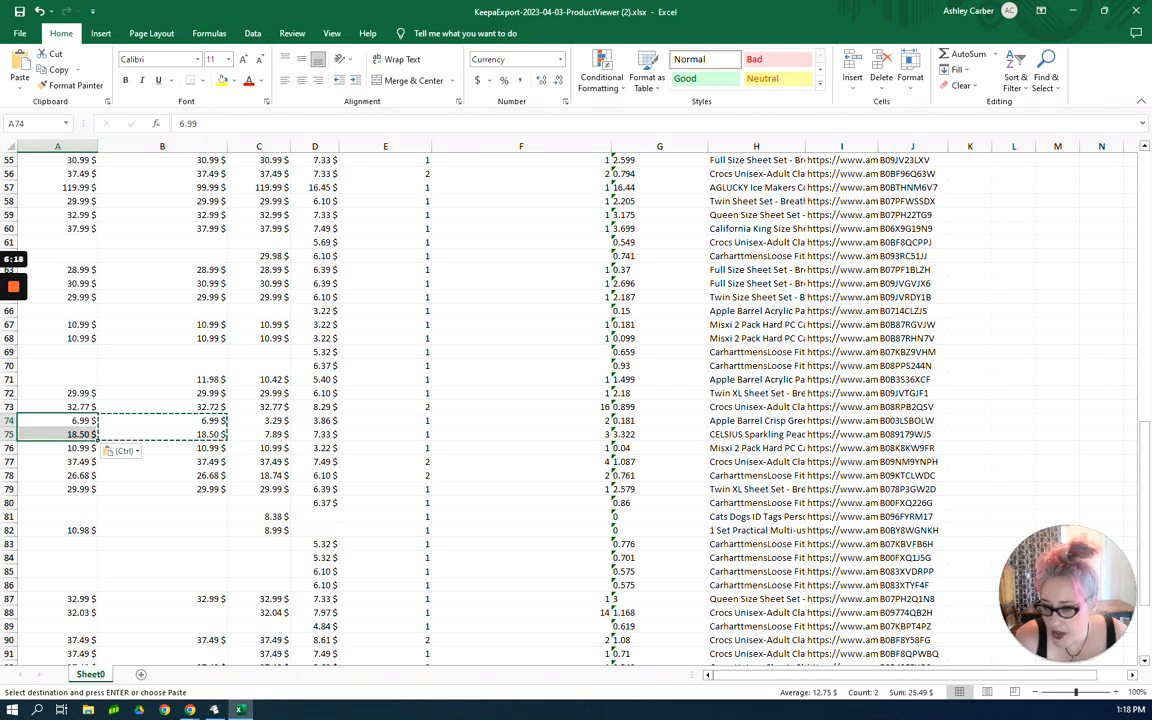
Copy the third-party FBA price 11.99 from B47 into the empty Buy Box cell A47.
{"action": "scroll", "coordinate": [518, 400], "scroll_direction": "up", "scroll_amount": 2}
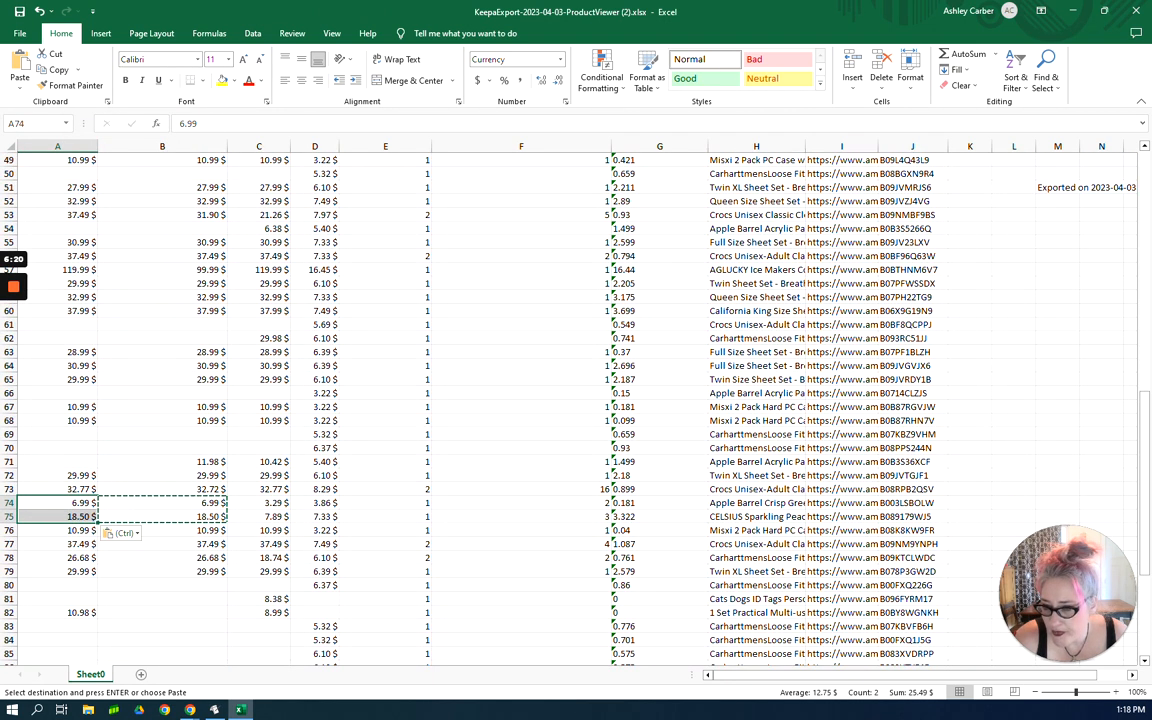
{"action": "scroll", "coordinate": [518, 400], "scroll_direction": "up", "scroll_amount": 4}
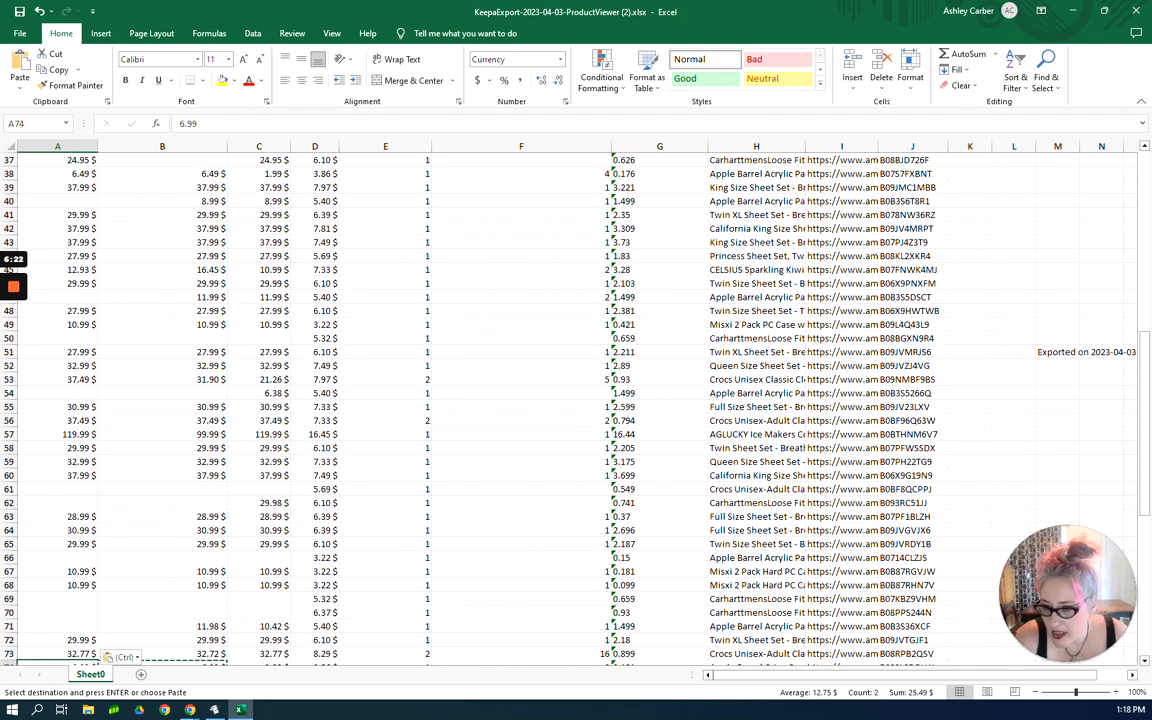
{"action": "left_click", "coordinate": [202, 297]}
{"action": "right_click", "coordinate": [202, 297]}
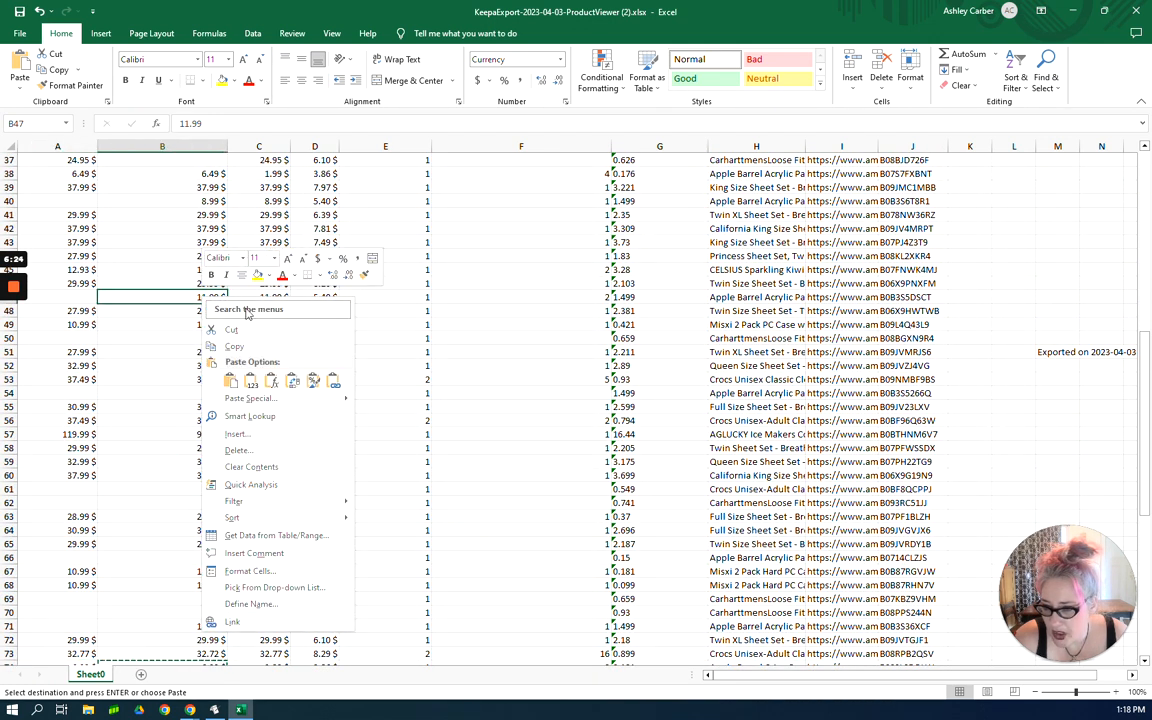
{"action": "left_click", "coordinate": [234, 346]}
{"action": "left_click", "coordinate": [60, 297]}
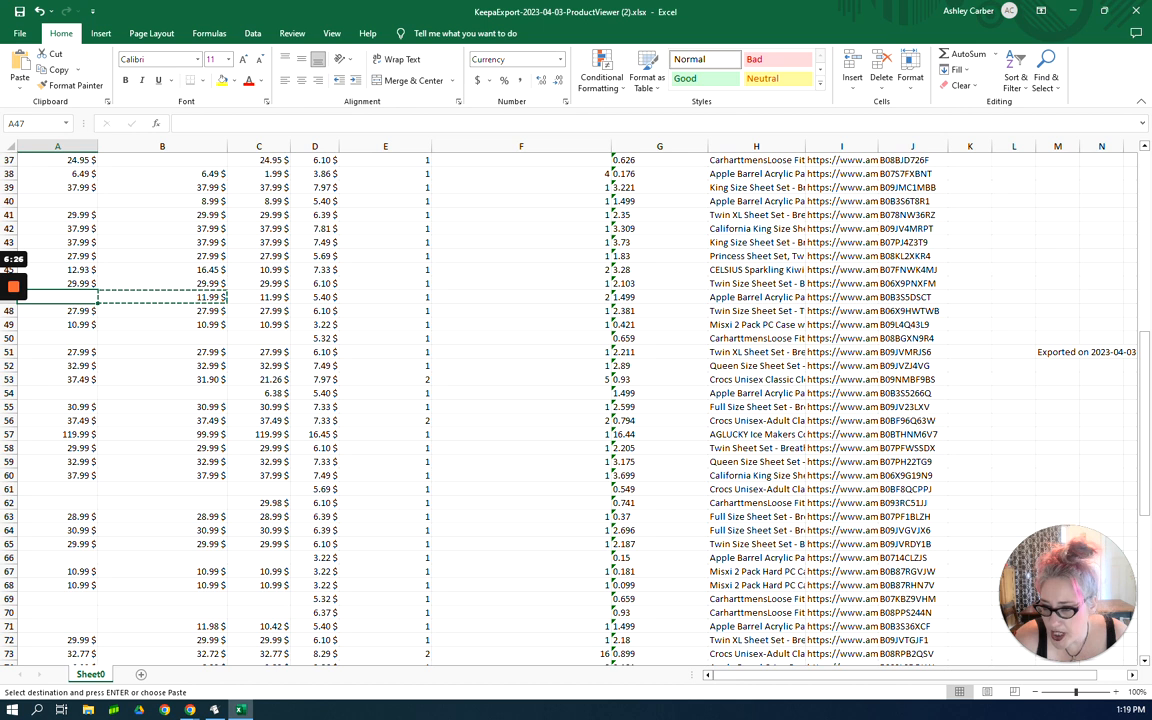
{"action": "right_click", "coordinate": [66, 297]}
{"action": "left_click", "coordinate": [92, 339]}
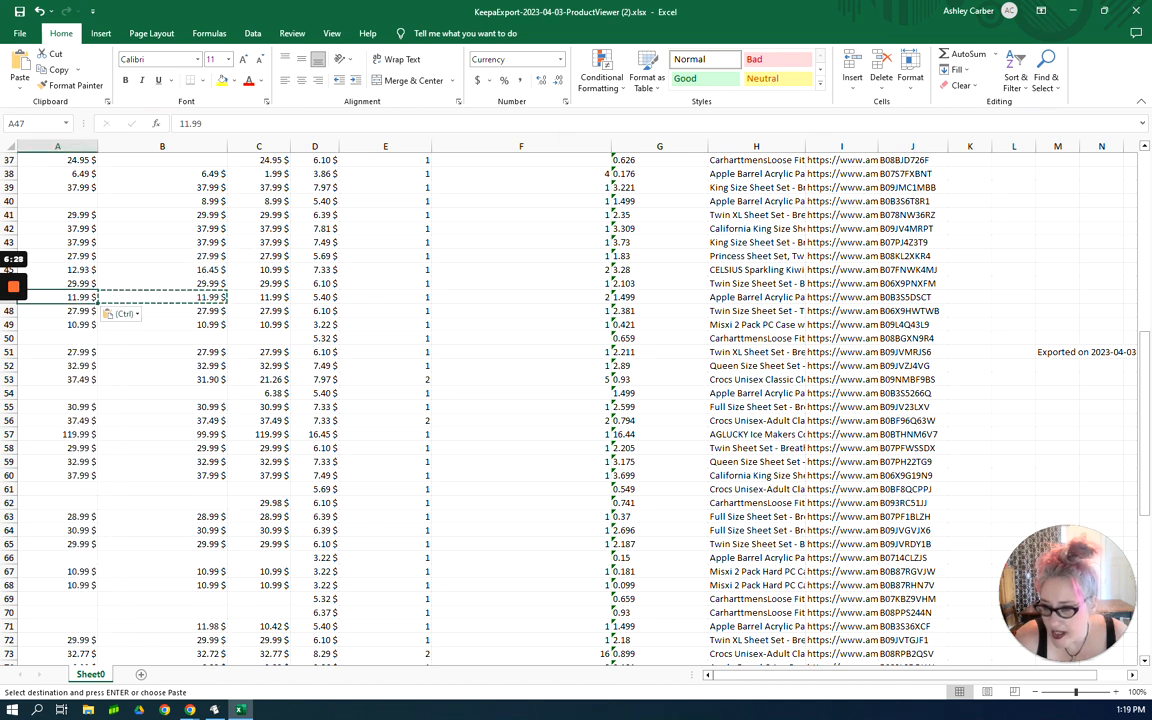
Copy the third-party FBA price 8.99 from B40 into the empty Buy Box cell A40.
{"action": "scroll", "coordinate": [518, 370], "scroll_direction": "up", "scroll_amount": 3}
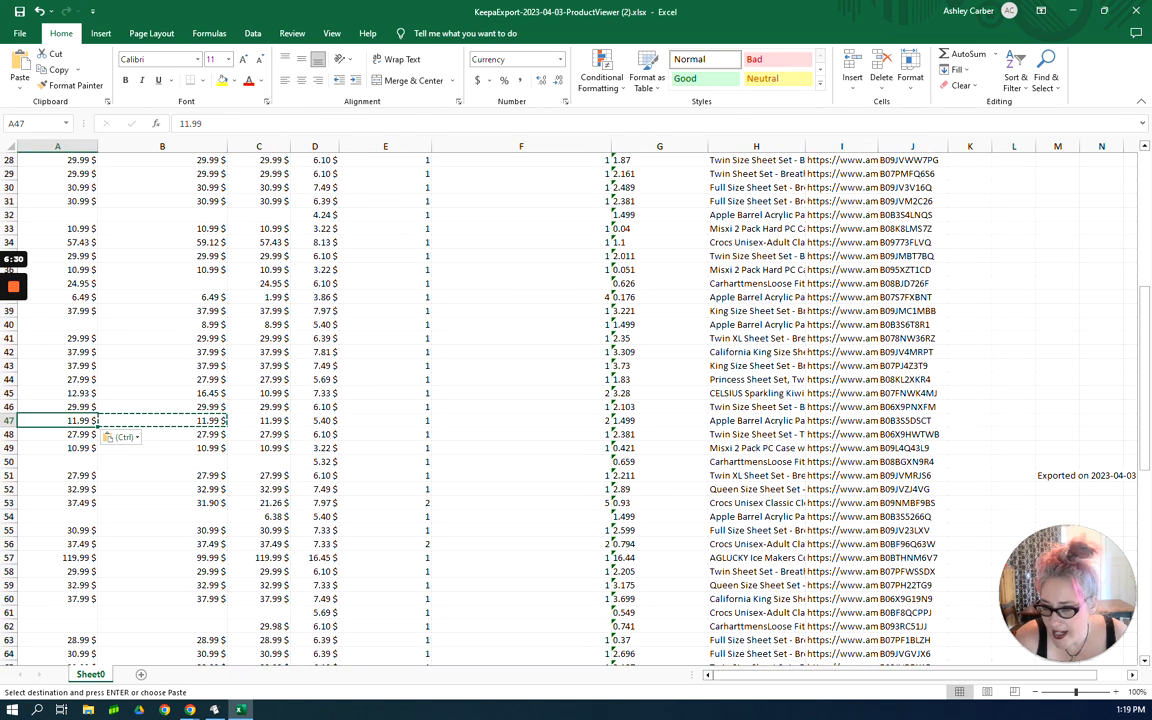
{"action": "left_click", "coordinate": [205, 325]}
{"action": "right_click", "coordinate": [205, 325]}
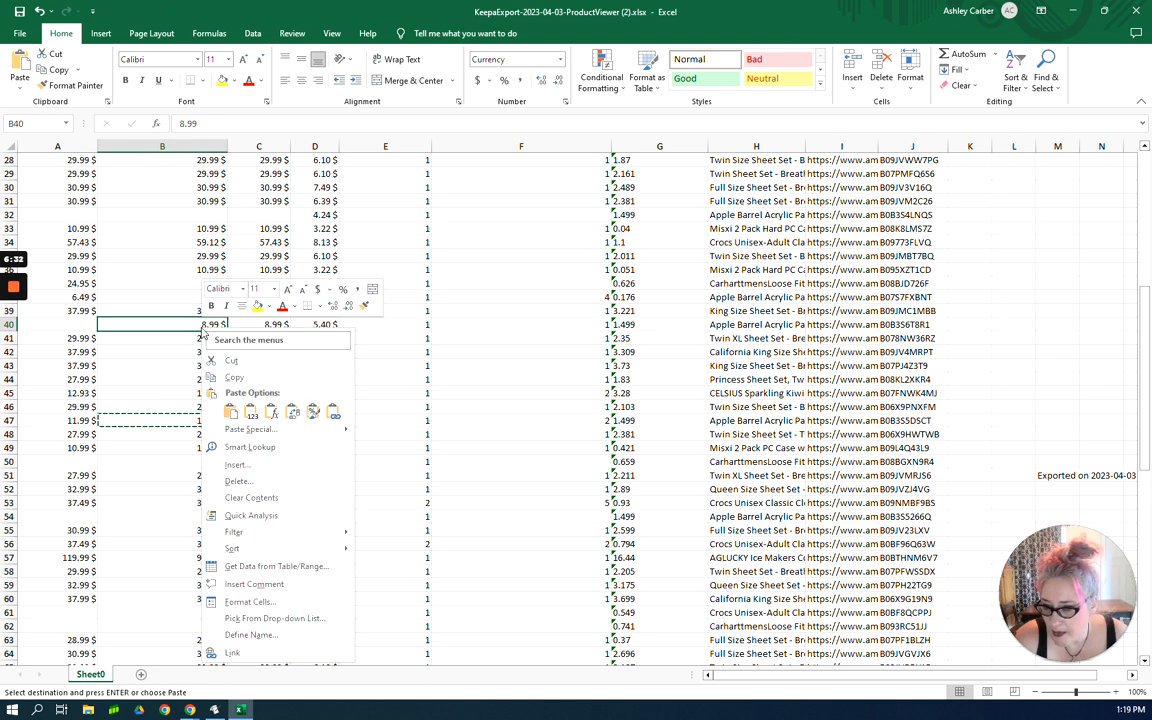
{"action": "left_click", "coordinate": [233, 377]}
{"action": "left_click", "coordinate": [67, 324]}
{"action": "right_click", "coordinate": [67, 324]}
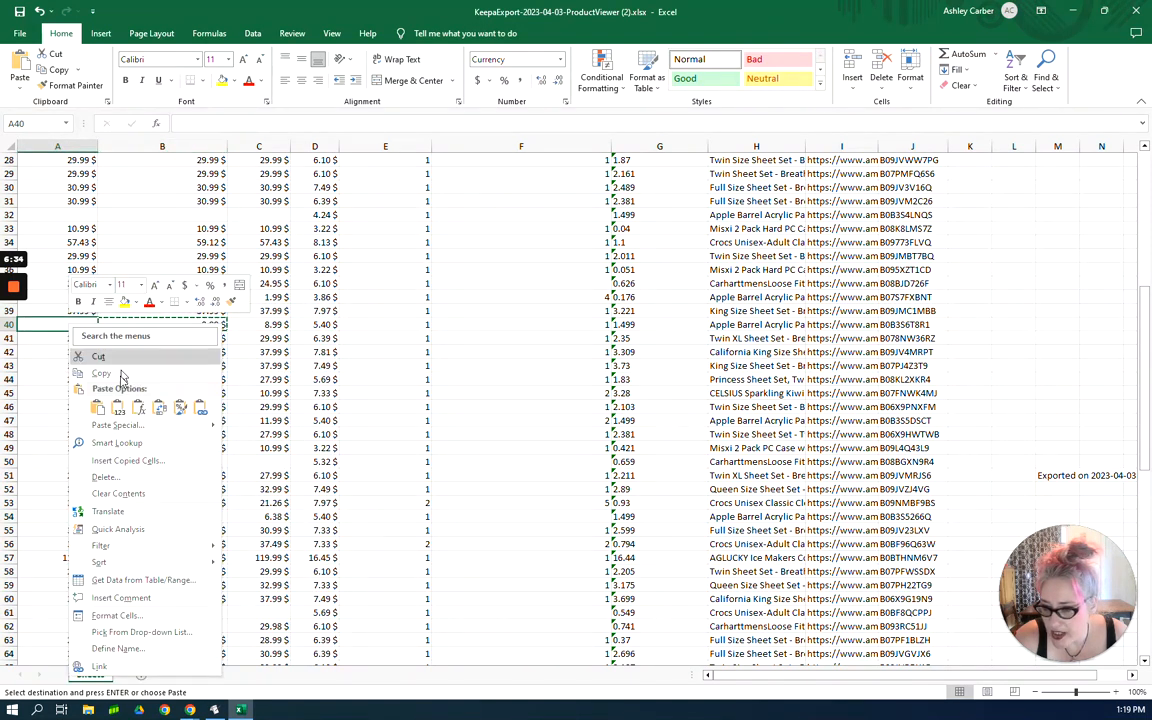
{"action": "left_click", "coordinate": [97, 407]}
Review the export's column headers through to ASIN and slightly narrow the Title column.
{"action": "left_click_drag", "start_coordinate": [764, 681], "coordinate": [828, 681]}
{"action": "scroll", "coordinate": [577, 405], "scroll_direction": "up", "scroll_amount": 5}
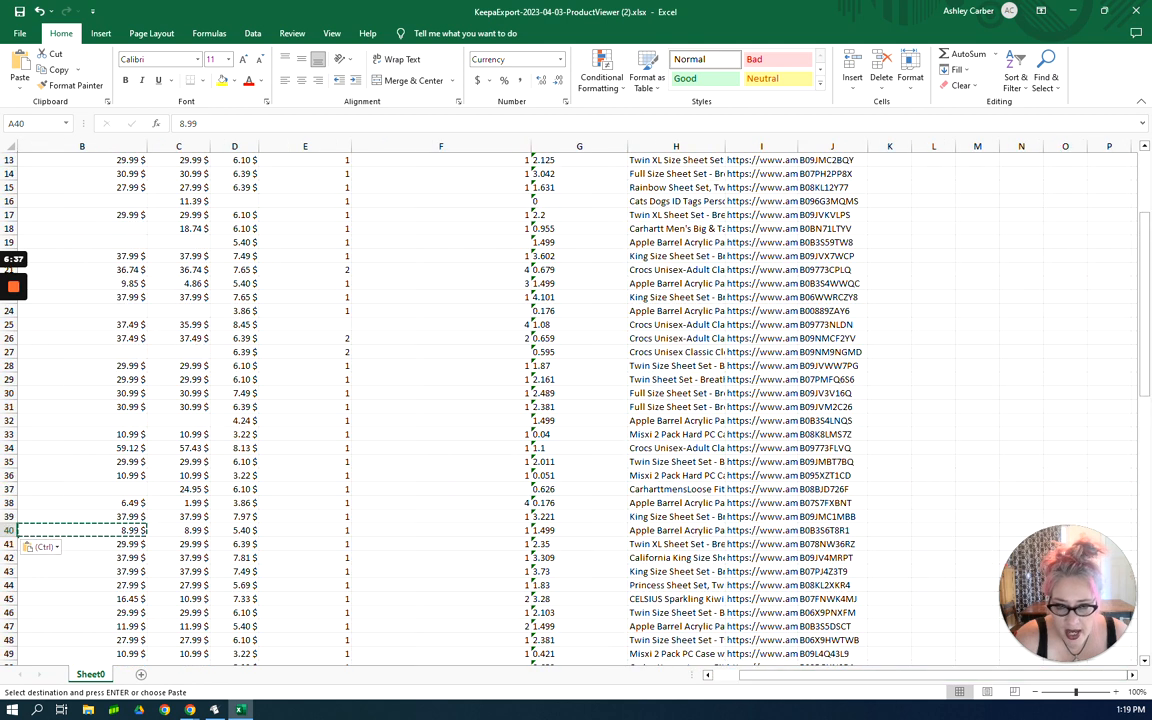
{"action": "scroll", "coordinate": [577, 405], "scroll_direction": "up", "scroll_amount": 4}
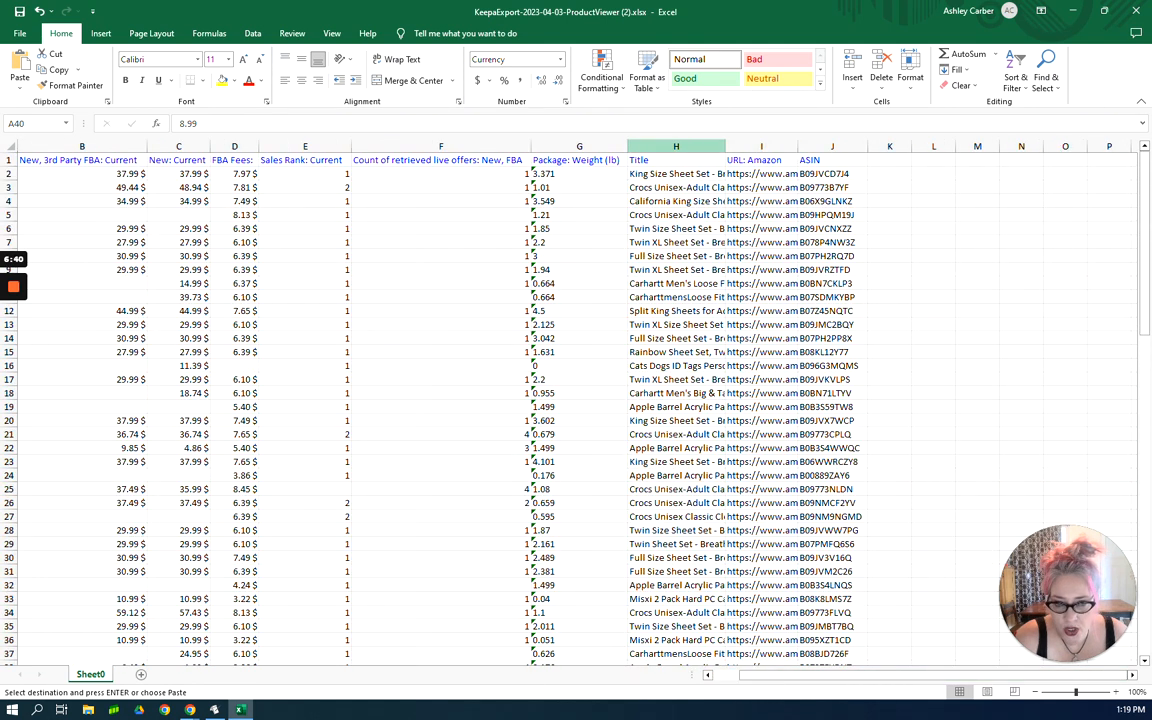
{"action": "mouse_move", "coordinate": [725, 146]}
{"action": "left_mouse_down"}
{"action": "mouse_move", "coordinate": [778, 146]}
{"action": "mouse_move", "coordinate": [726, 146]}
{"action": "left_mouse_up"}
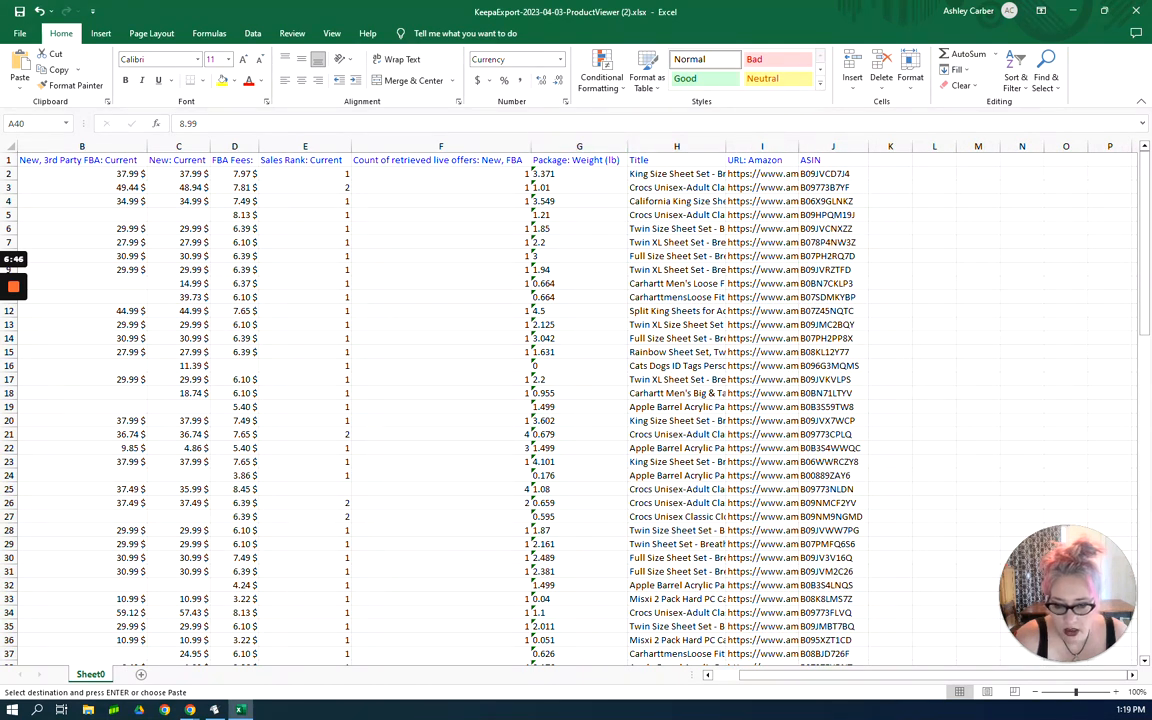
{"action": "left_click_drag", "start_coordinate": [797, 677], "coordinate": [368, 679]}
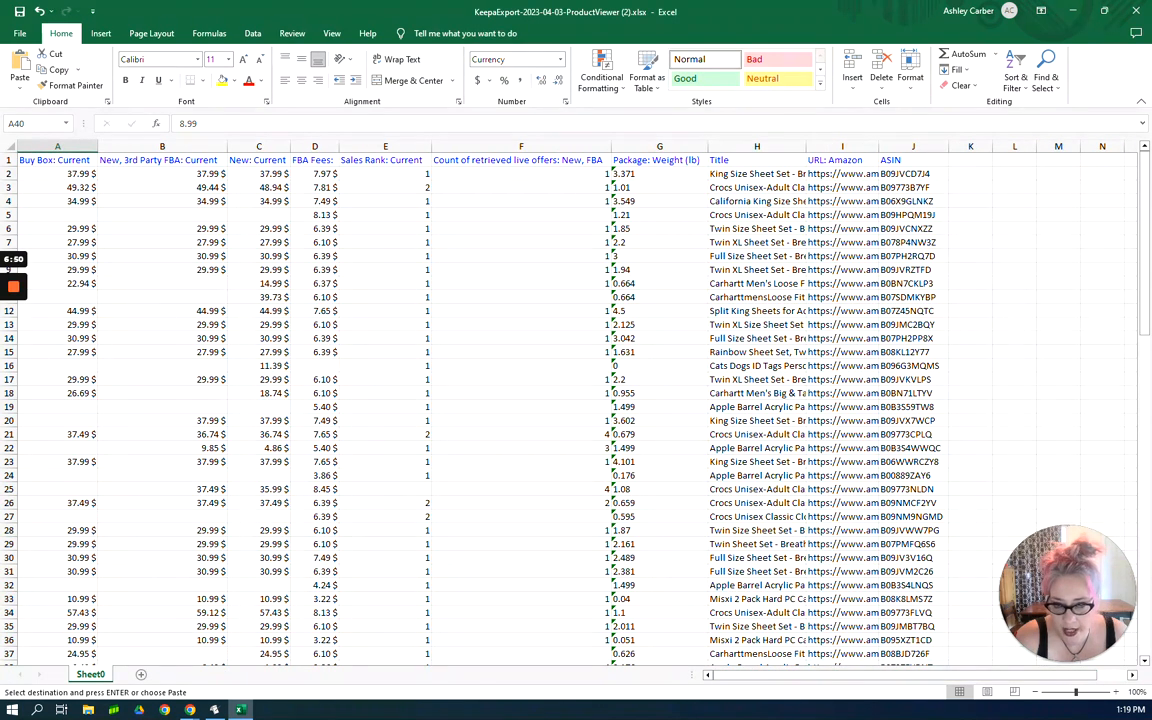
{"action": "left_click_drag", "start_coordinate": [806, 147], "coordinate": [802, 147]}
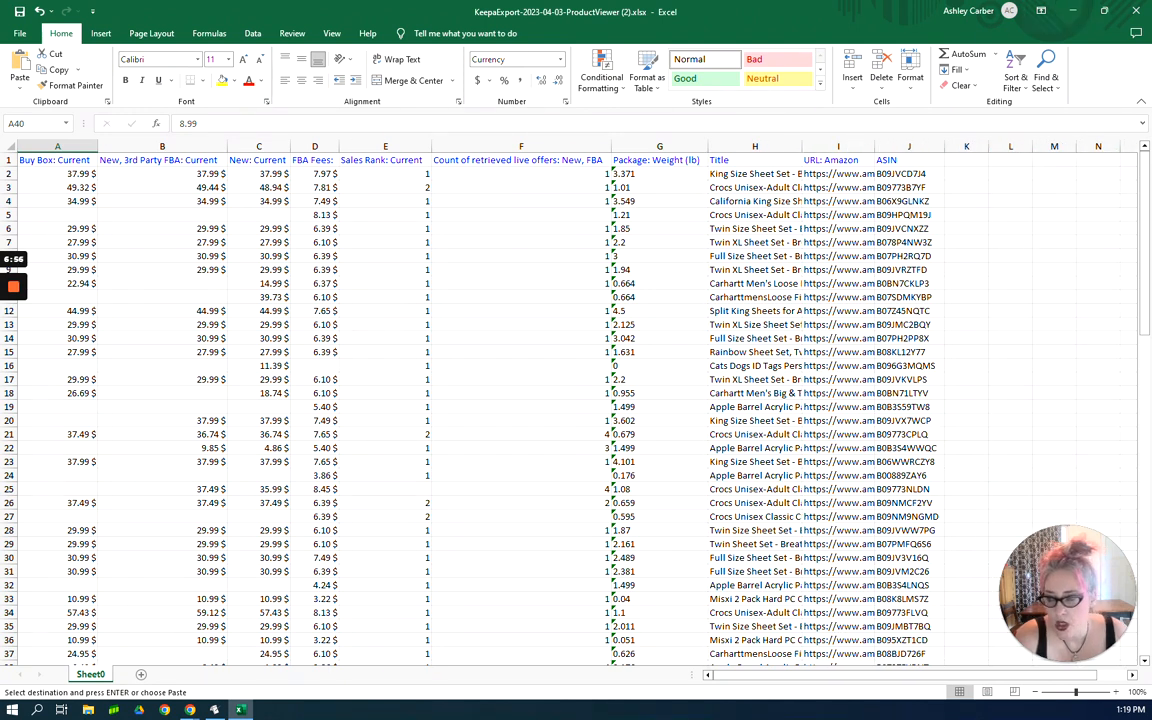
Delete the "New, 3rd Party FBA: Current" and "New: Current" columns from the Keepa export.
{"action": "left_click", "coordinate": [57, 147]}
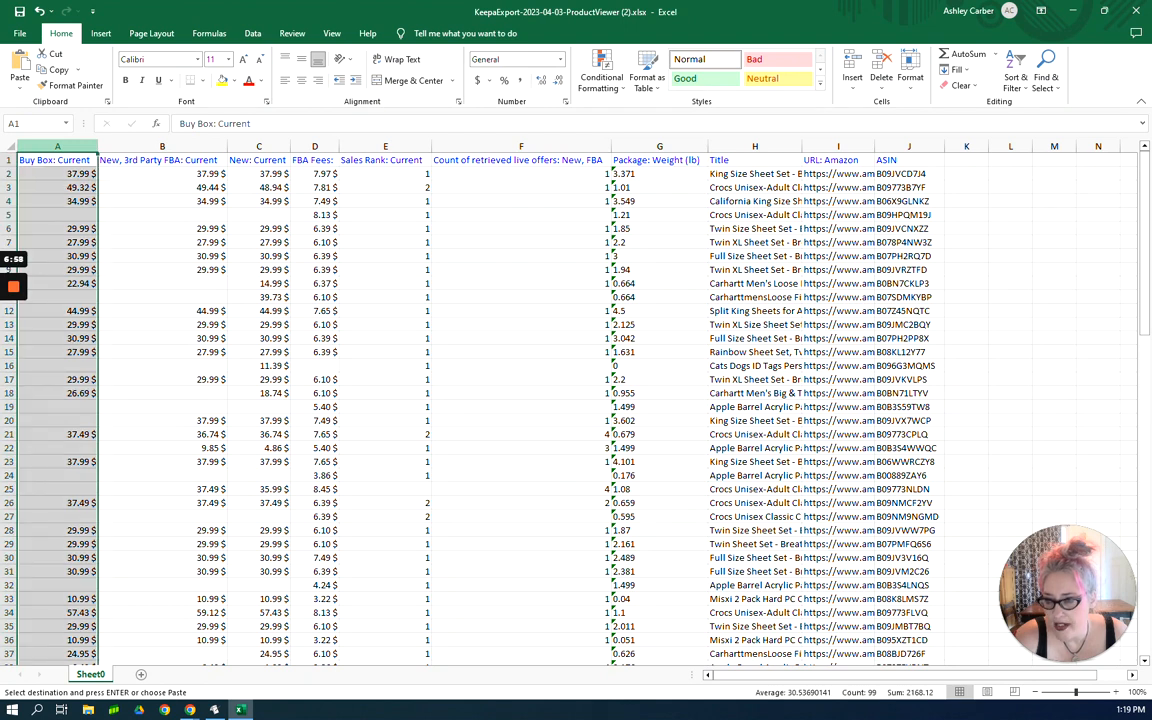
{"action": "left_click_drag", "start_coordinate": [190, 147], "coordinate": [262, 147]}
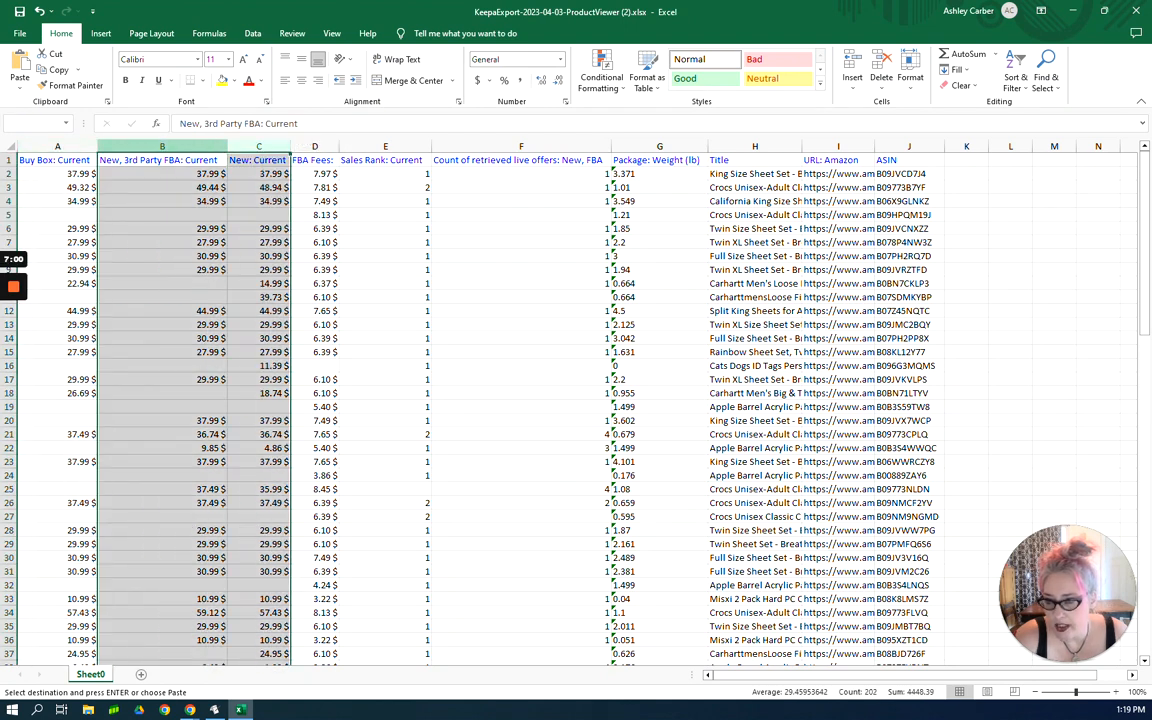
{"action": "right_click", "coordinate": [186, 148]}
{"action": "right_click", "coordinate": [200, 150]}
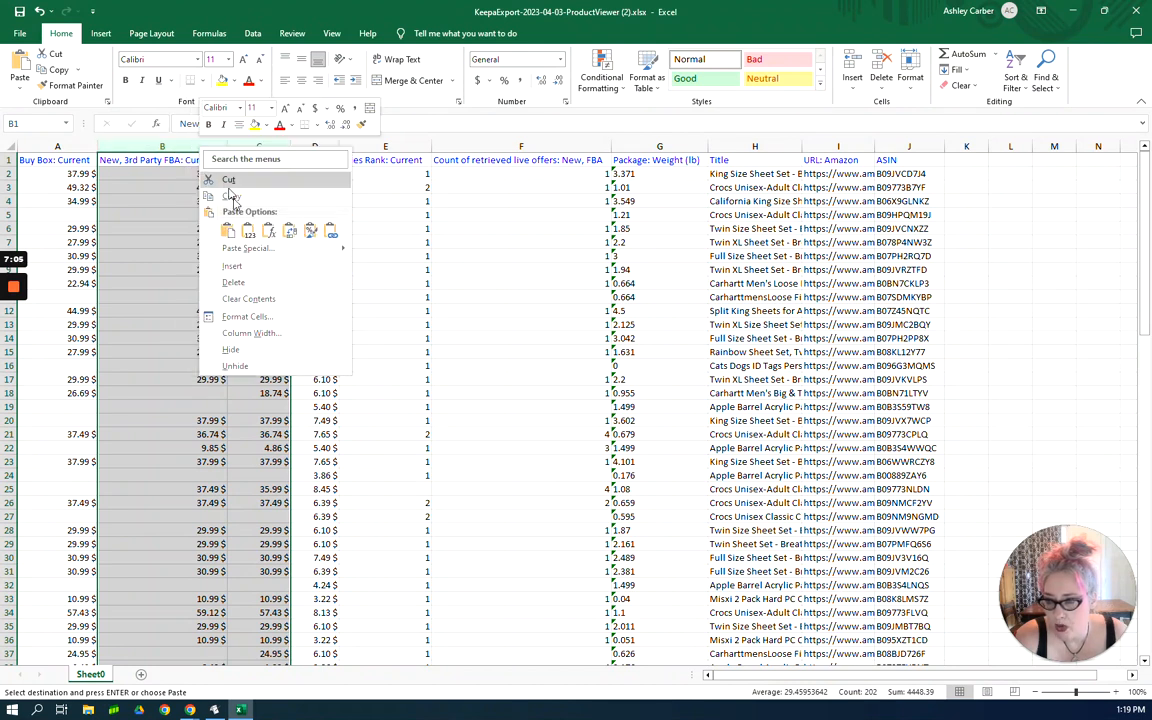
{"action": "left_click", "coordinate": [236, 283]}
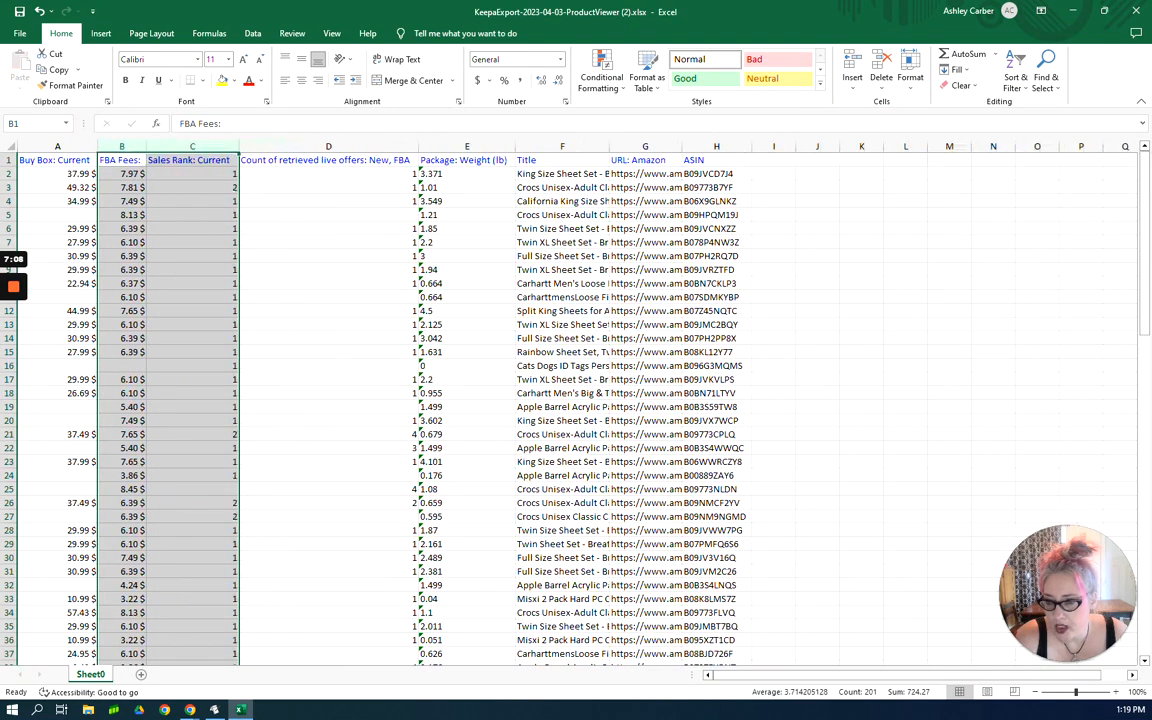
{"action": "left_click", "coordinate": [861, 215]}
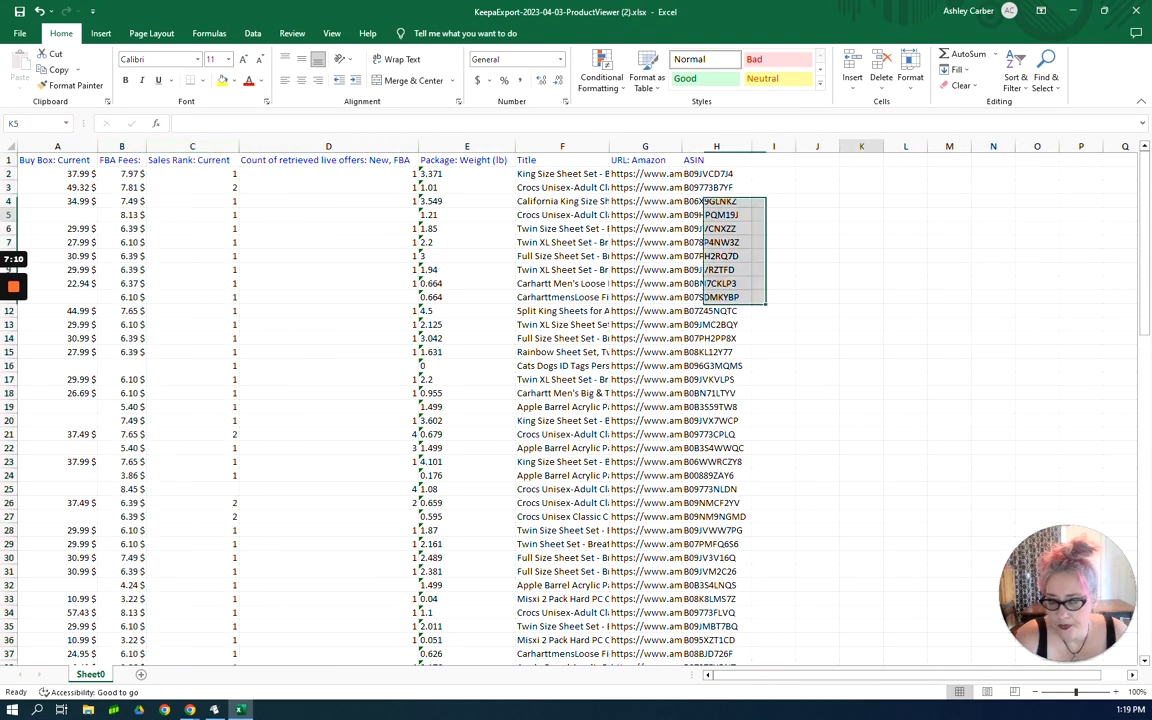
Copy the entire Buy Box: Current and FBA Fees columns of the Keepa export.
{"action": "left_click_drag", "start_coordinate": [57, 146], "coordinate": [122, 146]}
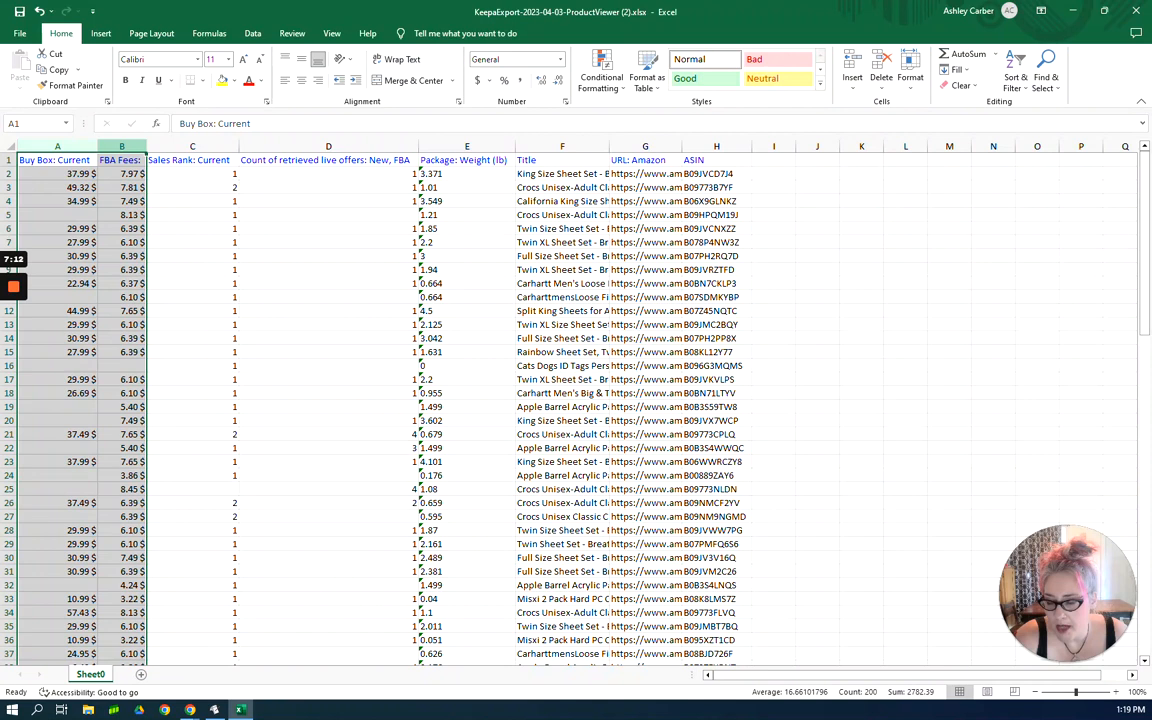
{"action": "right_click", "coordinate": [88, 177]}
{"action": "left_click", "coordinate": [112, 233]}
Switch to the Oa Sheets Multiple Format Database in Google Sheets and paste the copied columns into the keepa sheet starting at A2.
{"action": "left_click", "coordinate": [1105, 11]}
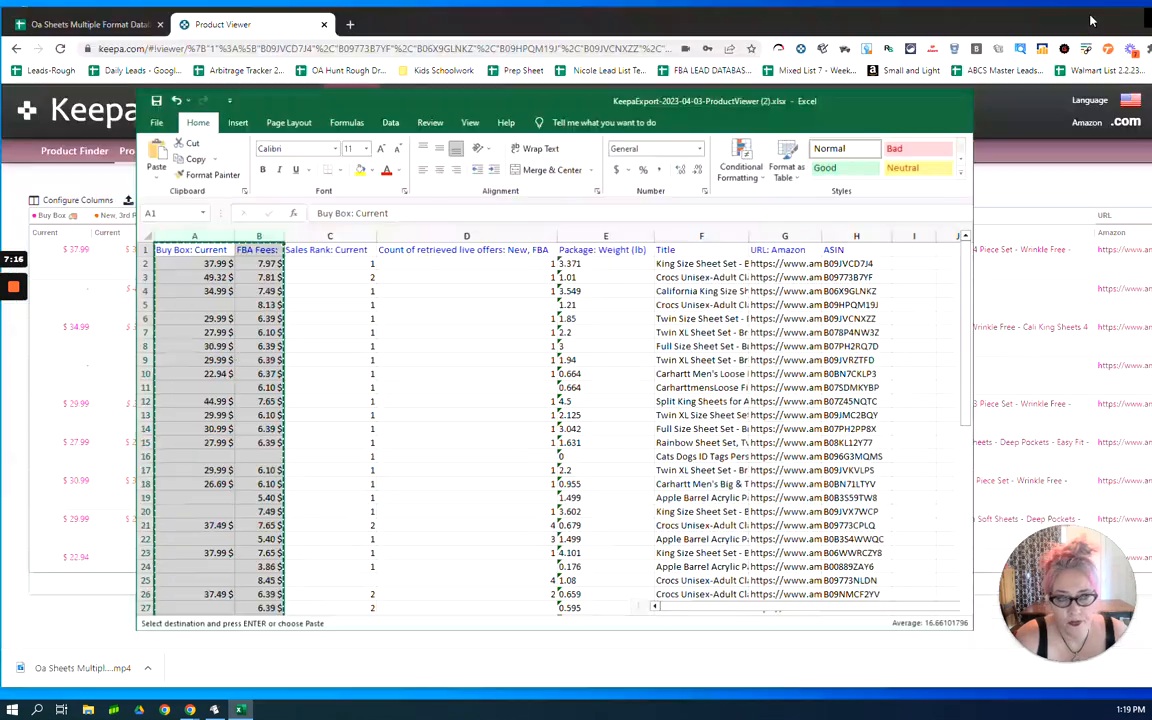
{"action": "left_click", "coordinate": [98, 17]}
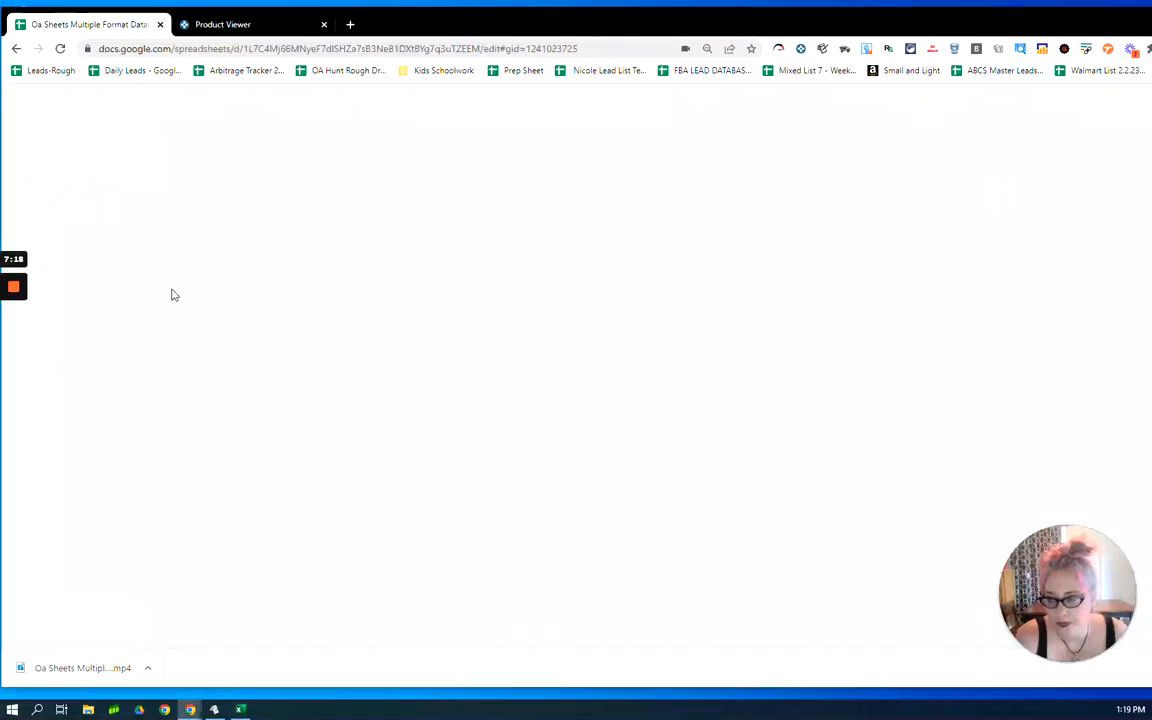
{"action": "right_click", "coordinate": [54, 212]}
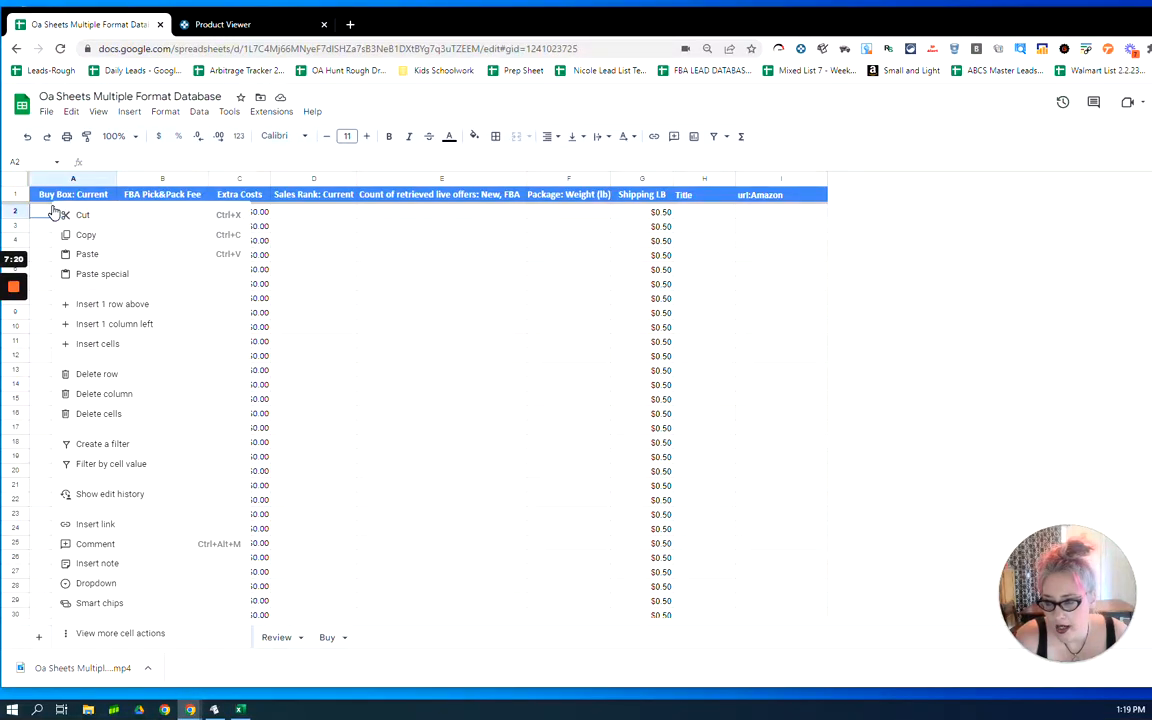
{"action": "left_click", "coordinate": [40, 213]}
{"action": "right_click", "coordinate": [40, 212]}
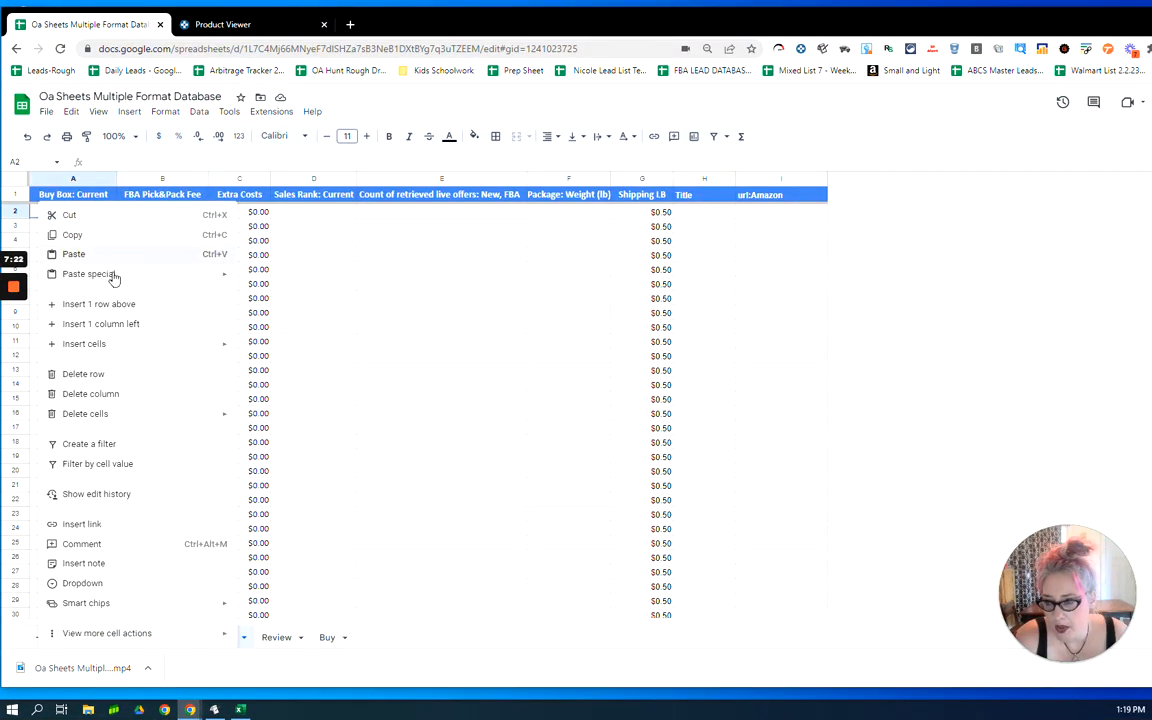
{"action": "key", "text": "ctrl+v"}
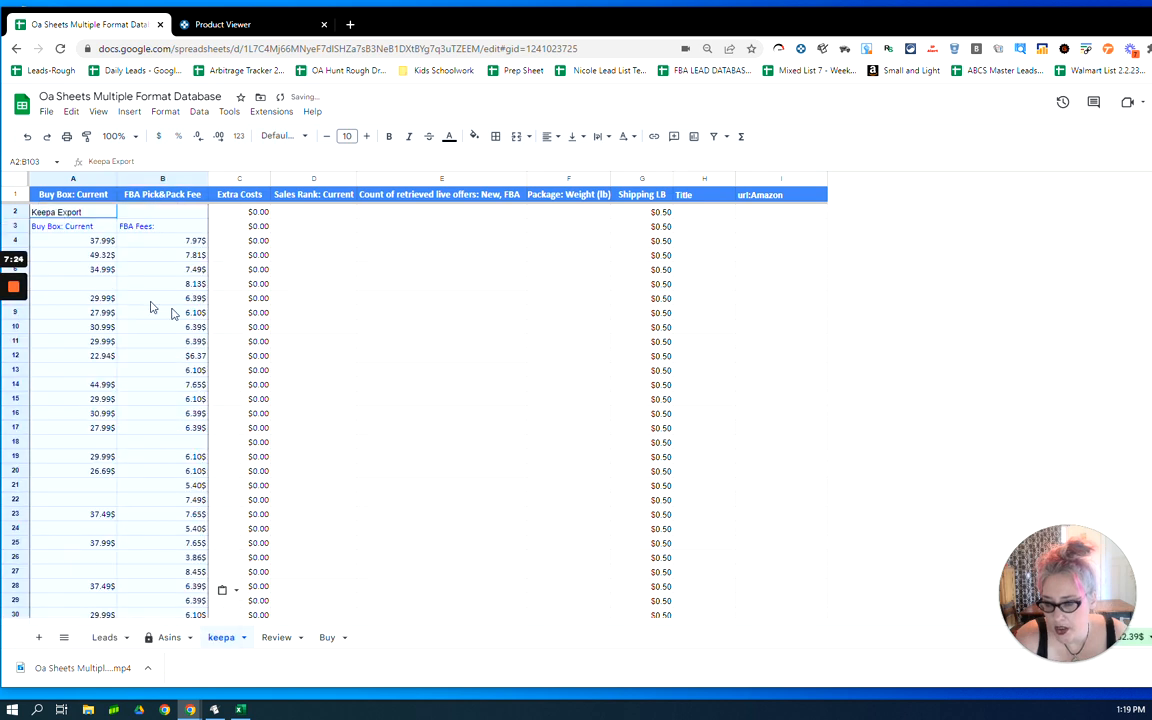
Delete the pasted Keepa Export title and duplicate header cells A2:B3, shifting the cells below up.
{"action": "left_click", "coordinate": [59, 213]}
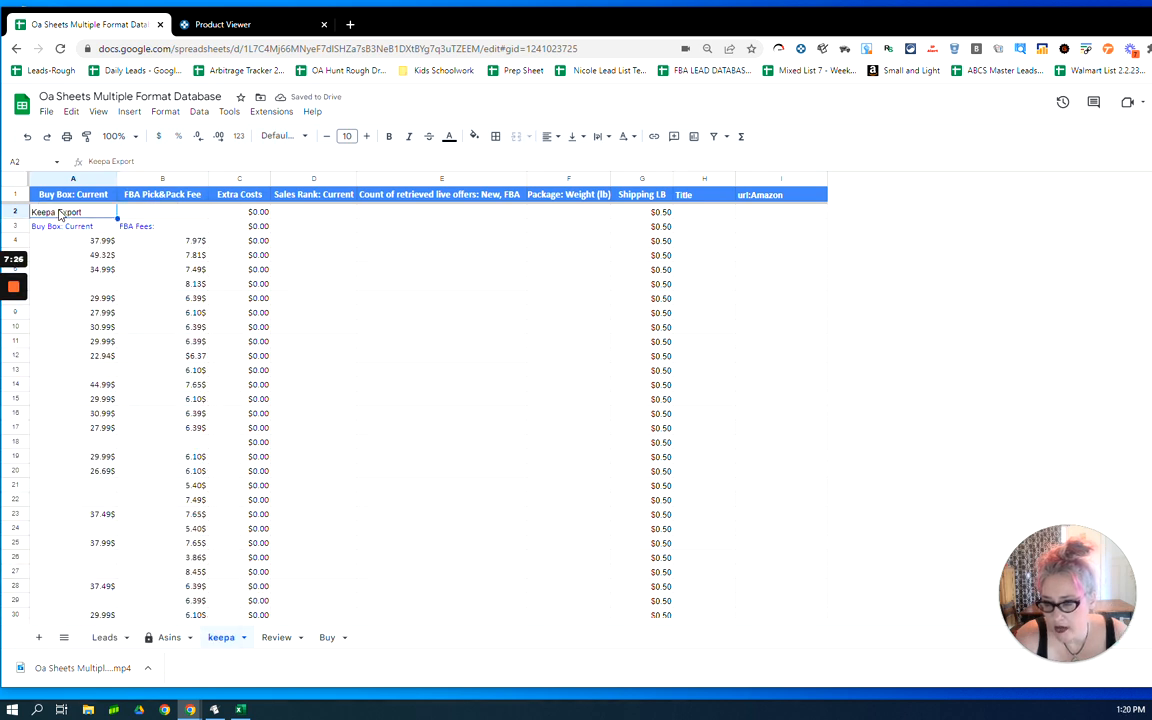
{"action": "left_click", "coordinate": [150, 225], "text": "shift"}
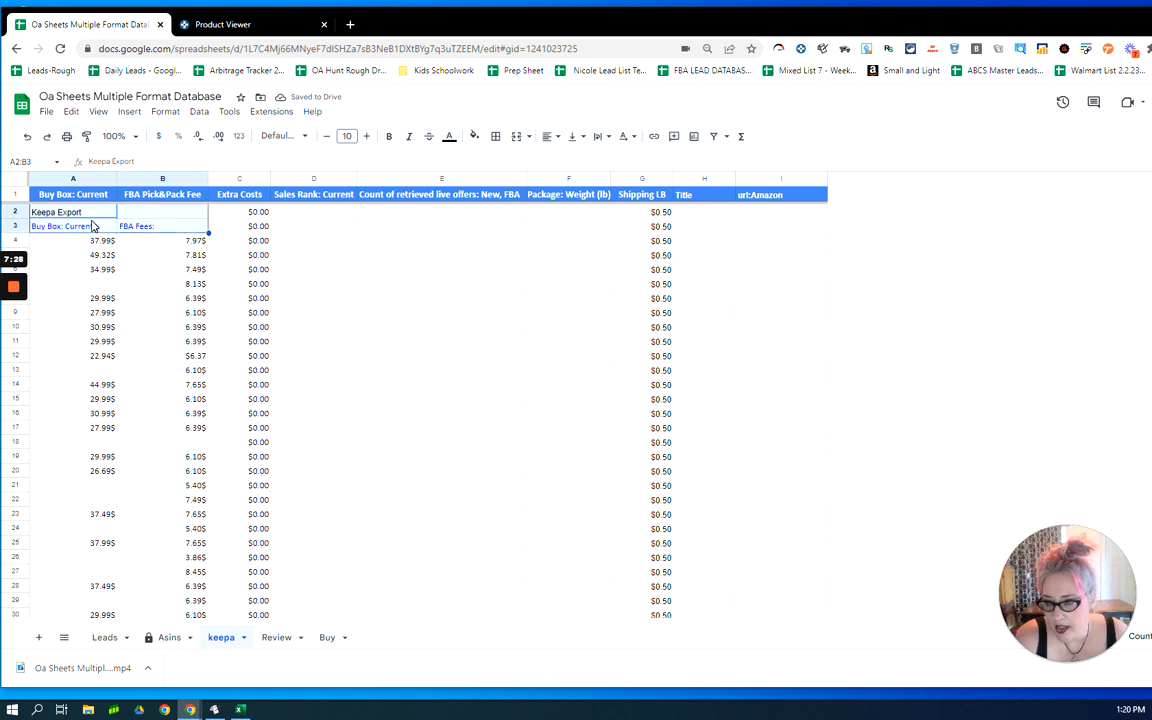
{"action": "right_click", "coordinate": [103, 219]}
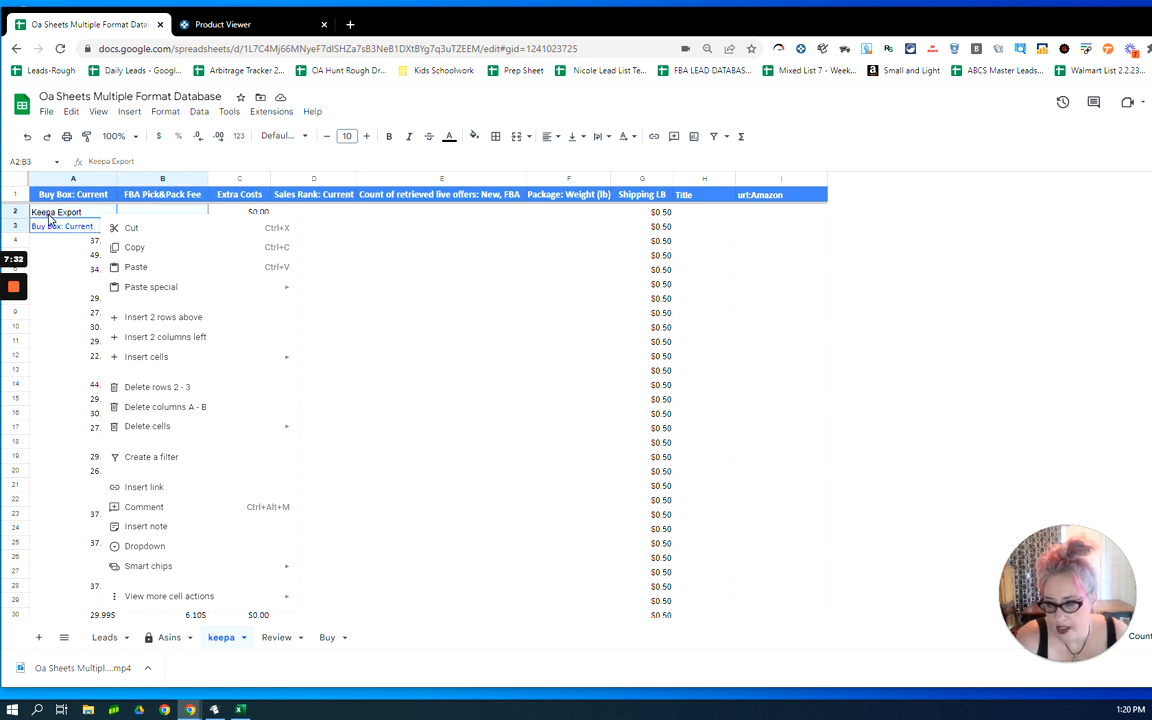
{"action": "mouse_move", "coordinate": [142, 432]}
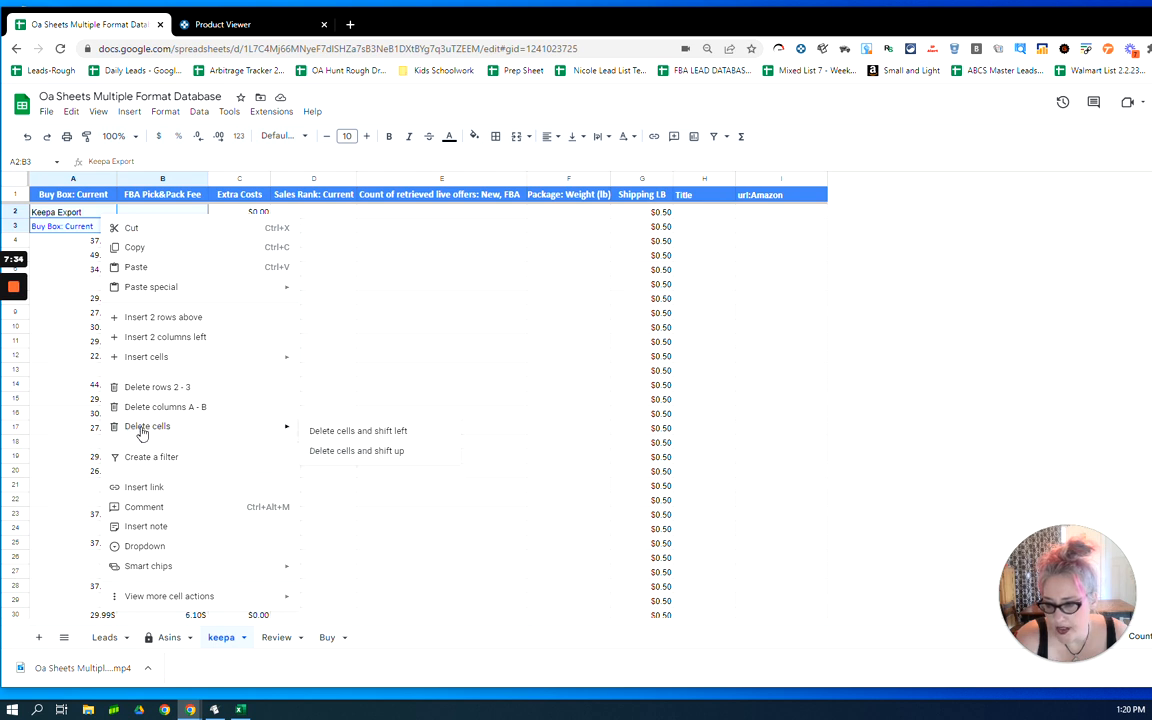
{"action": "left_click", "coordinate": [355, 452]}
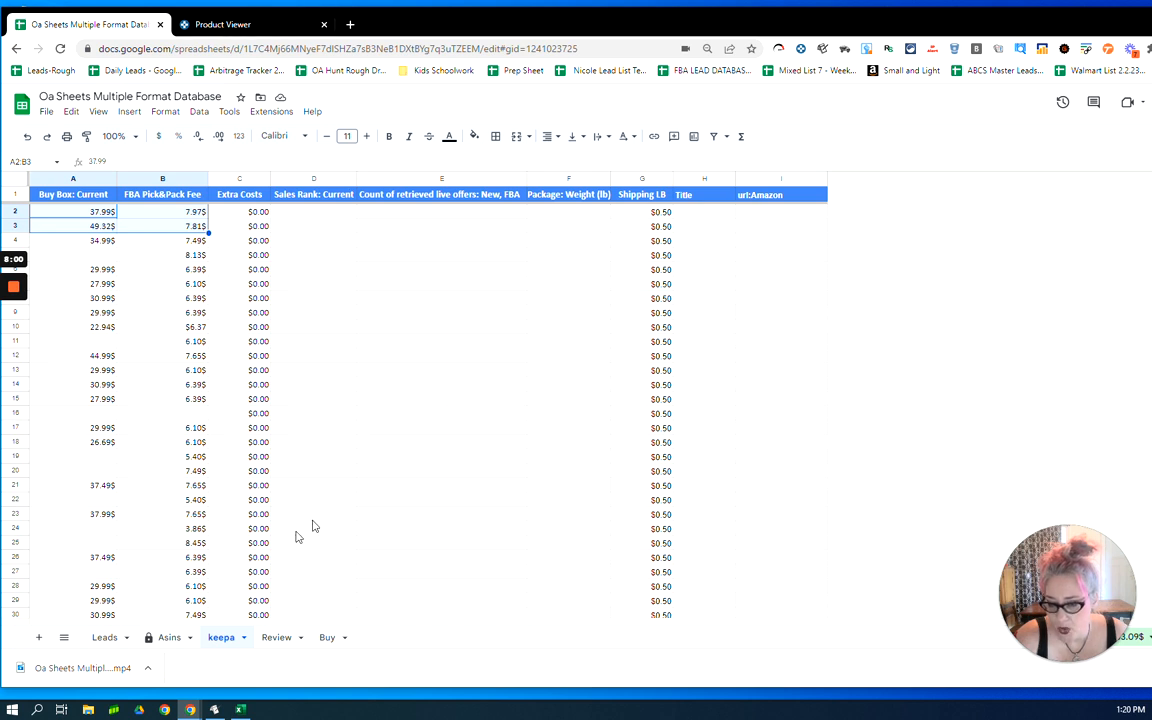
Switch to the Keepa export in Excel and copy the entire Sales Rank: Current, Count of retrieved live offers: New, FBA and Package: Weight (lb) columns.
{"action": "left_click", "coordinate": [241, 710]}
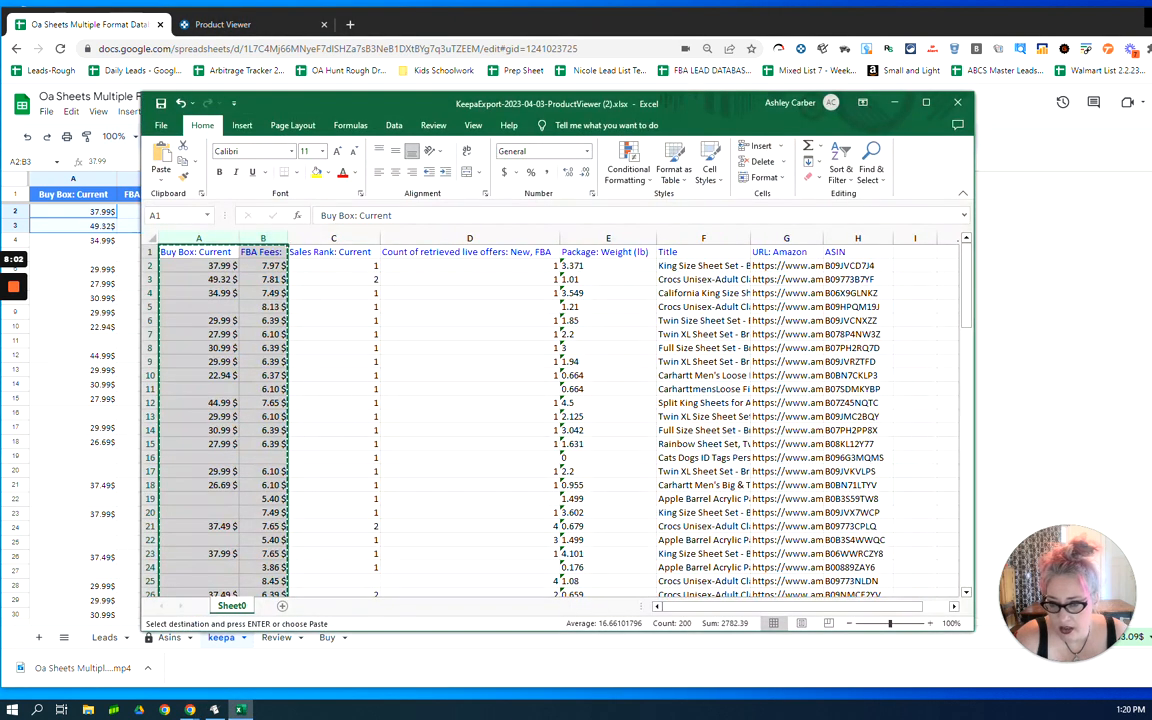
{"action": "left_click_drag", "start_coordinate": [333, 238], "coordinate": [606, 238]}
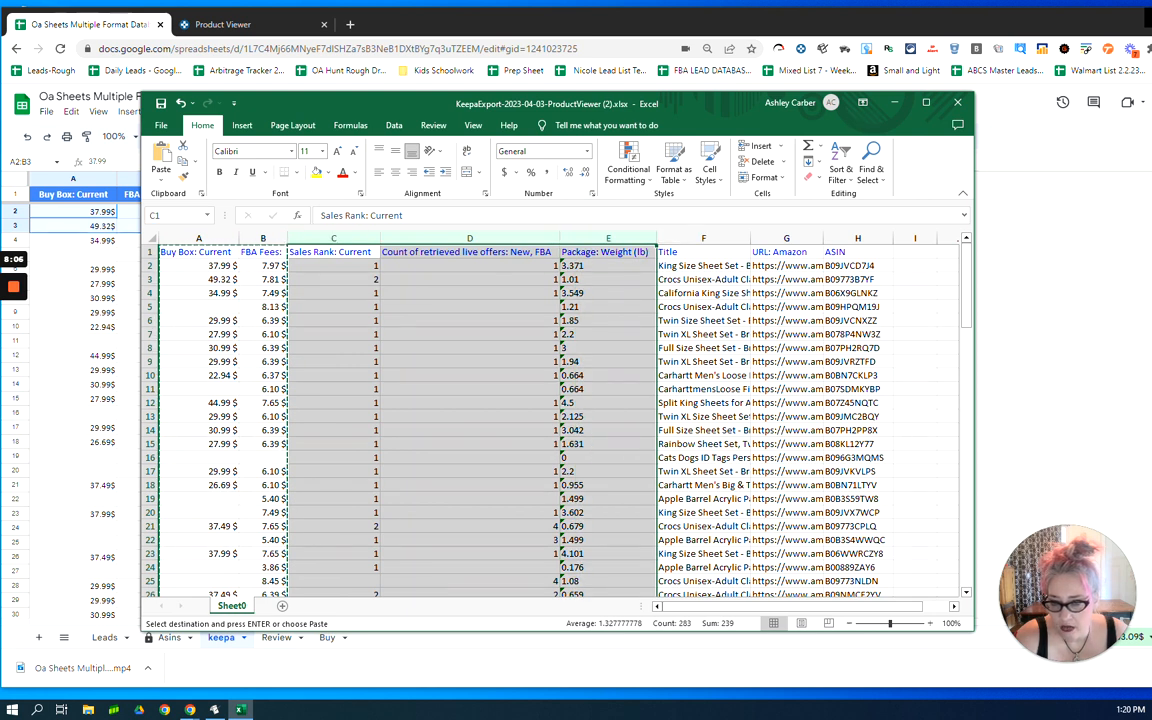
{"action": "right_click", "coordinate": [349, 262]}
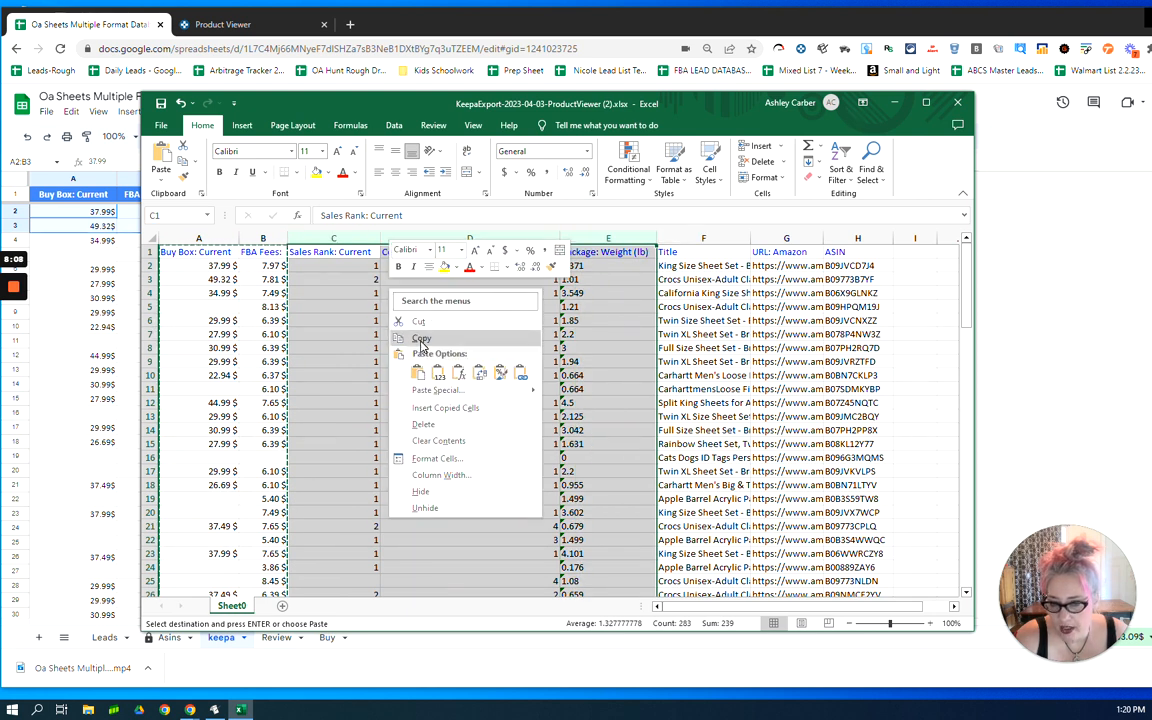
{"action": "left_click", "coordinate": [382, 308]}
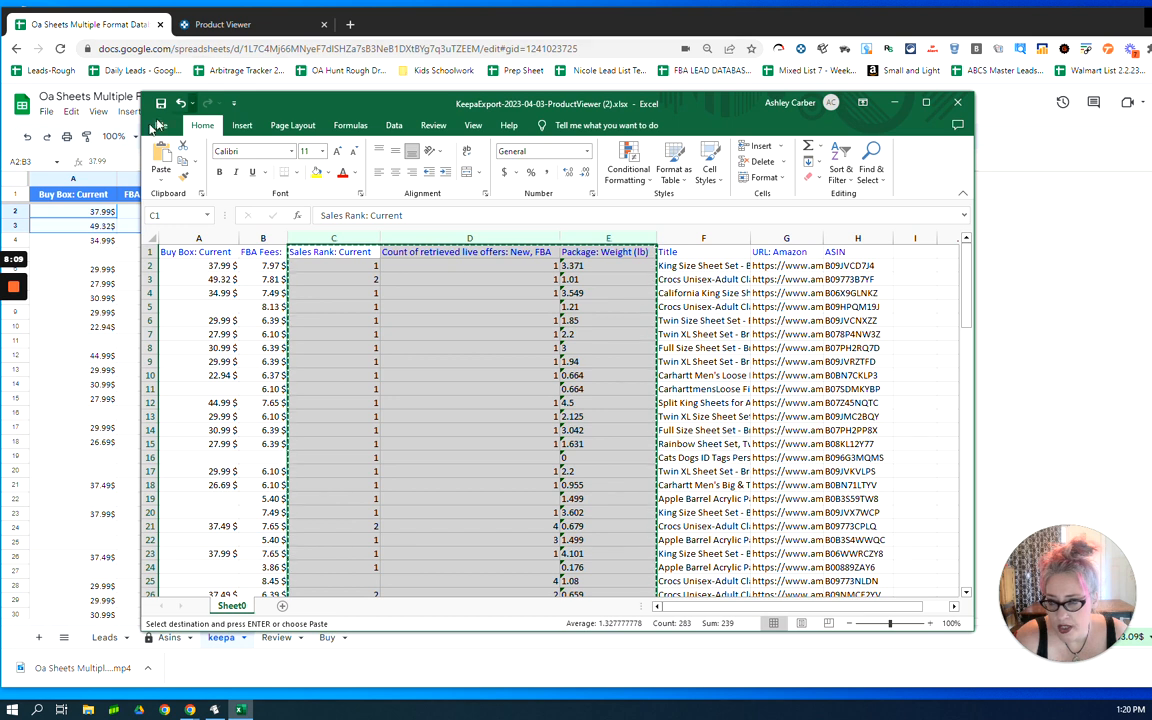
Return to the Oa Sheets Multiple Format Database and paste the copied columns into the keepa sheet starting at D2.
{"action": "left_click", "coordinate": [58, 265]}
{"action": "left_click", "coordinate": [304, 212]}
{"action": "right_click", "coordinate": [305, 212]}
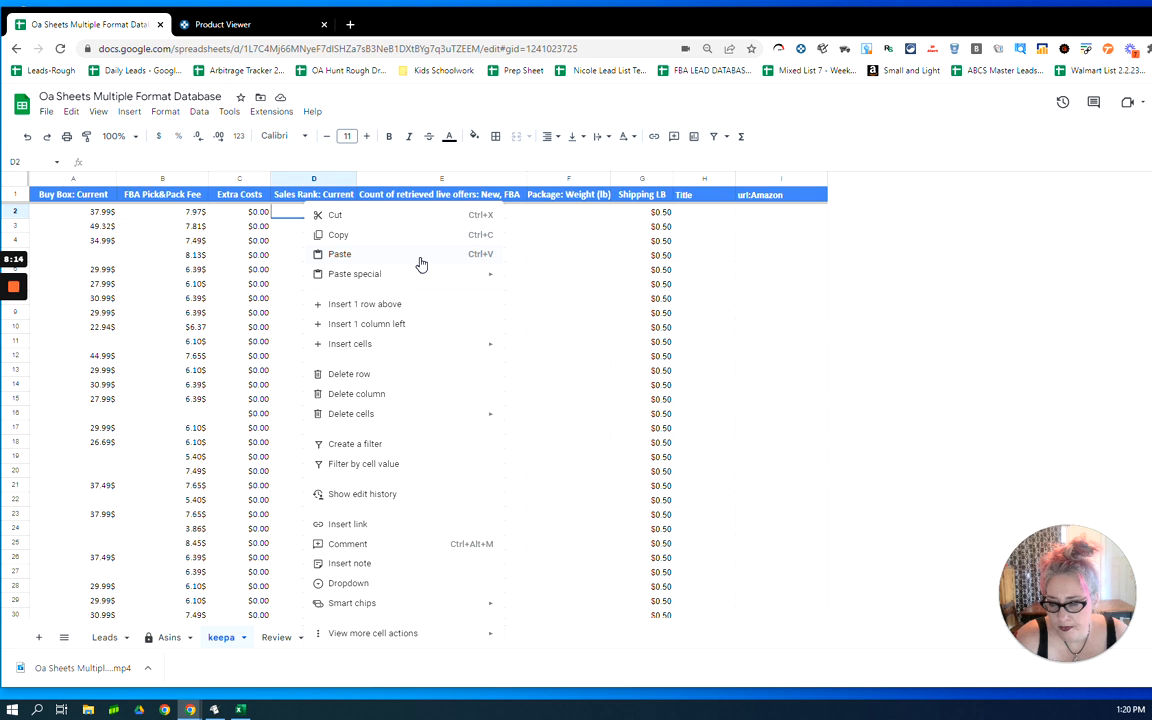
{"action": "left_click", "coordinate": [346, 264]}
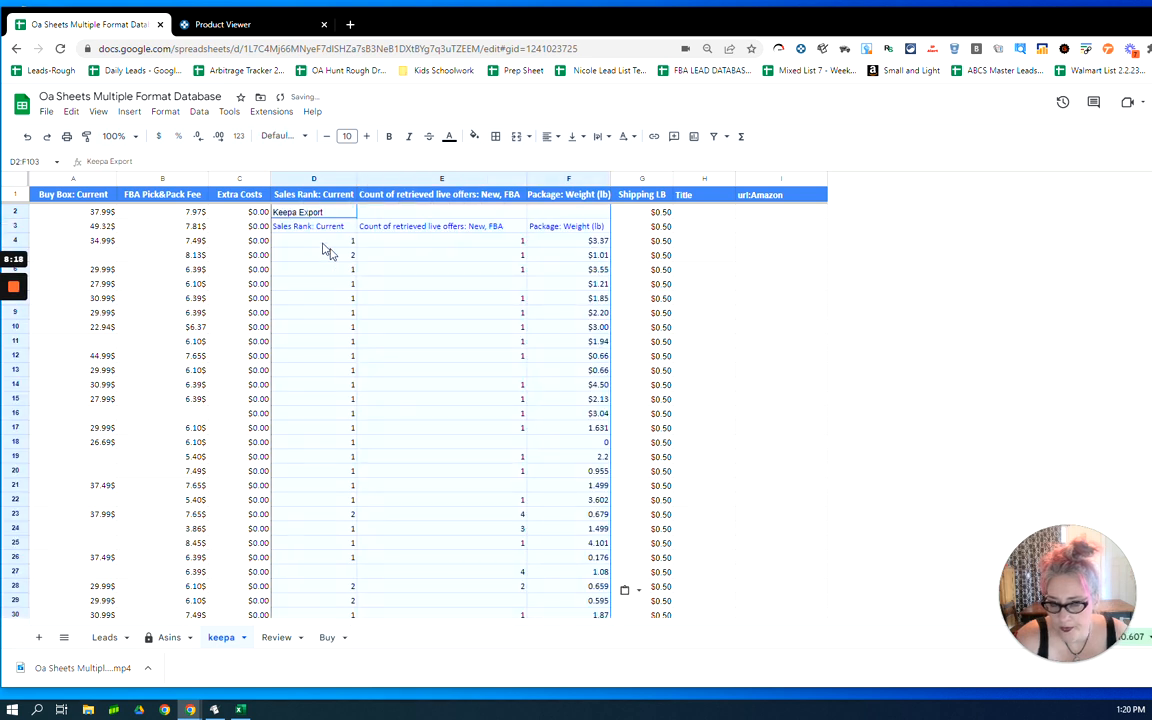
Delete the pasted Keepa Export title and duplicate header cells D2:F3, shifting the cells below up.
{"action": "left_click_drag", "start_coordinate": [301, 217], "coordinate": [549, 236]}
{"action": "right_click", "coordinate": [476, 221]}
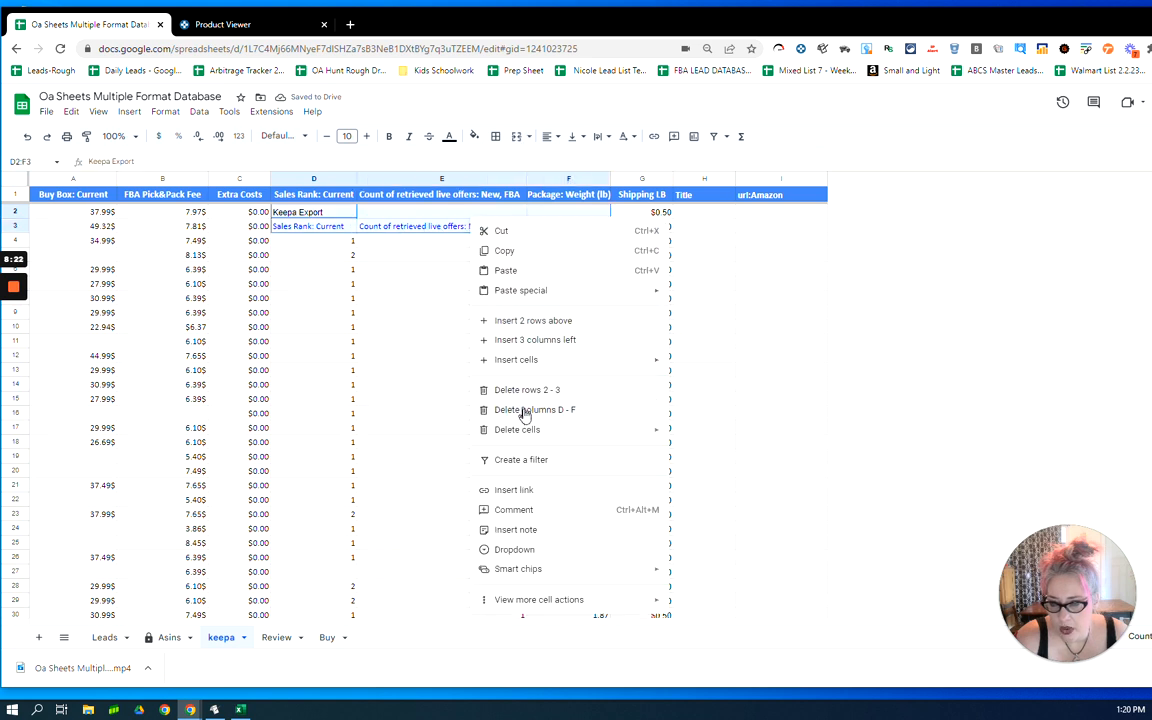
{"action": "mouse_move", "coordinate": [596, 432]}
{"action": "left_click", "coordinate": [708, 455]}
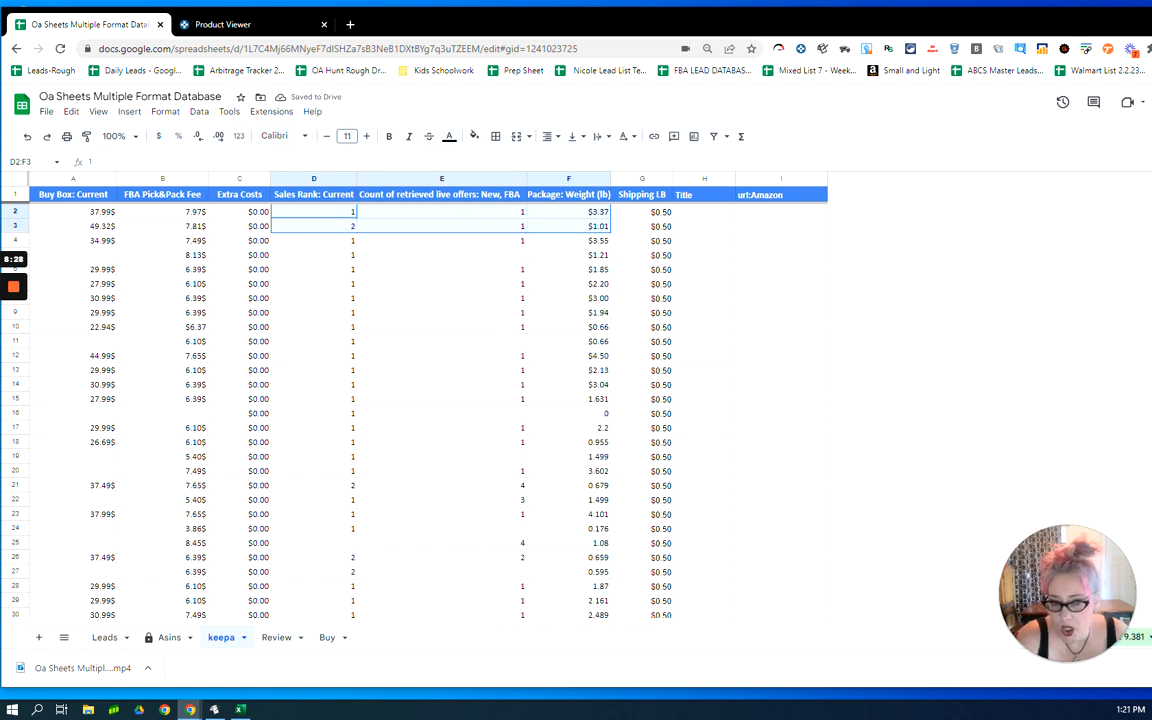
Set the Shipping LB value in G2 to 0.26 and fill it down to G20.
{"action": "left_click", "coordinate": [668, 215]}
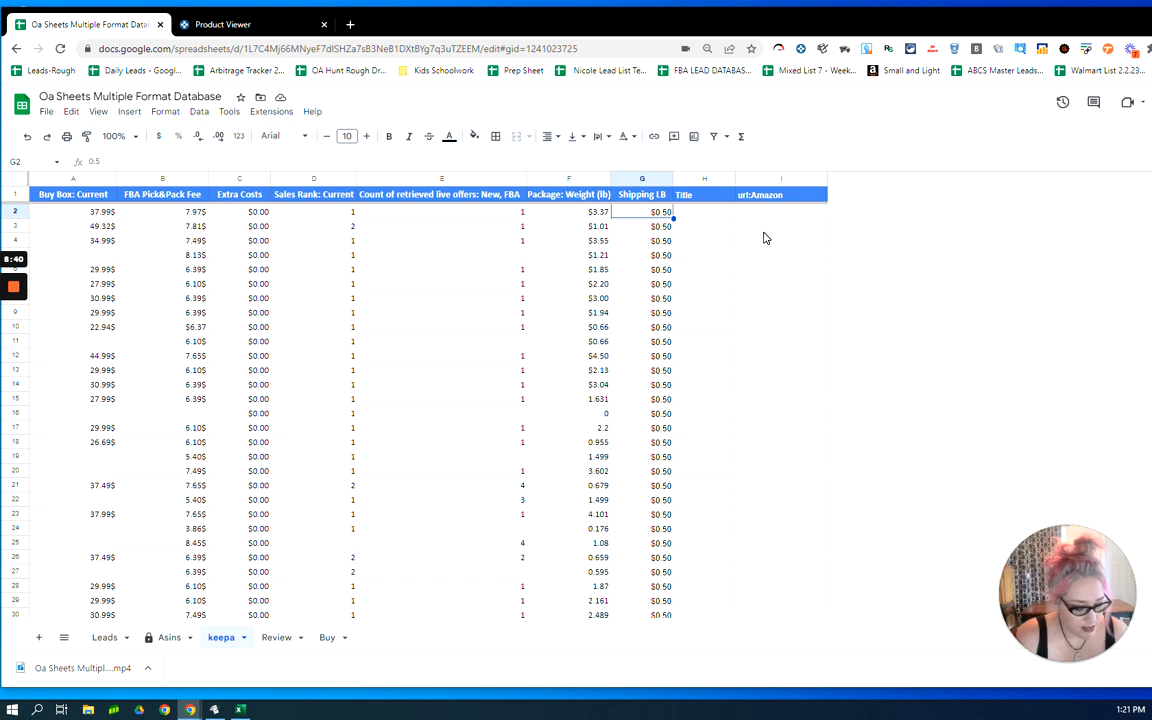
{"action": "type", "text": "0.26"}
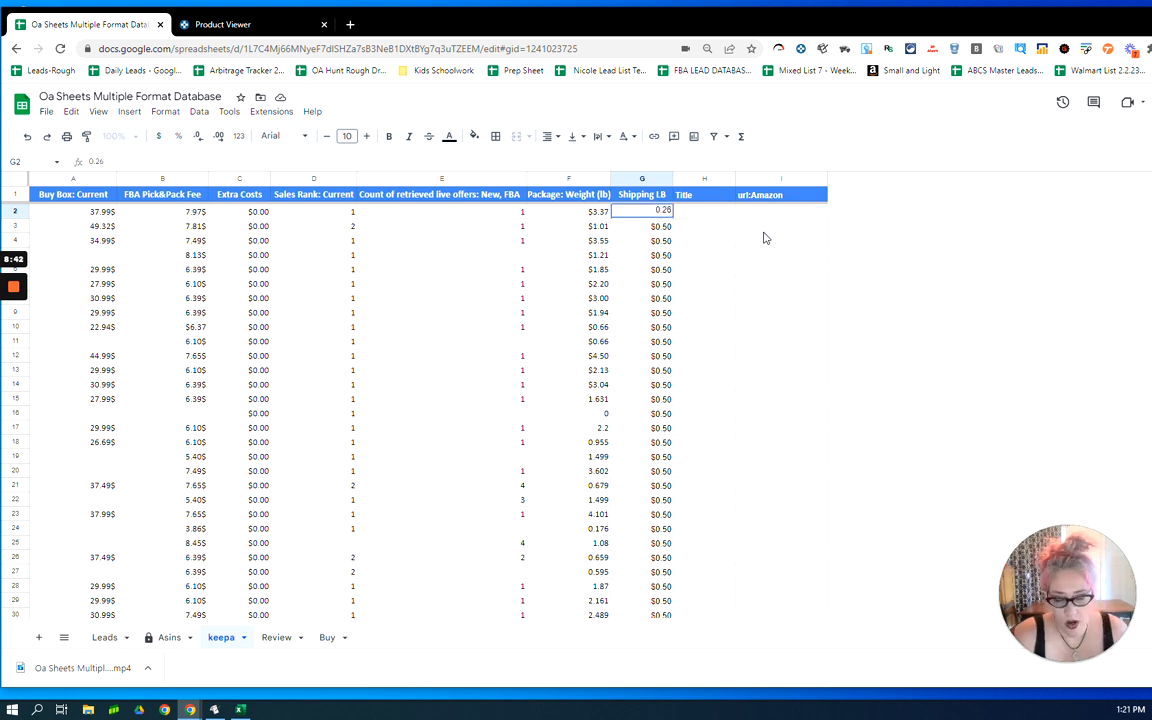
{"action": "key", "text": "Return"}
{"action": "key", "text": "Up"}
{"action": "left_click_drag", "start_coordinate": [673, 247], "coordinate": [689, 368]}
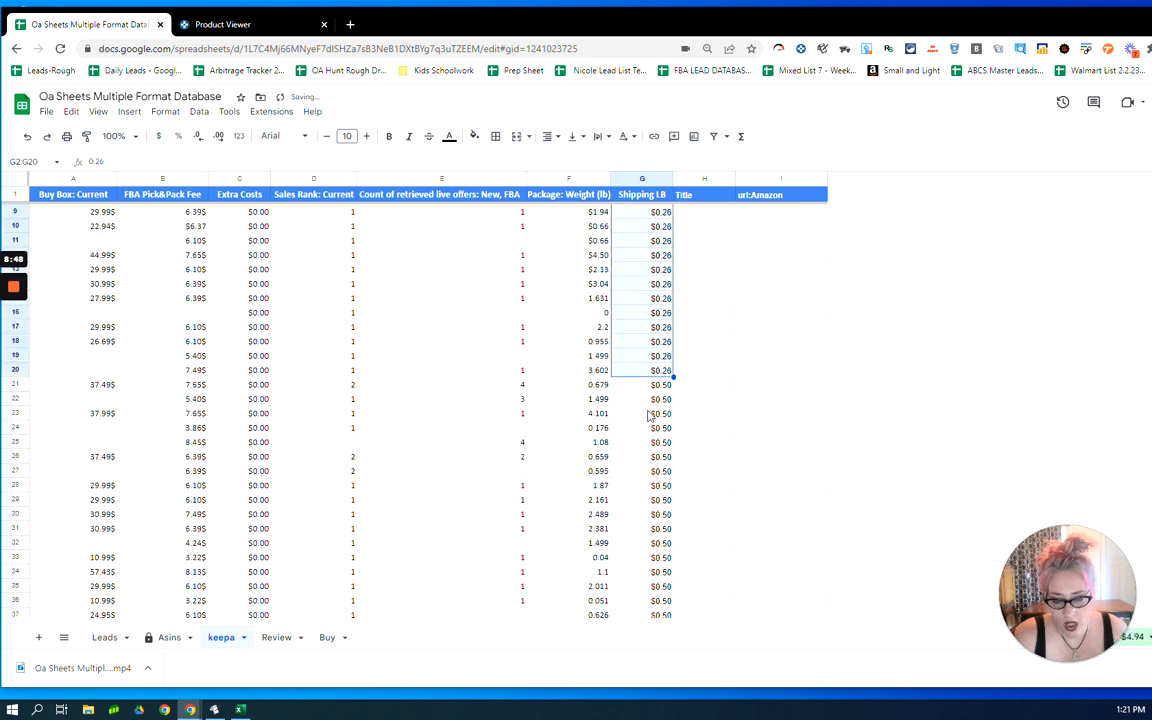
Set the Shipping LB value in G2 to 0.50 and fill it down to G57.
{"action": "scroll", "coordinate": [652, 320], "scroll_direction": "up", "scroll_amount": 3}
{"action": "left_click", "coordinate": [662, 213]}
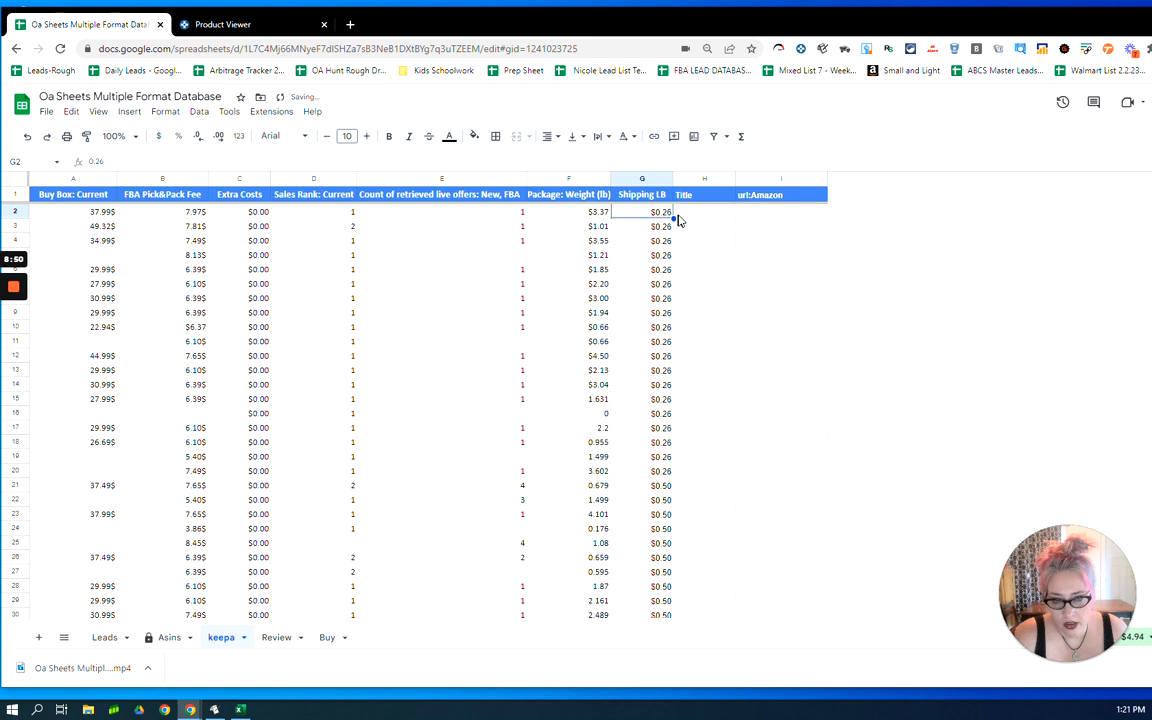
{"action": "type", "text": "0.50"}
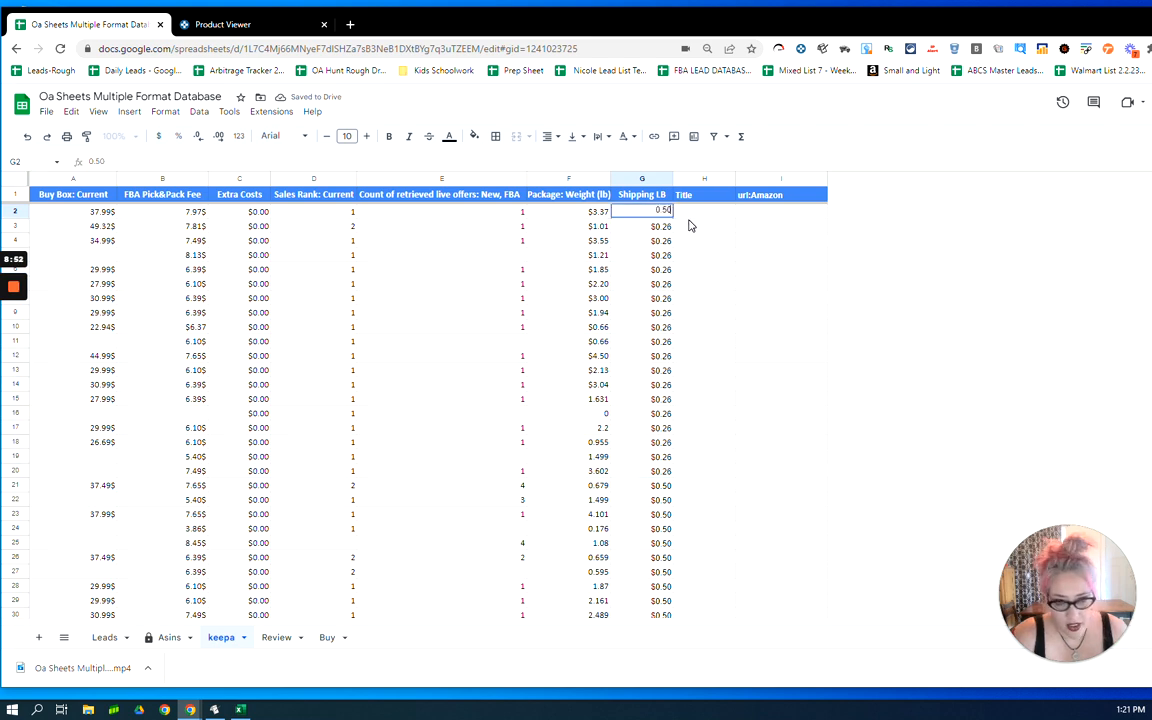
{"action": "key", "text": "Return"}
{"action": "left_click", "coordinate": [662, 214]}
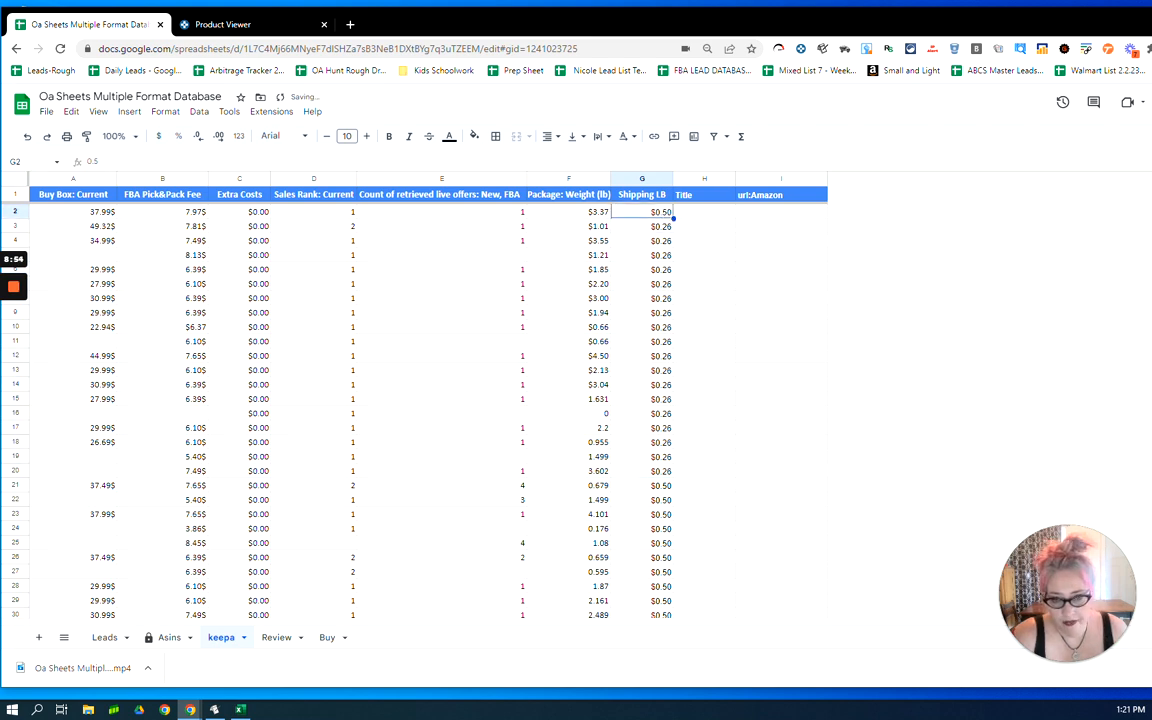
{"action": "left_click_drag", "start_coordinate": [673, 218], "coordinate": [676, 534]}
{"action": "scroll", "coordinate": [648, 508], "scroll_direction": "up", "scroll_amount": 10}
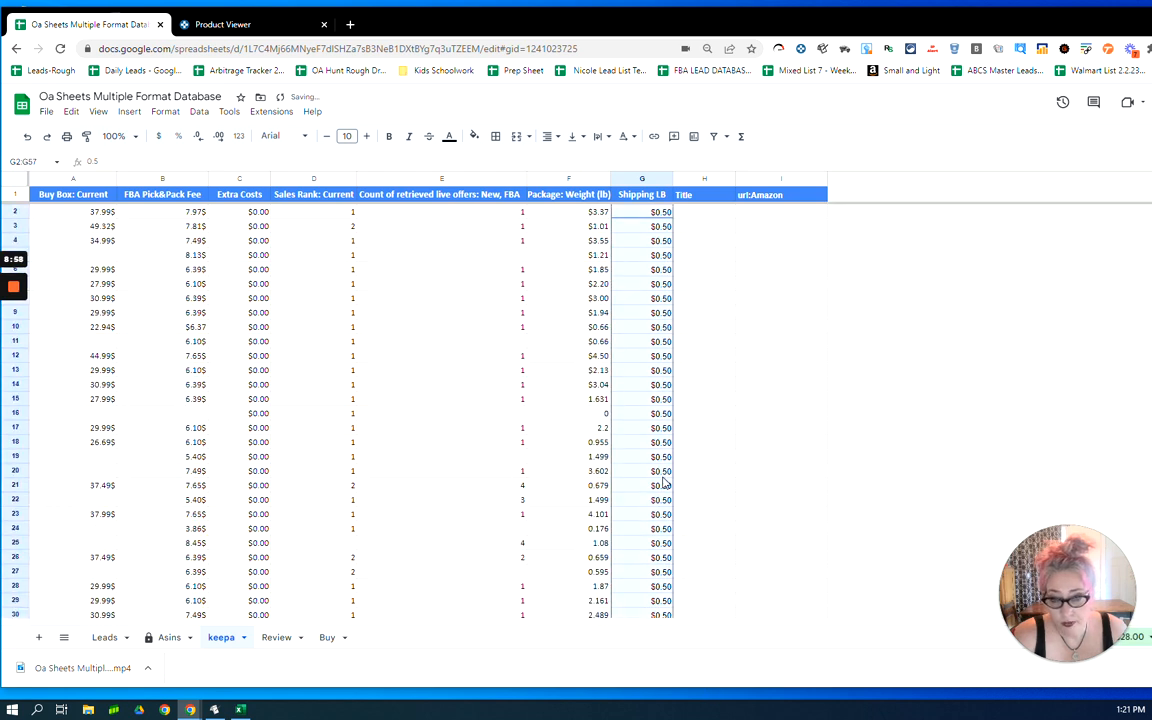
Switch to the Keepa export in Excel and copy only the Title and URL: Amazon header cells F1:G1.
{"action": "left_click", "coordinate": [224, 26]}
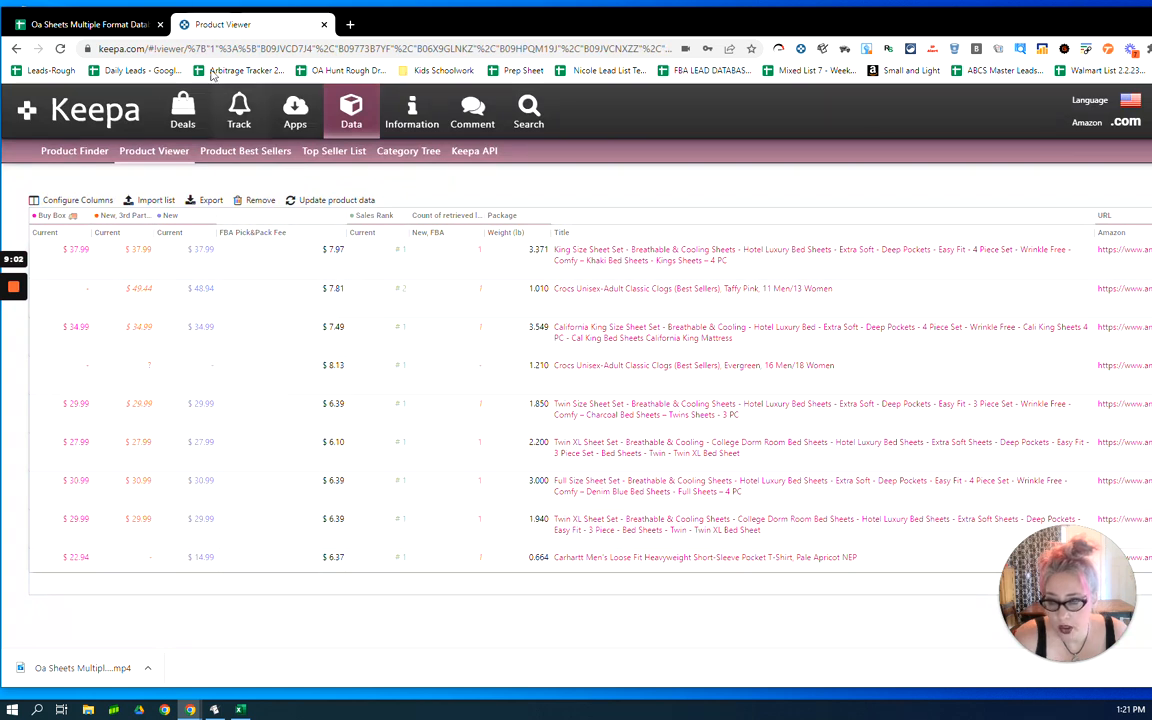
{"action": "left_click", "coordinate": [97, 25]}
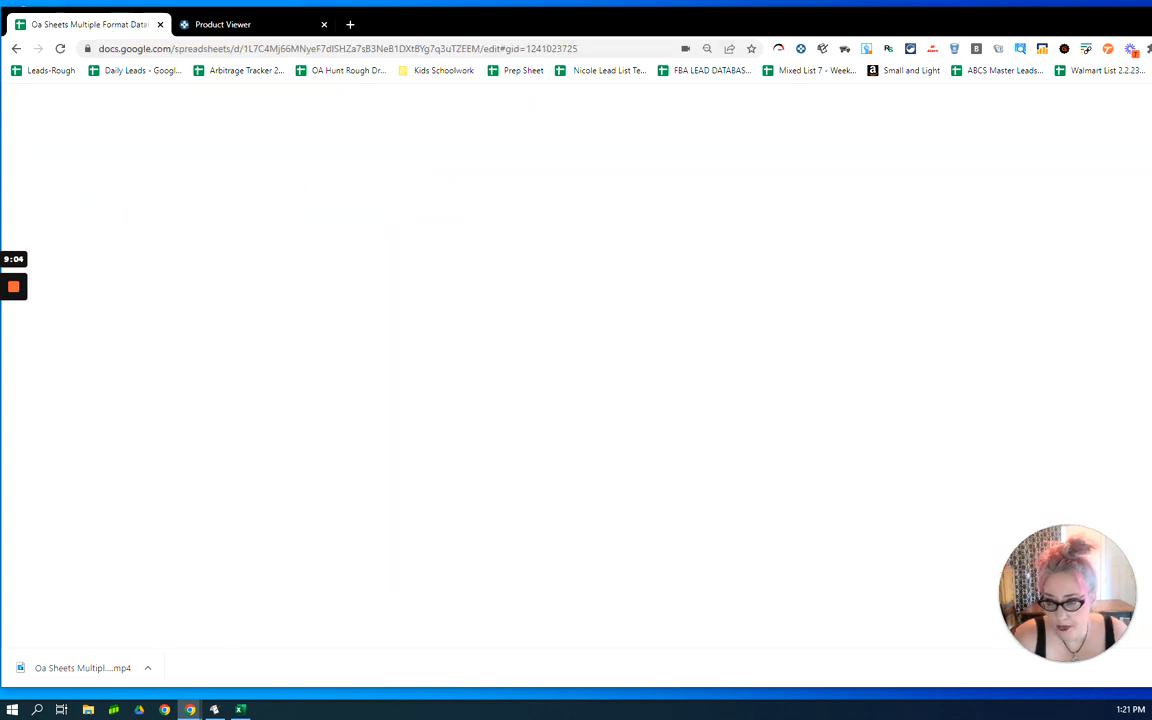
{"action": "left_click", "coordinate": [240, 709]}
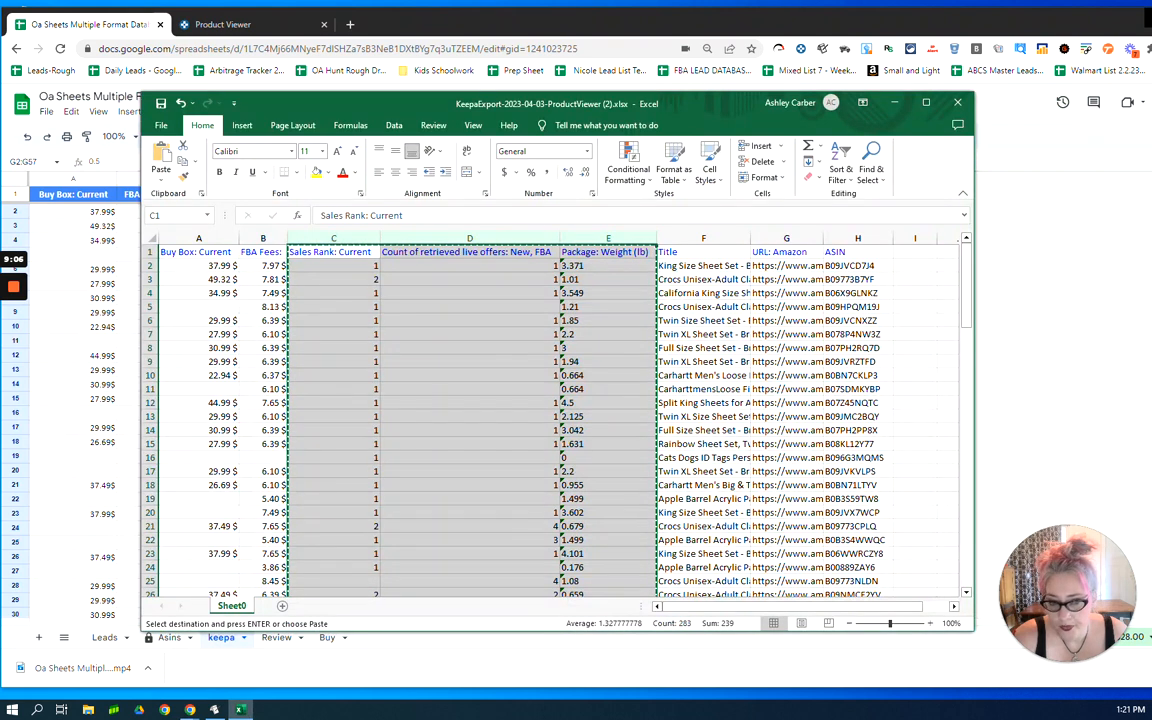
{"action": "left_click_drag", "start_coordinate": [700, 252], "coordinate": [785, 252]}
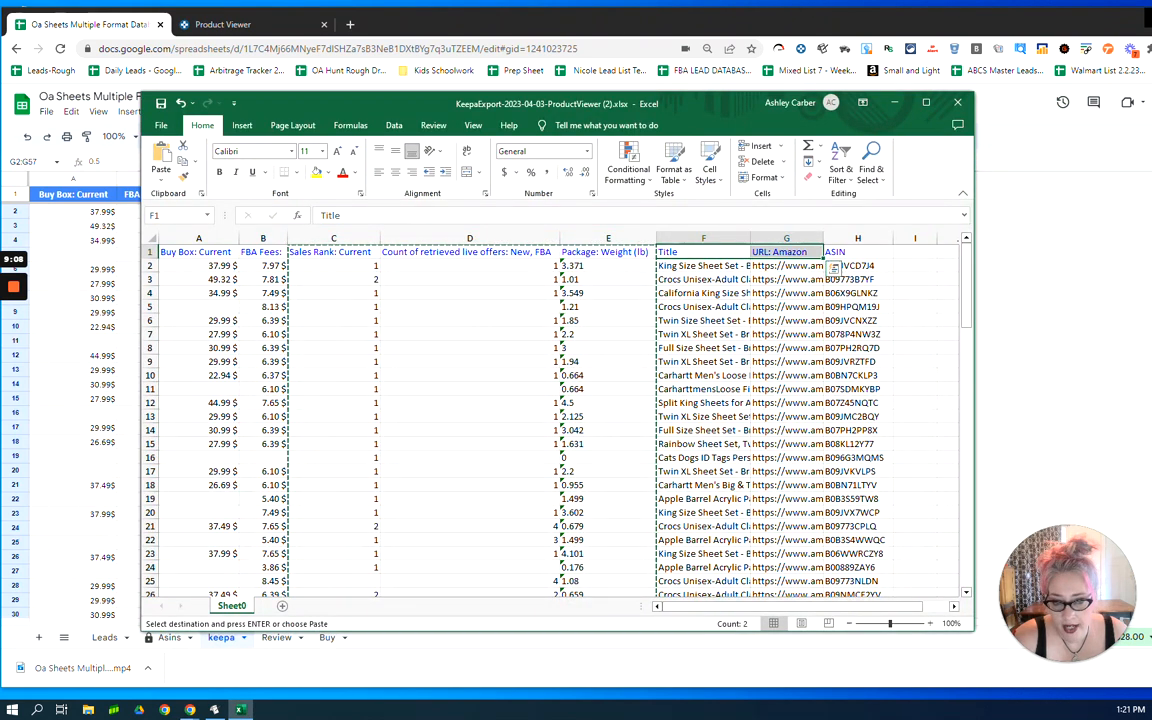
{"action": "right_click", "coordinate": [662, 254]}
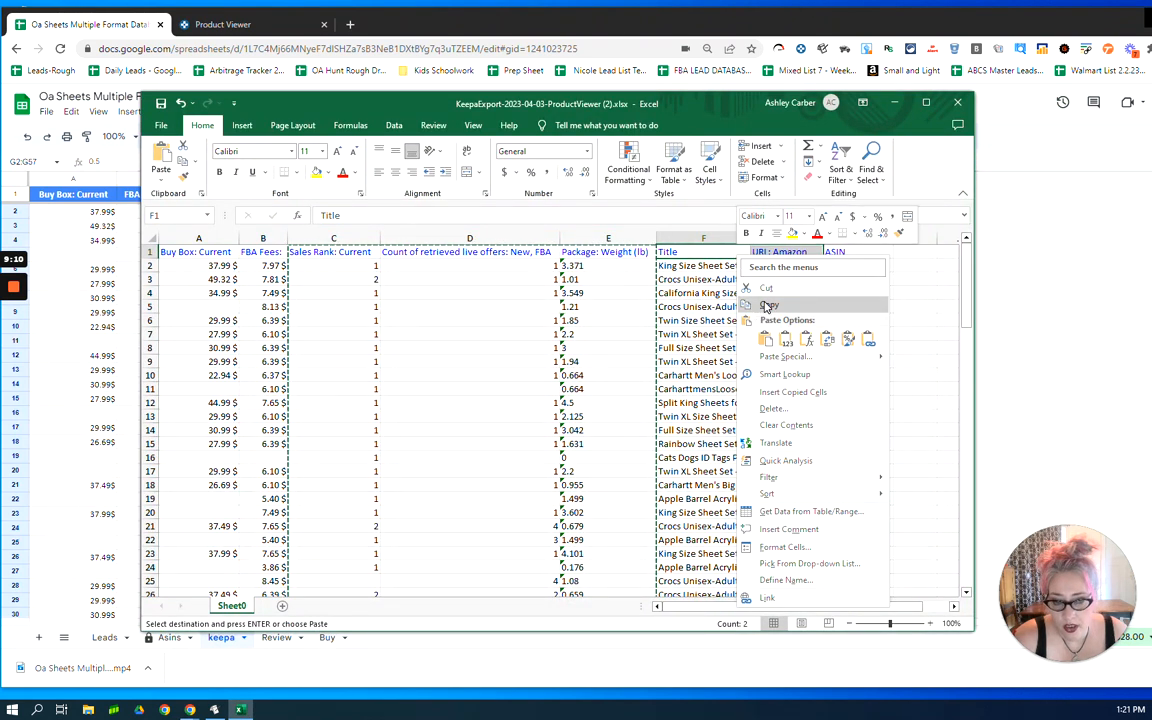
{"action": "left_click", "coordinate": [700, 282]}
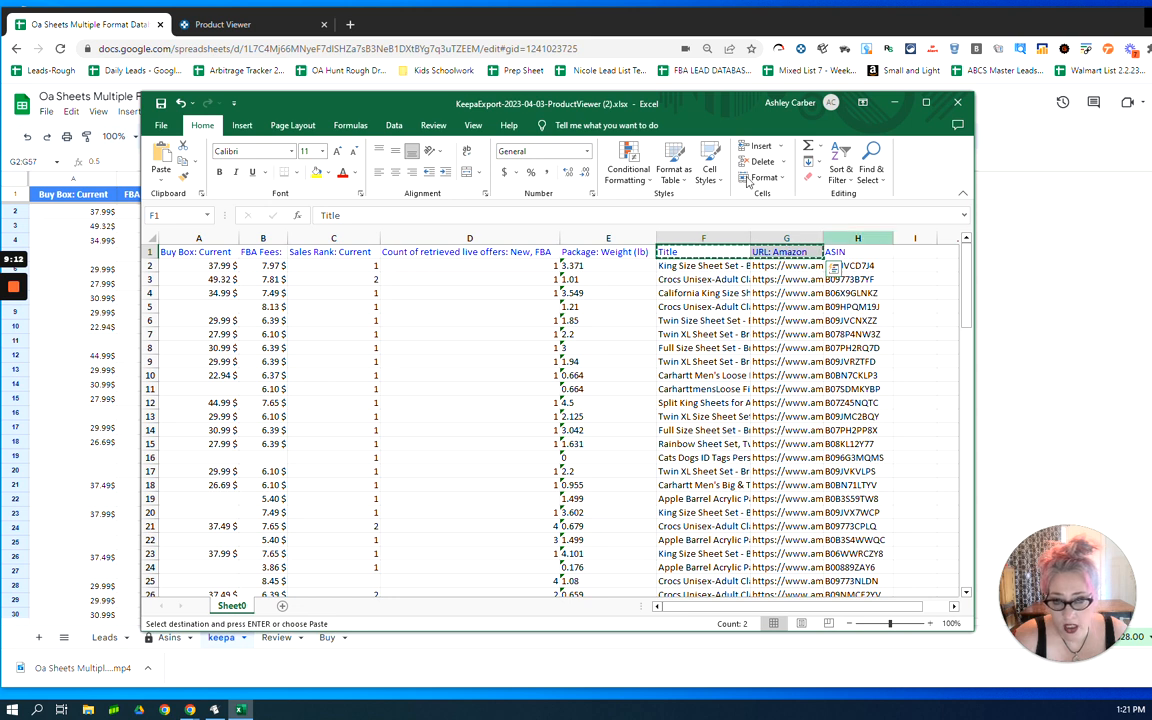
Return to the database in Google Sheets, paste the copied header cells into the keepa sheet at H2, and select H2:I3.
{"action": "left_click", "coordinate": [225, 24]}
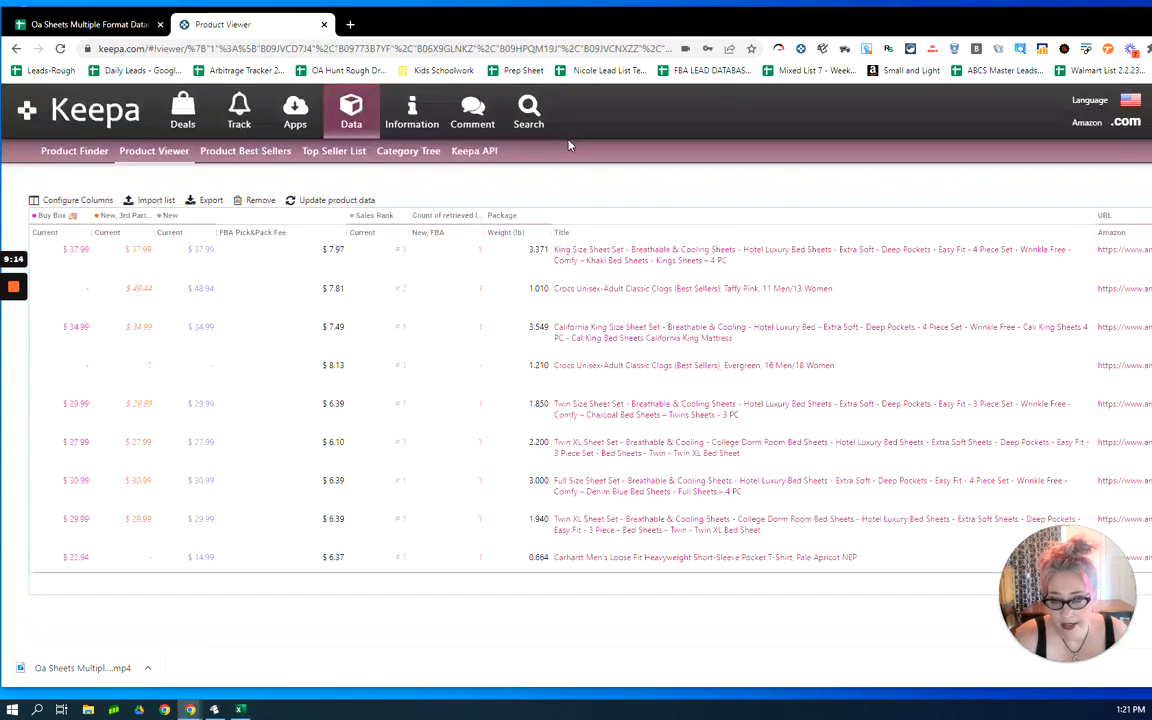
{"action": "left_click", "coordinate": [85, 25]}
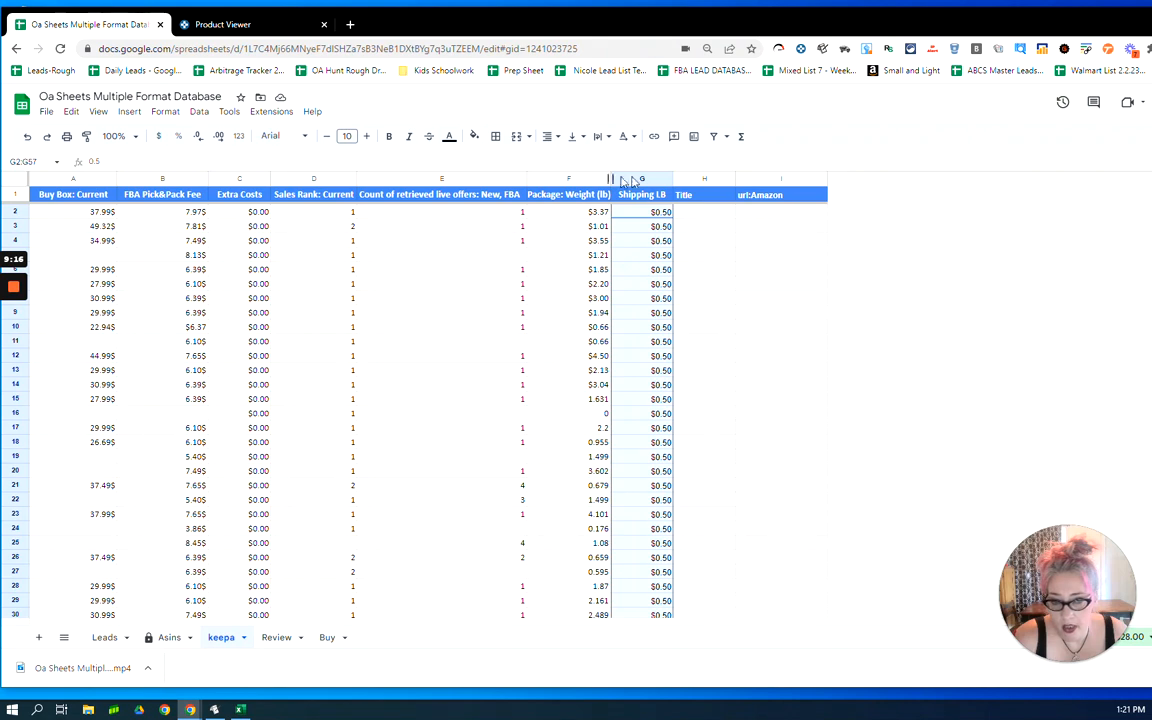
{"action": "right_click", "coordinate": [689, 213]}
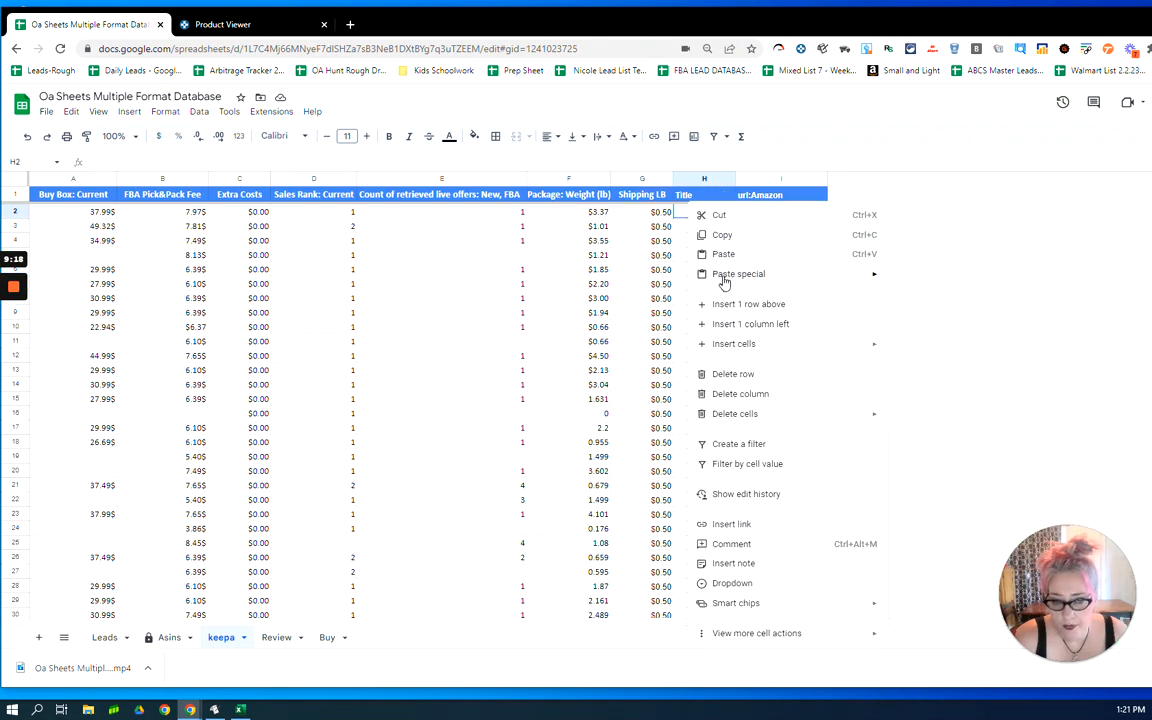
{"action": "left_click", "coordinate": [731, 256]}
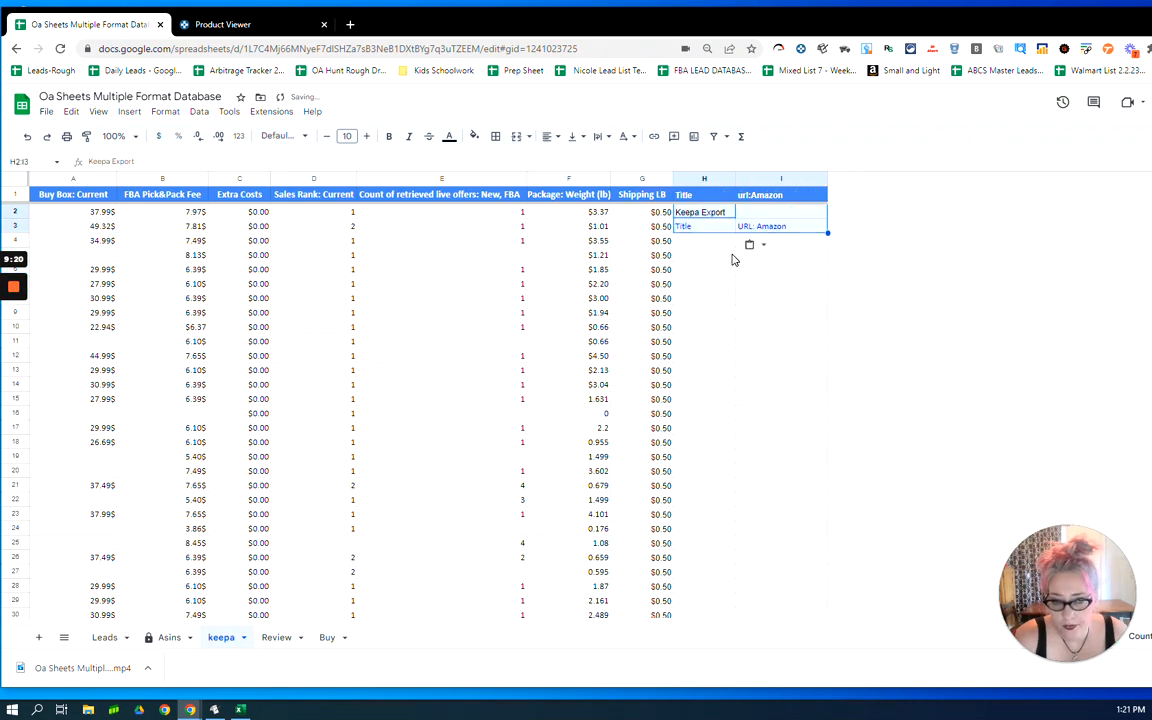
{"action": "left_click", "coordinate": [697, 216]}
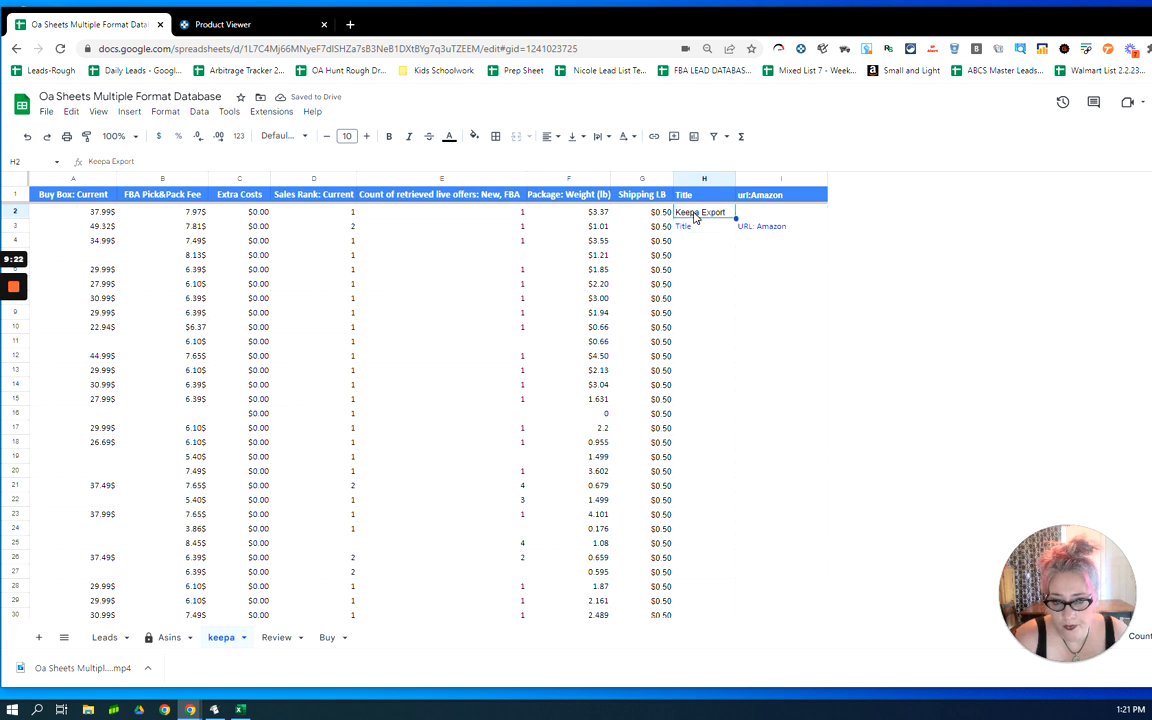
{"action": "left_click_drag", "start_coordinate": [714, 218], "coordinate": [766, 229]}
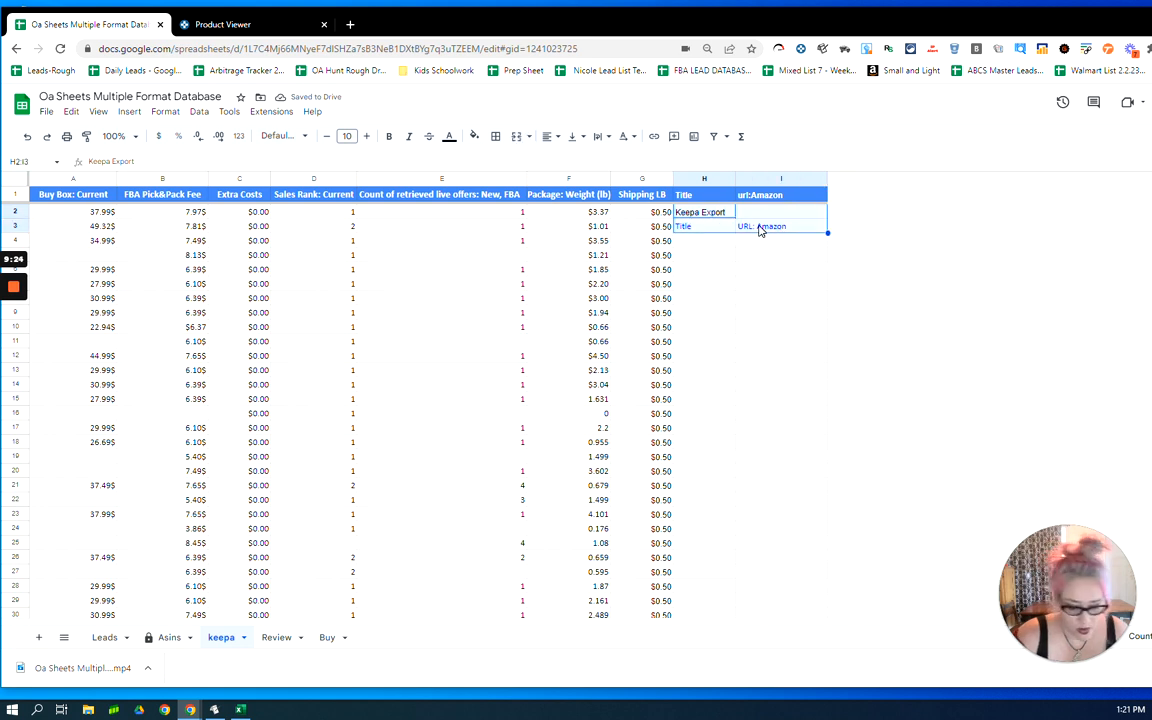
Switch back to the Keepa export in Excel and copy the entire Title and URL: Amazon columns.
{"action": "left_click", "coordinate": [241, 710]}
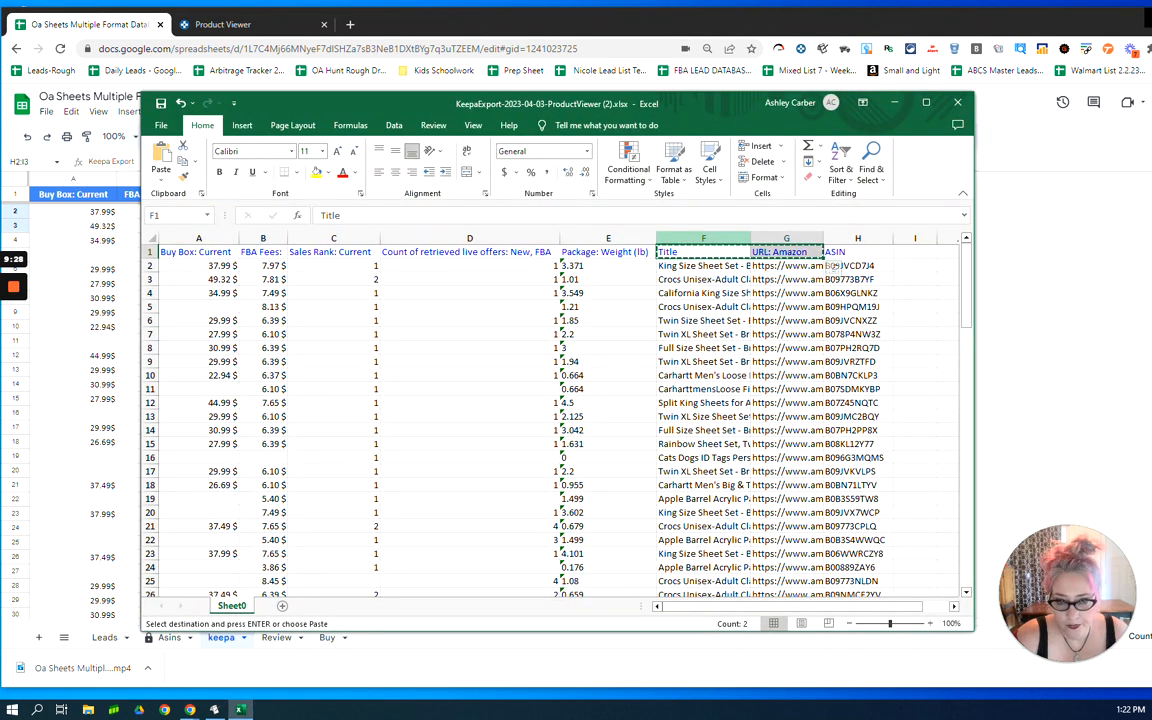
{"action": "left_click", "coordinate": [738, 238]}
{"action": "left_click_drag", "start_coordinate": [730, 238], "coordinate": [785, 238]}
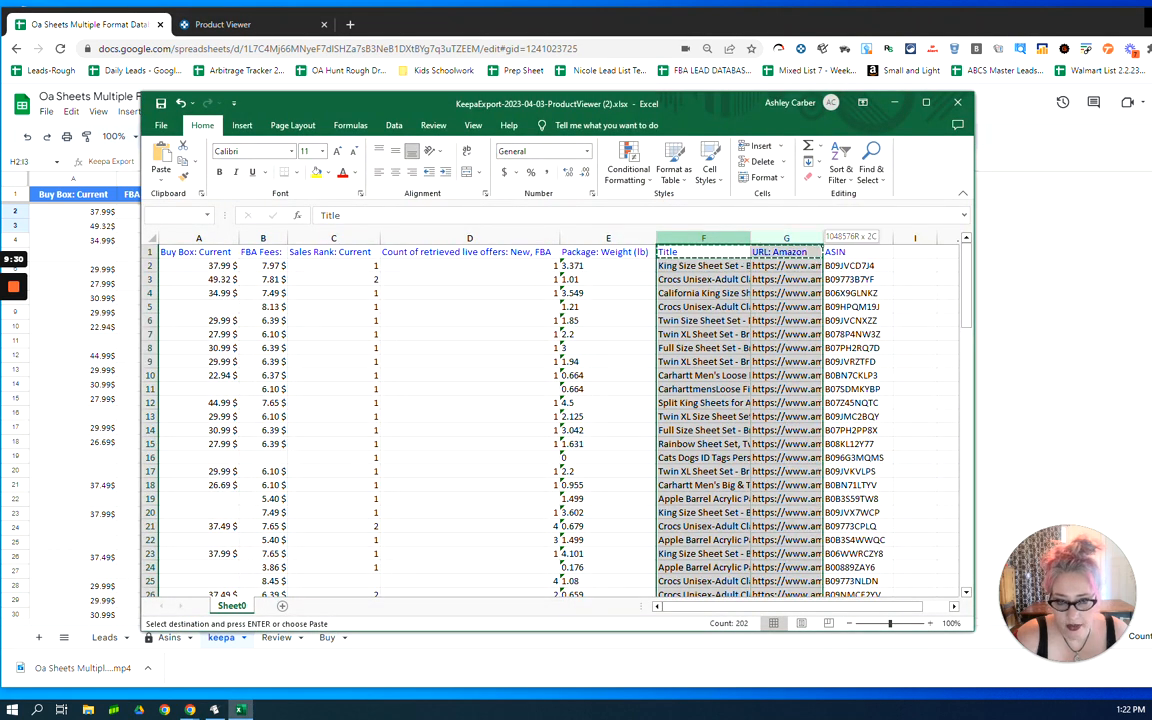
{"action": "right_click", "coordinate": [738, 240]}
{"action": "left_click", "coordinate": [750, 258]}
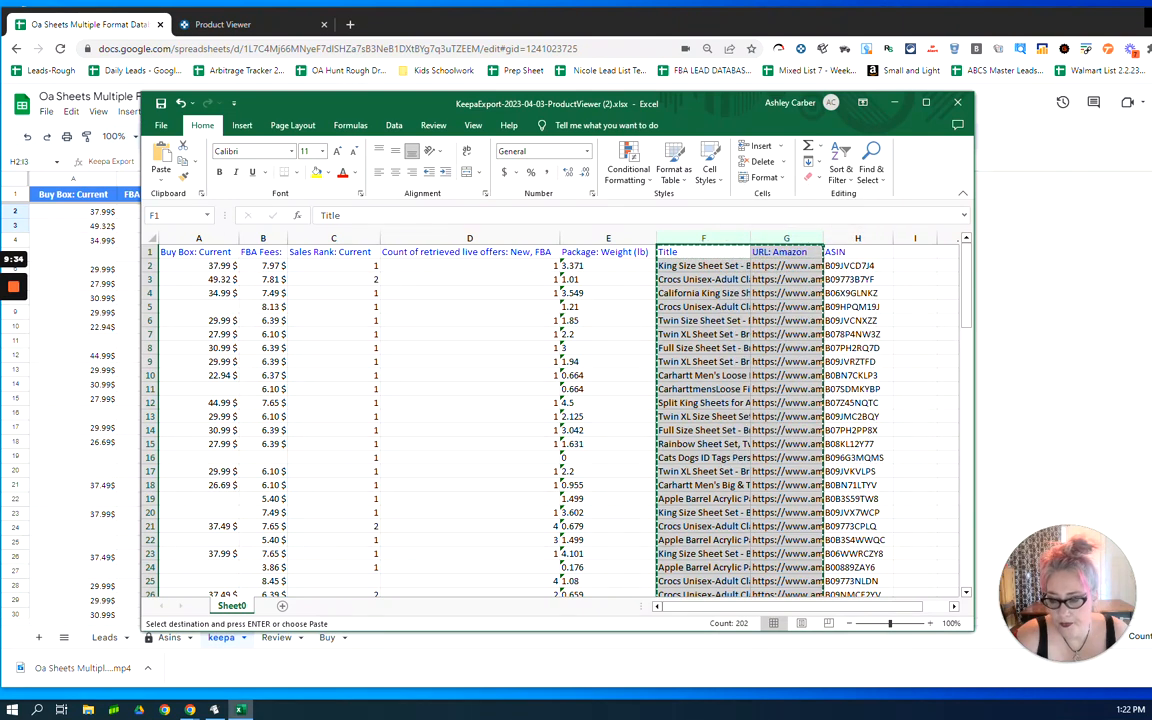
Return to the database's keepa sheet and paste the copied Title and URL: Amazon columns starting at H2.
{"action": "left_click", "coordinate": [65, 527]}
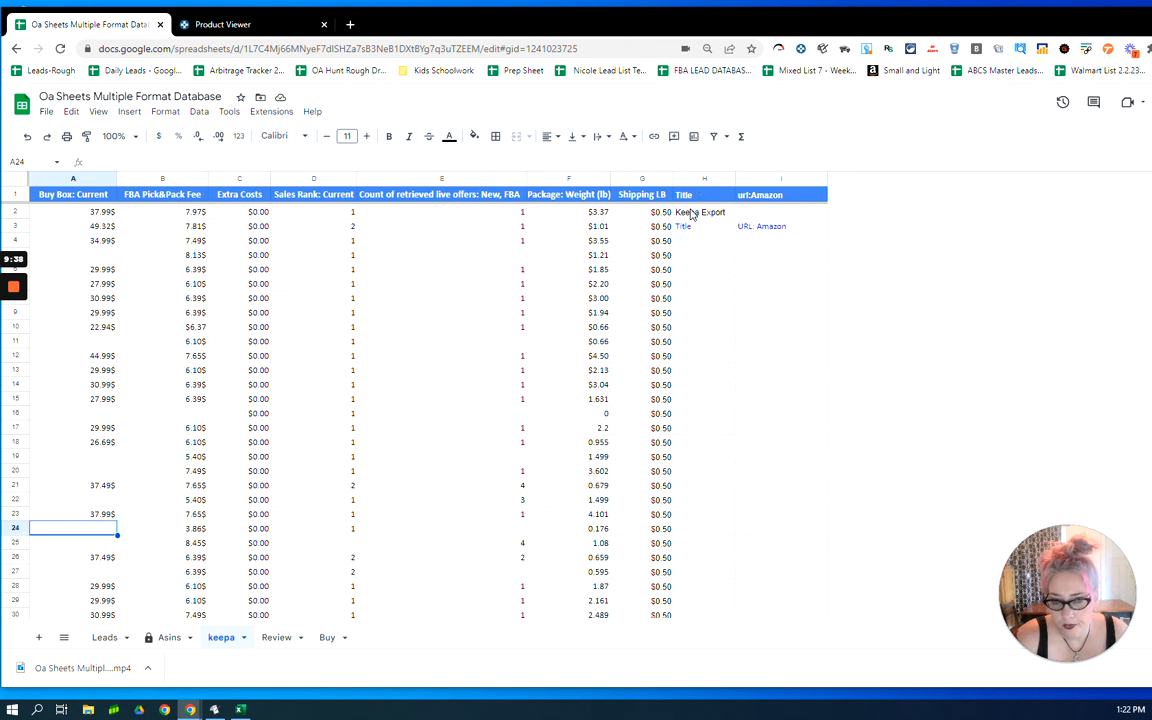
{"action": "right_click", "coordinate": [690, 214]}
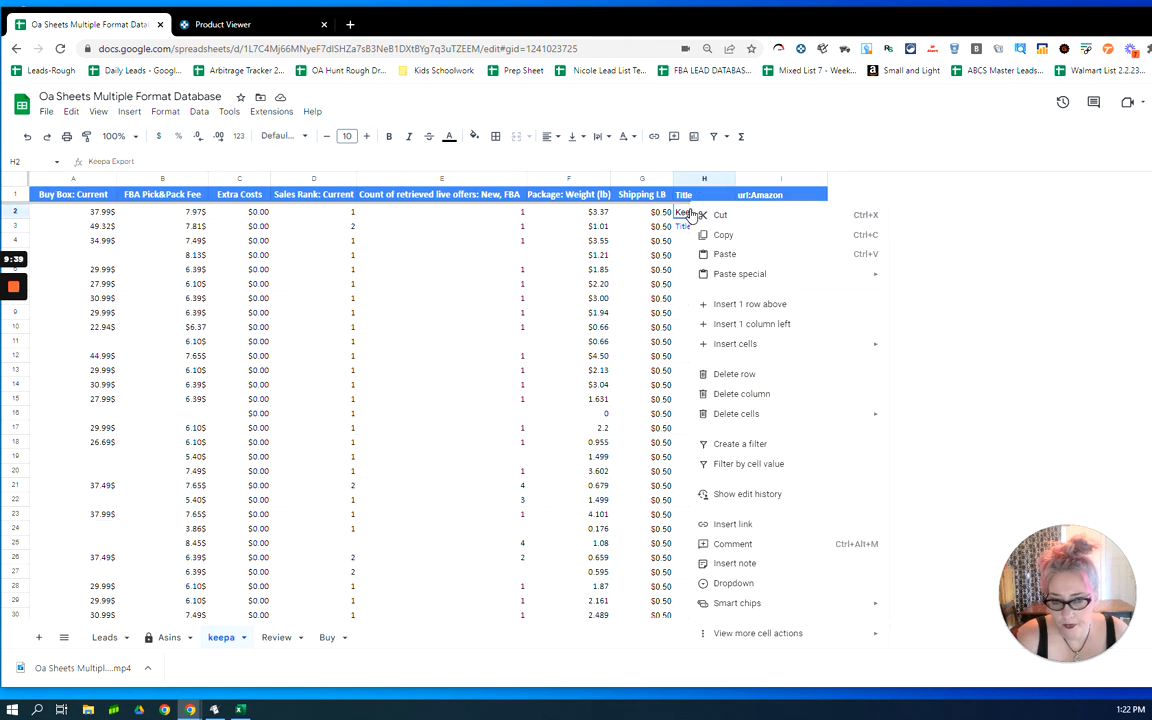
{"action": "left_click", "coordinate": [726, 254]}
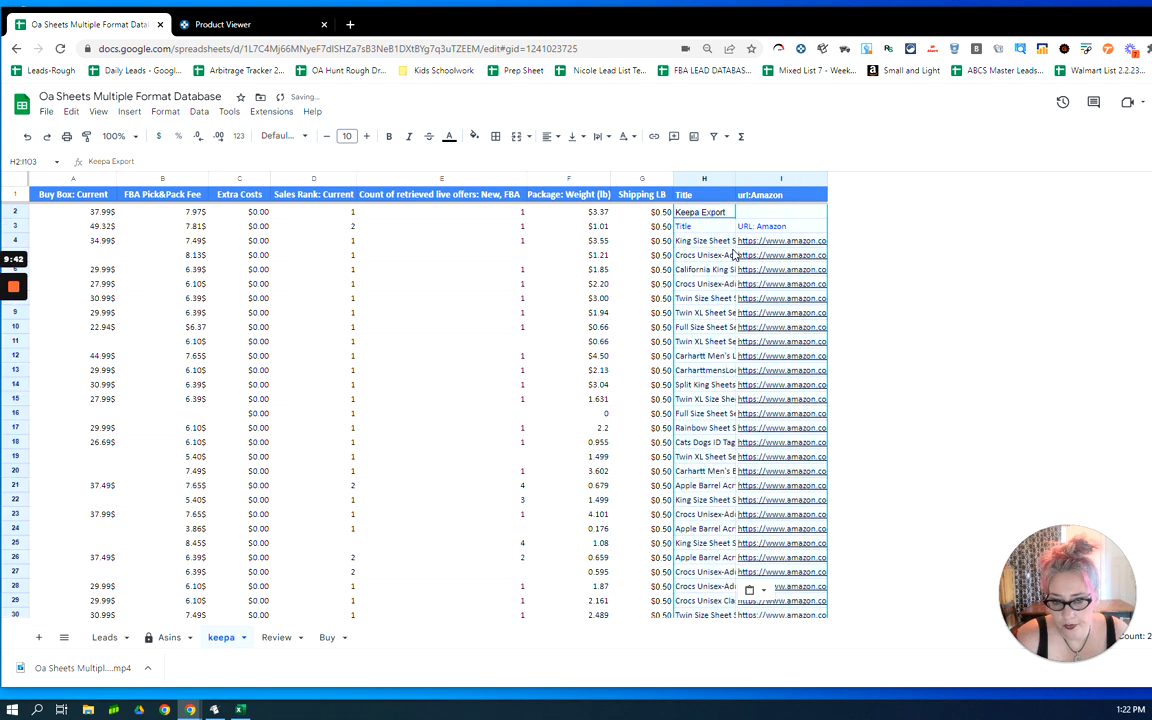
Delete the leftover header cells H2:I3 in the keepa sheet and shift the cells below up.
{"action": "left_click_drag", "start_coordinate": [702, 215], "coordinate": [745, 226]}
{"action": "right_click", "coordinate": [735, 221]}
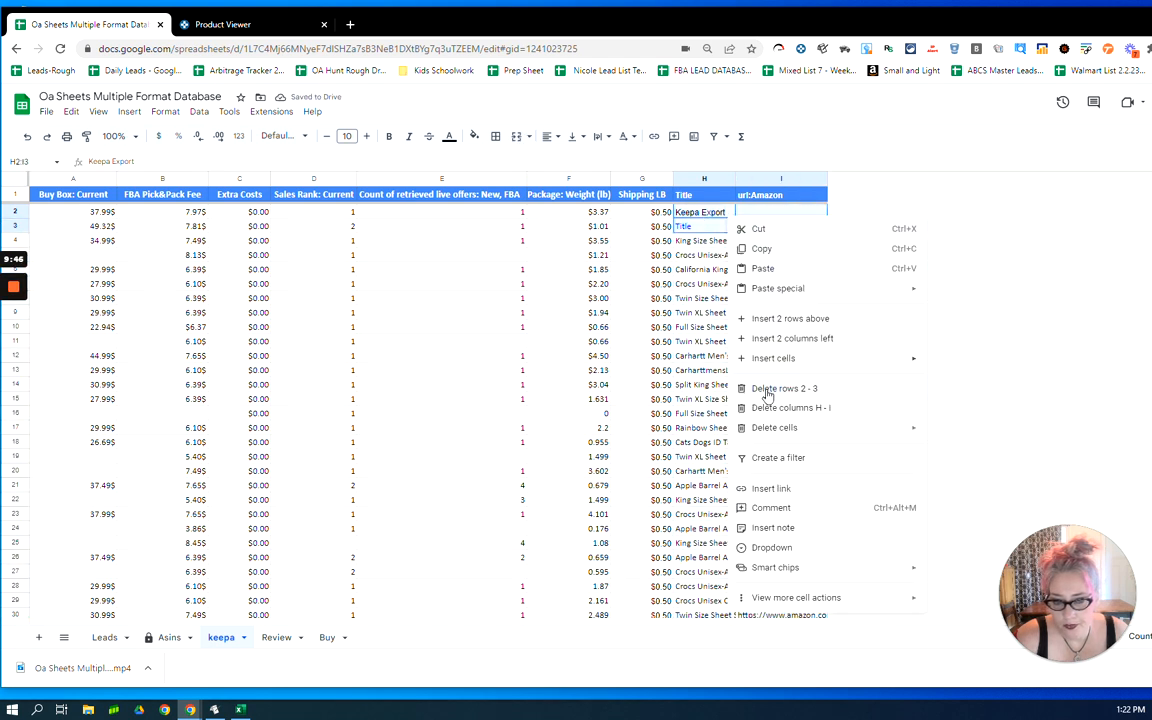
{"action": "mouse_move", "coordinate": [770, 427]}
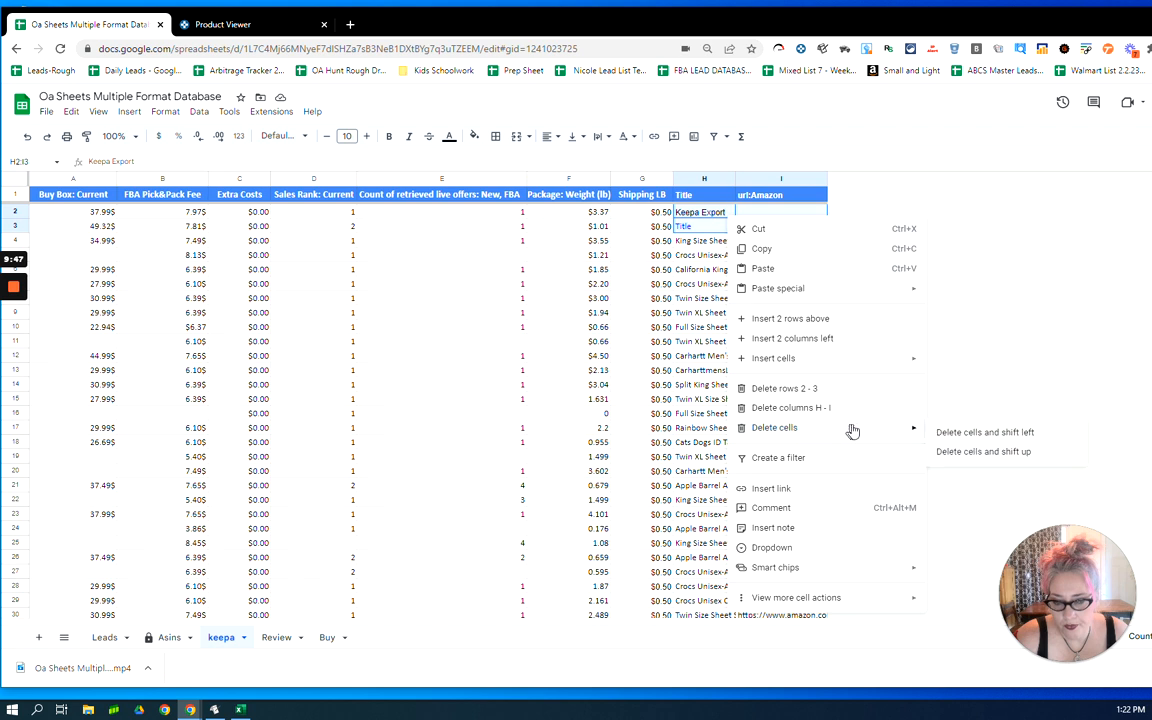
{"action": "left_click", "coordinate": [973, 452]}
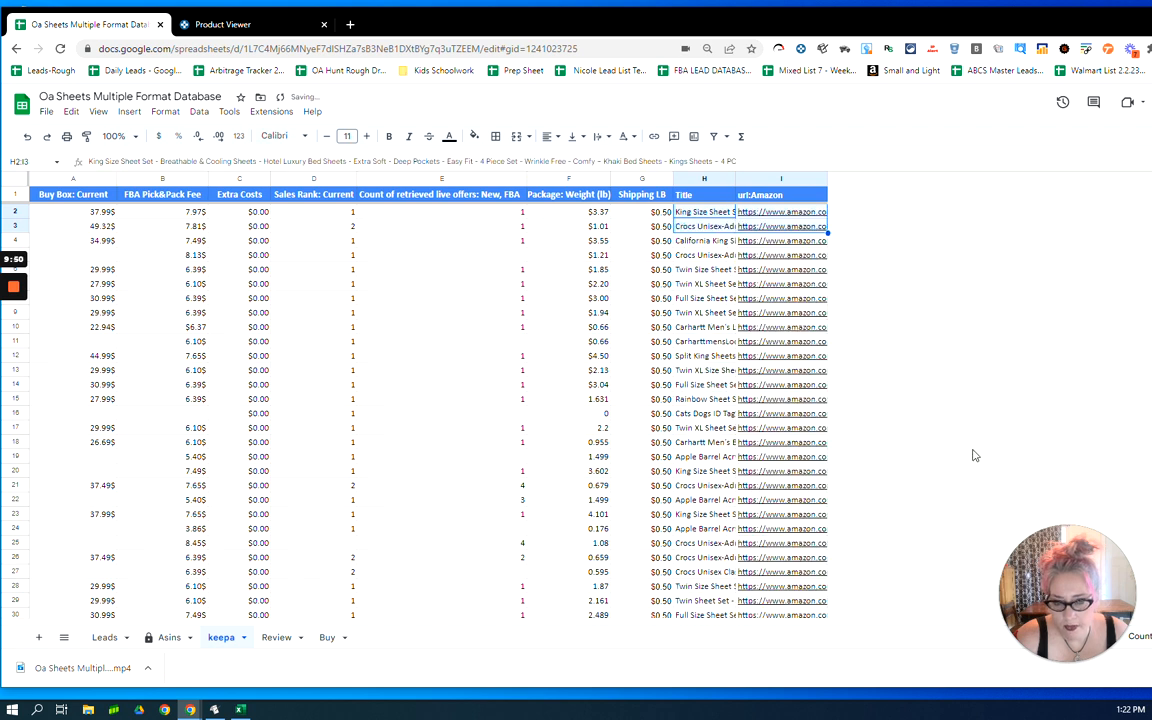
Check that the Title and url:Amazon columns line up with the other keepa data down to the last row.
{"action": "left_click", "coordinate": [747, 310]}
{"action": "scroll", "coordinate": [750, 350], "scroll_direction": "down", "scroll_amount": 3}
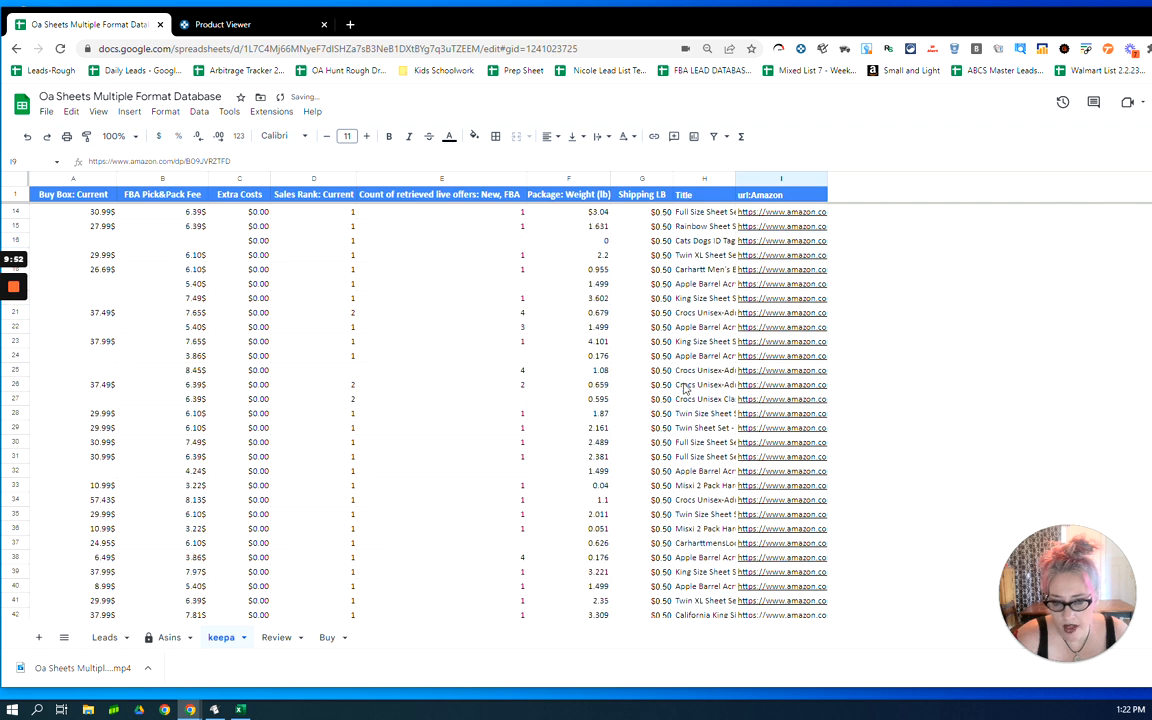
{"action": "scroll", "coordinate": [670, 378], "scroll_direction": "down", "scroll_amount": 20}
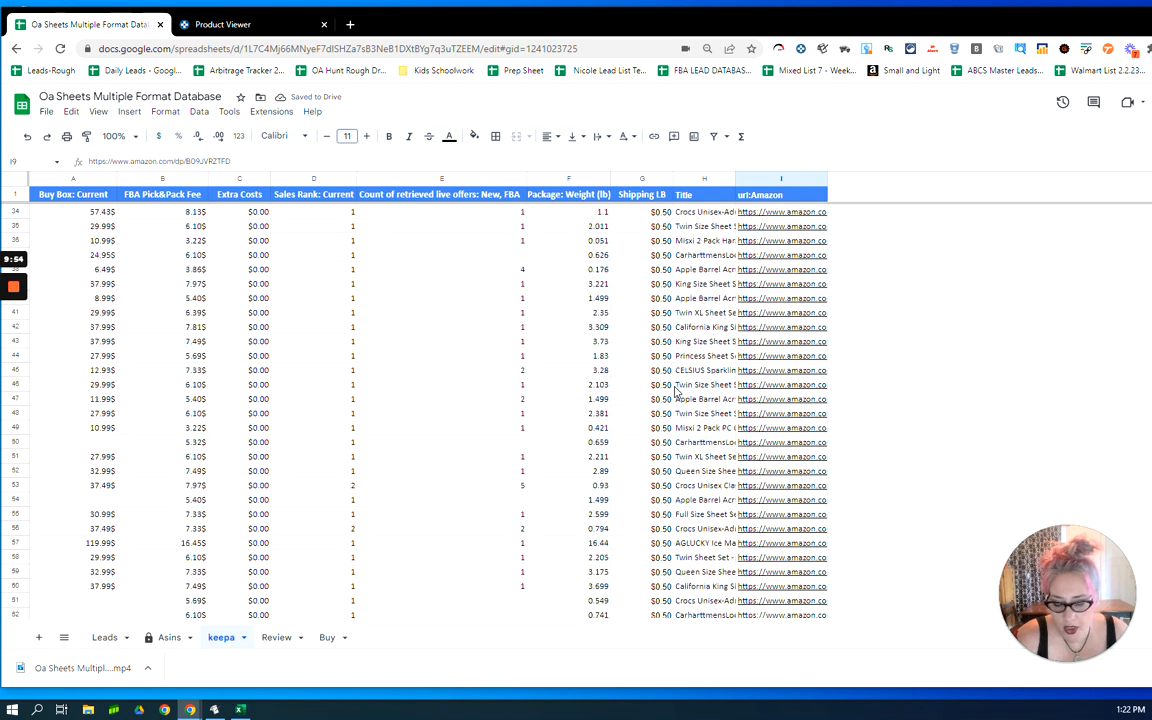
{"action": "scroll", "coordinate": [672, 430], "scroll_direction": "down", "scroll_amount": 1}
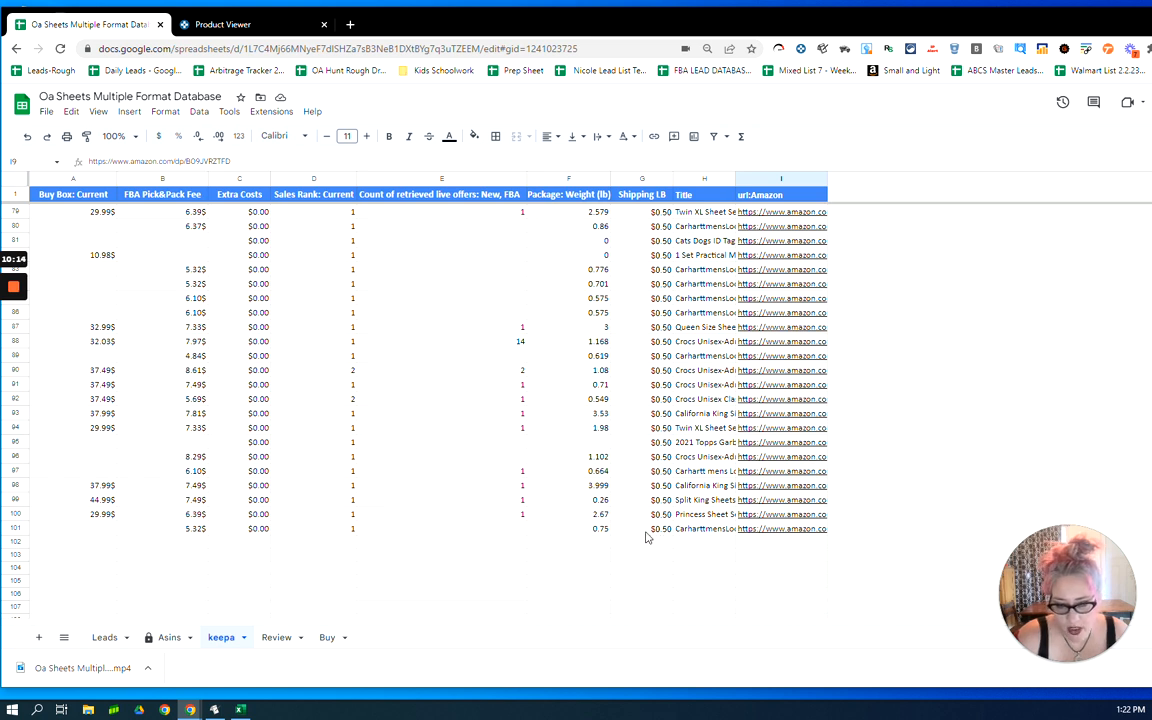
Open the Review sheet and examine its highlighted leads, including prices, Keepa store links, net profit and ROI.
{"action": "left_click", "coordinate": [275, 640]}
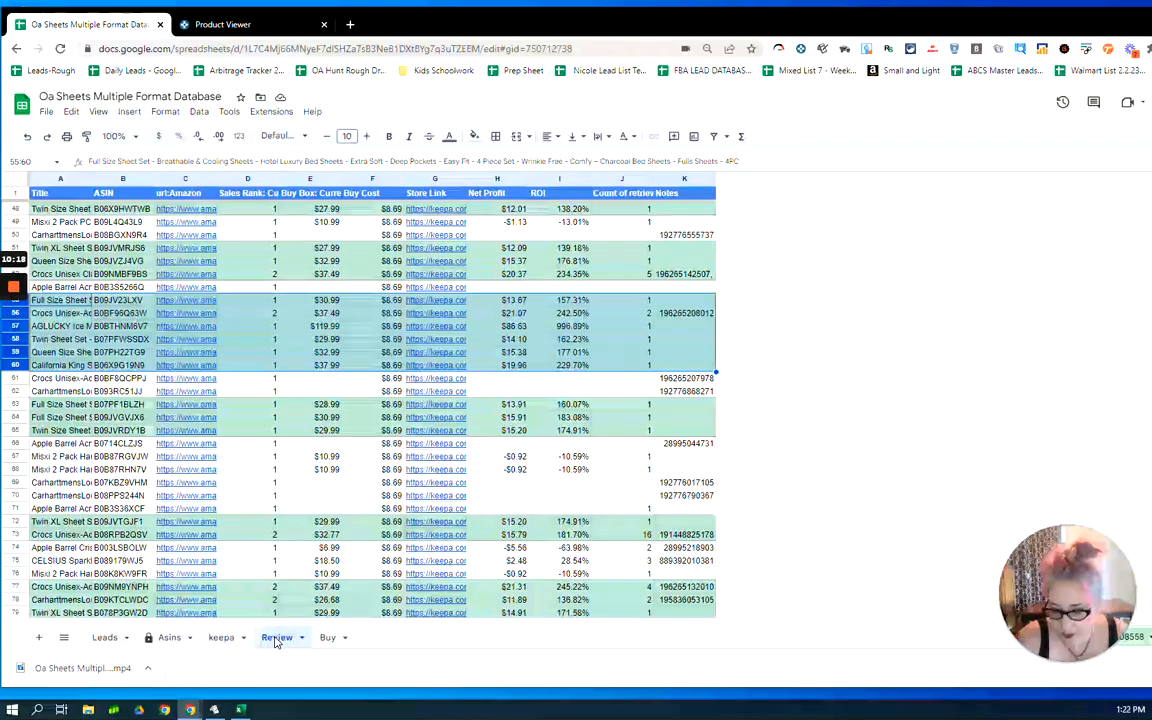
{"action": "scroll", "coordinate": [241, 438], "scroll_direction": "up", "scroll_amount": 4}
{"action": "scroll", "coordinate": [230, 411], "scroll_direction": "up", "scroll_amount": 5}
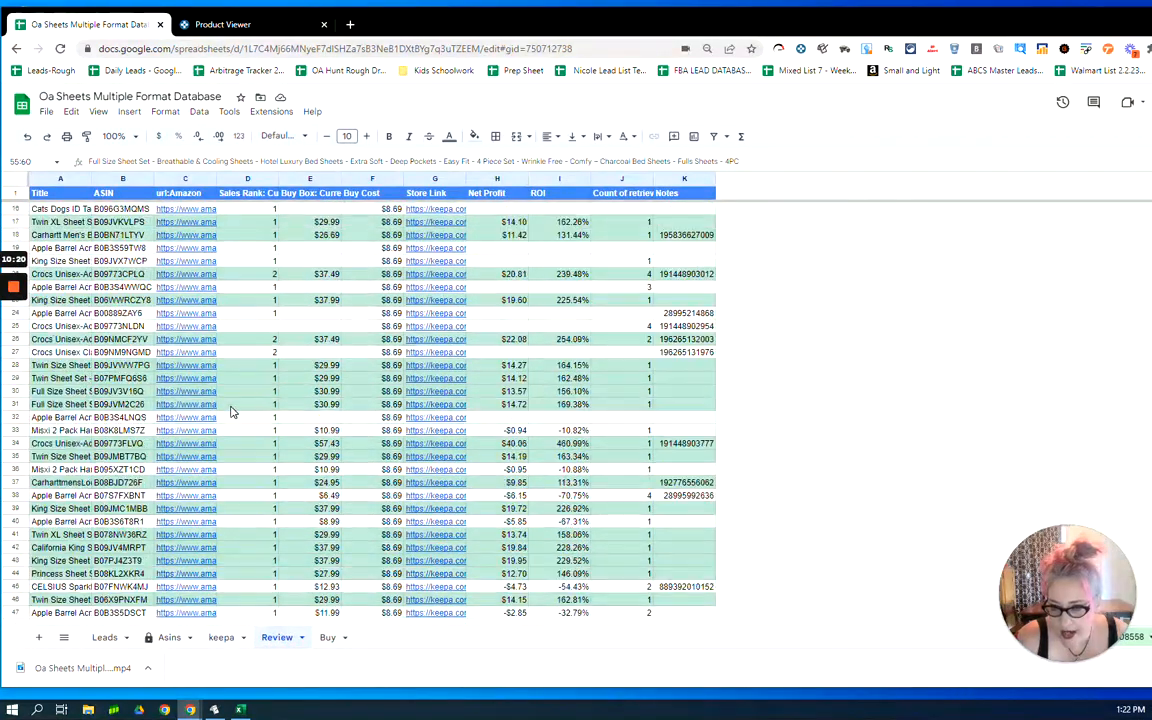
{"action": "scroll", "coordinate": [230, 411], "scroll_direction": "down", "scroll_amount": 1}
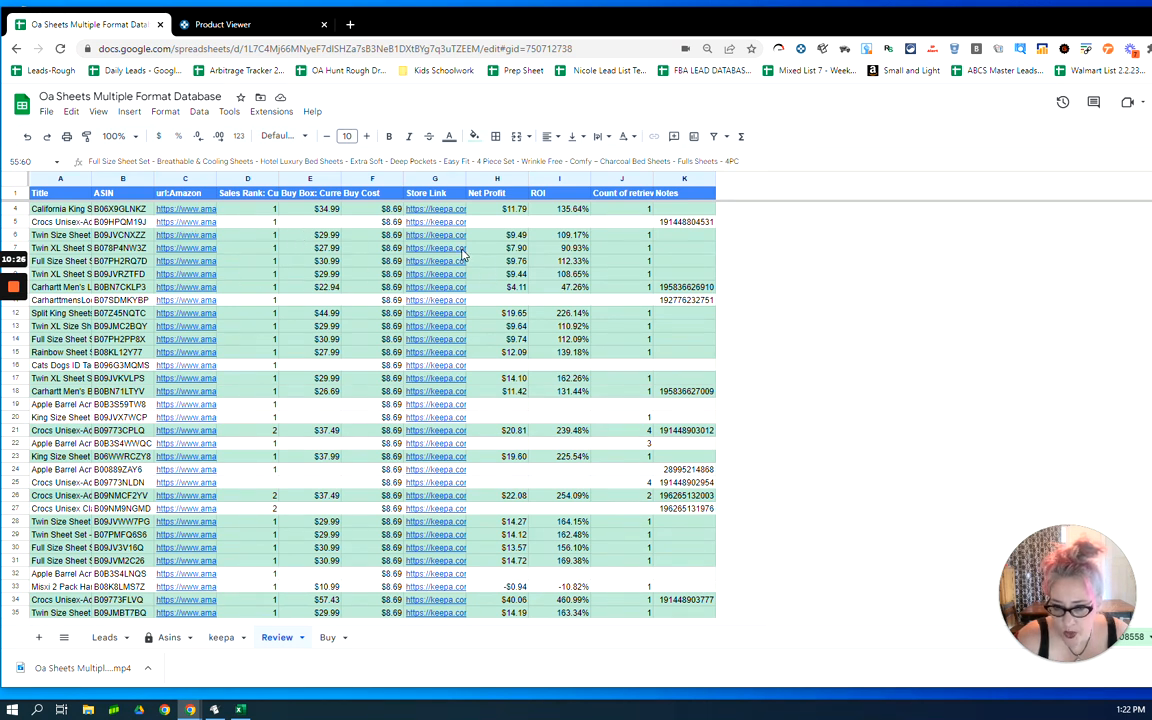
{"action": "mouse_move", "coordinate": [401, 246]}
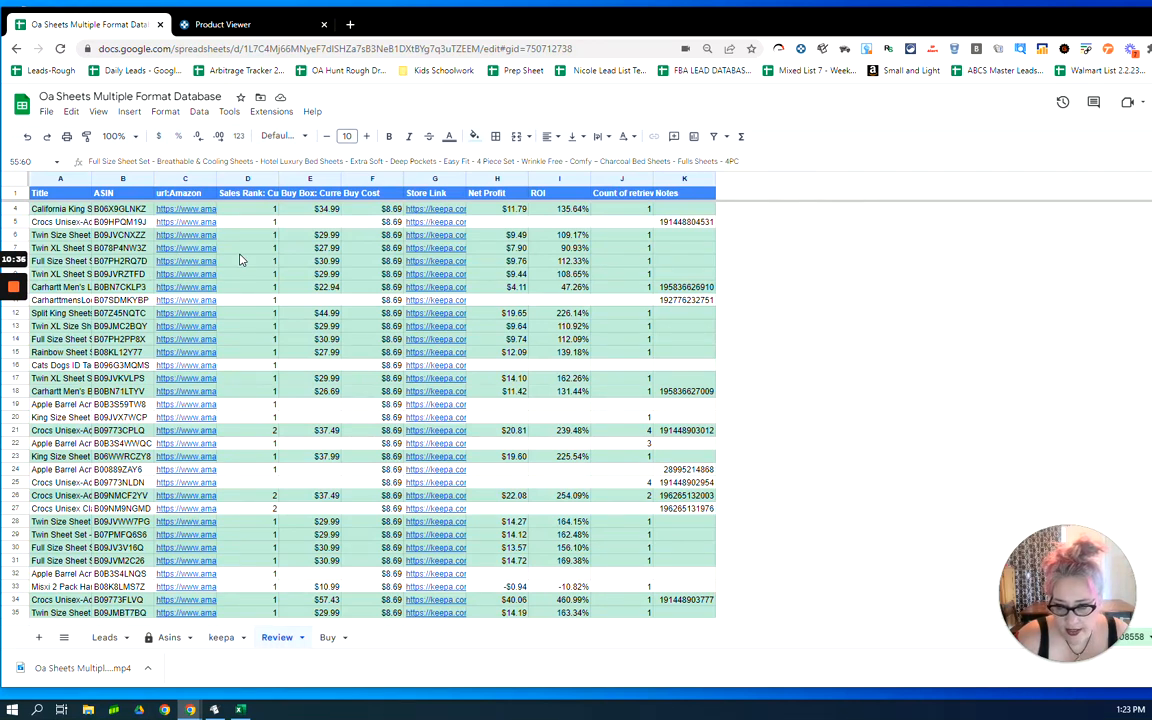
{"action": "mouse_move", "coordinate": [425, 278]}
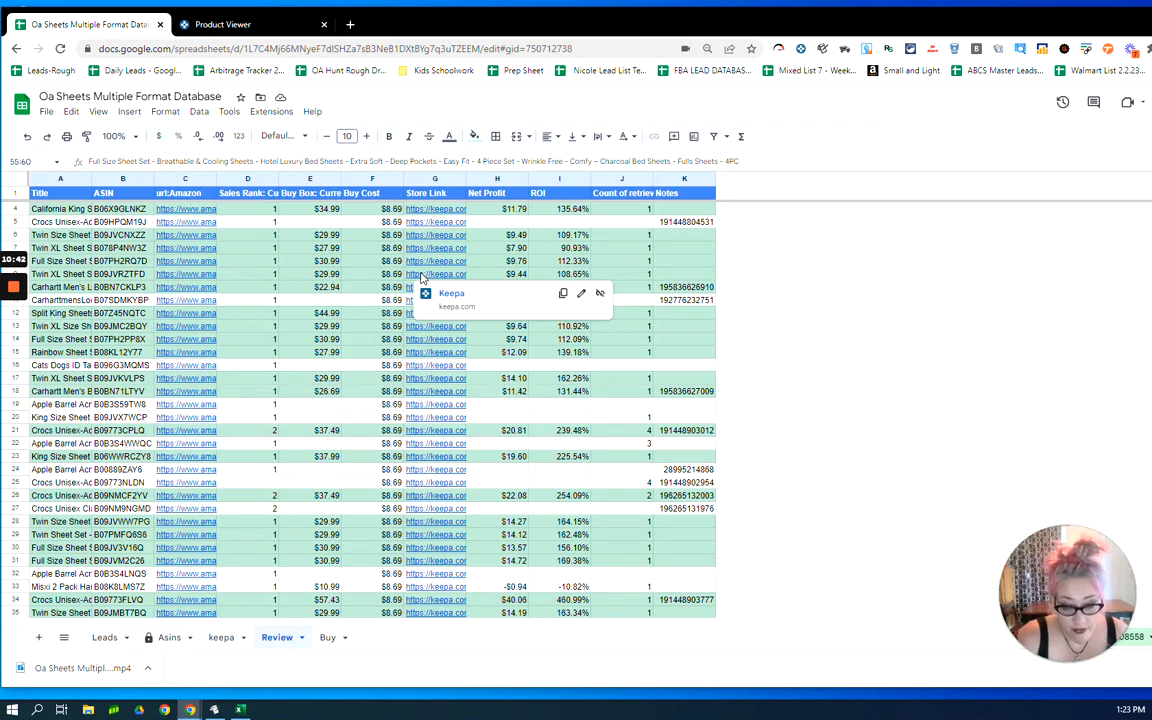
{"action": "scroll", "coordinate": [290, 375], "scroll_direction": "down", "scroll_amount": 6}
{"action": "scroll", "coordinate": [295, 388], "scroll_direction": "up", "scroll_amount": 4}
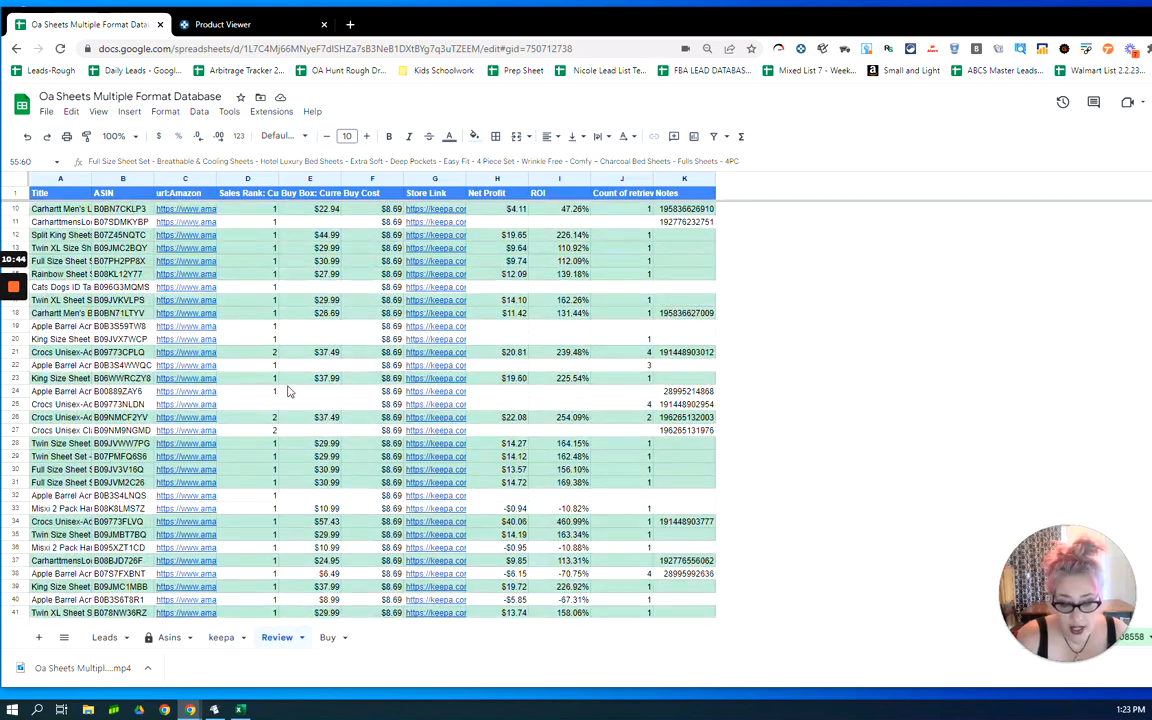
{"action": "scroll", "coordinate": [290, 390], "scroll_direction": "up", "scroll_amount": 3}
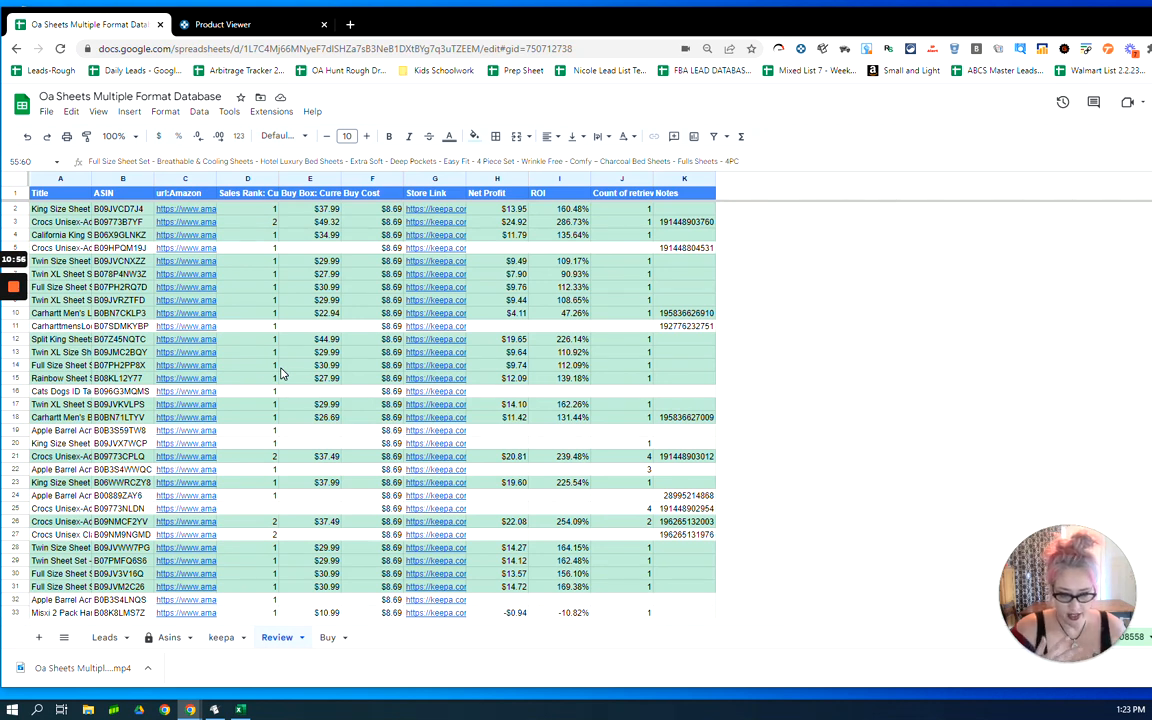
{"action": "mouse_move", "coordinate": [196, 334]}
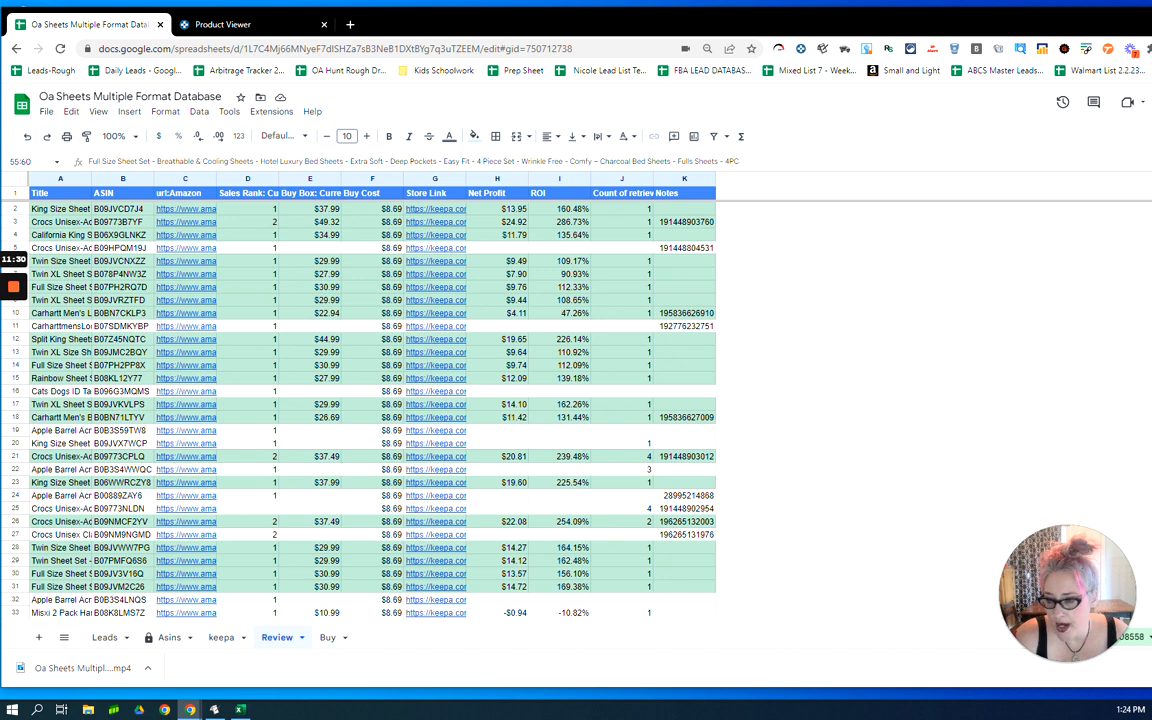
Copy rows 12–15 of the Review sheet and open the Buy sheet.
{"action": "left_click_drag", "start_coordinate": [16, 339], "coordinate": [16, 378]}
{"action": "right_click", "coordinate": [16, 370]}
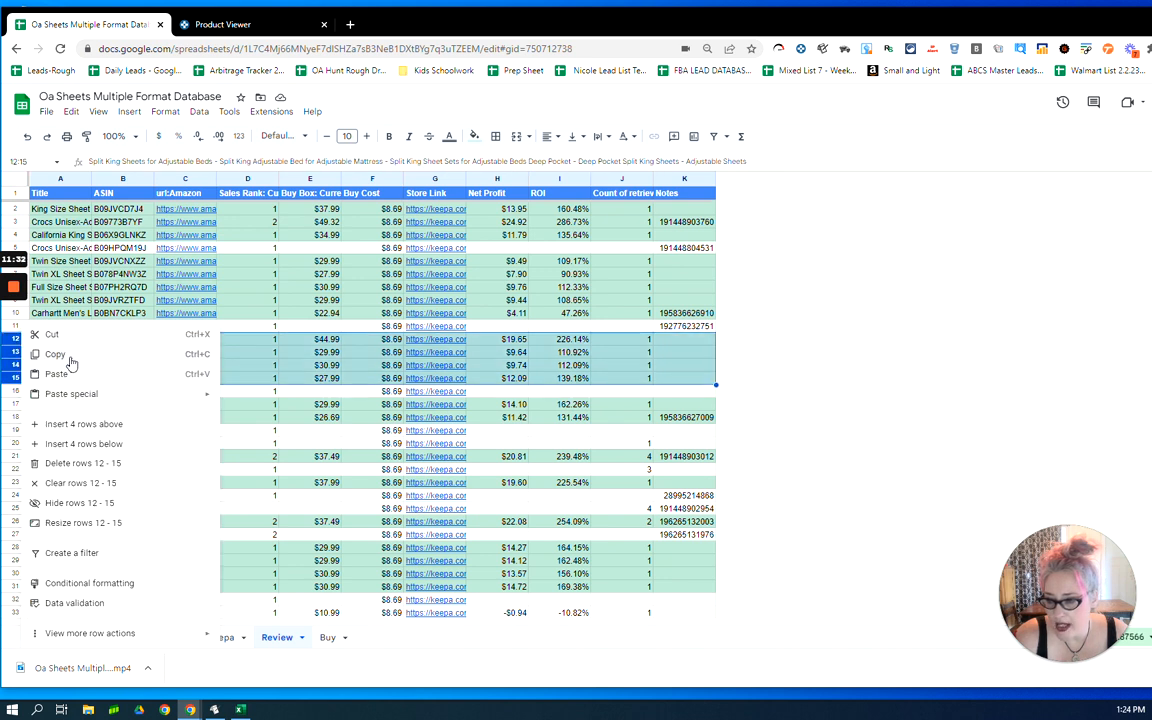
{"action": "left_click", "coordinate": [70, 358]}
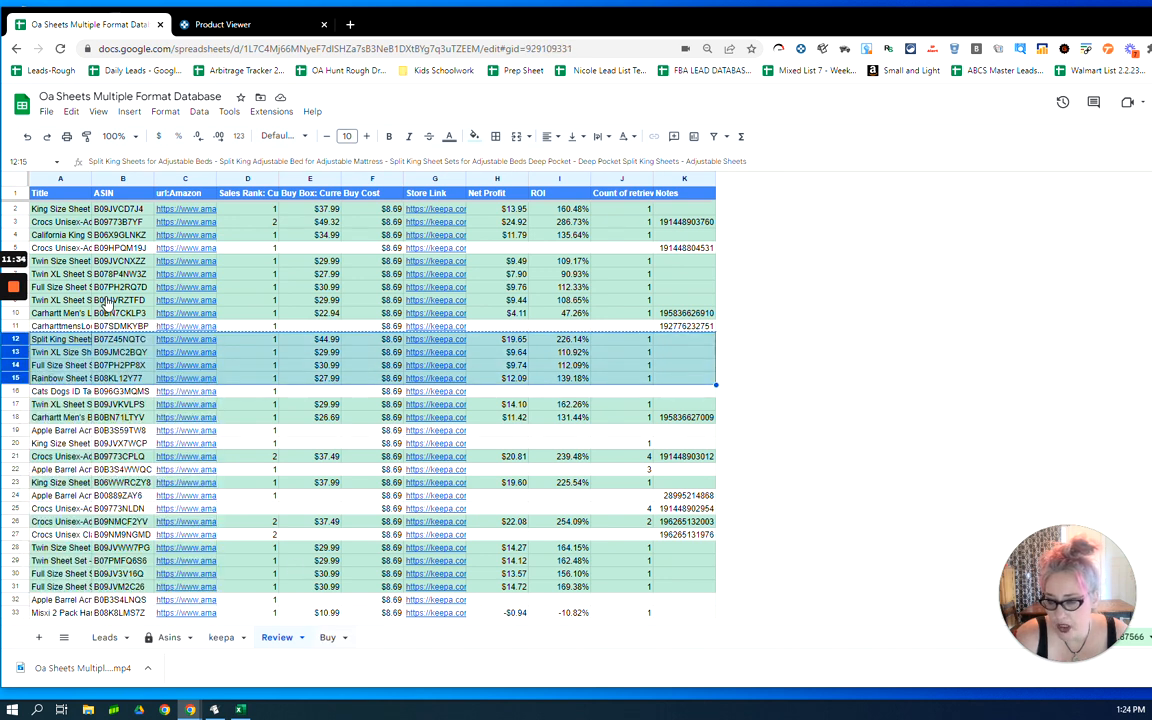
{"action": "left_click", "coordinate": [327, 637]}
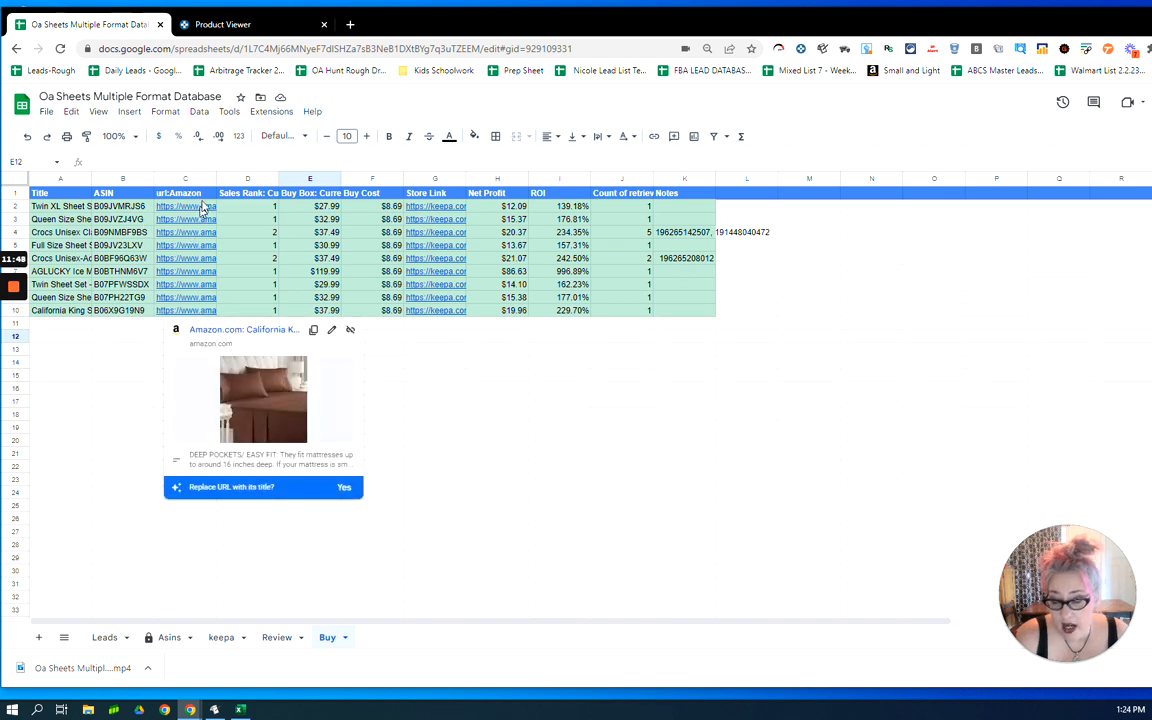
{"action": "mouse_move", "coordinate": [168, 206]}
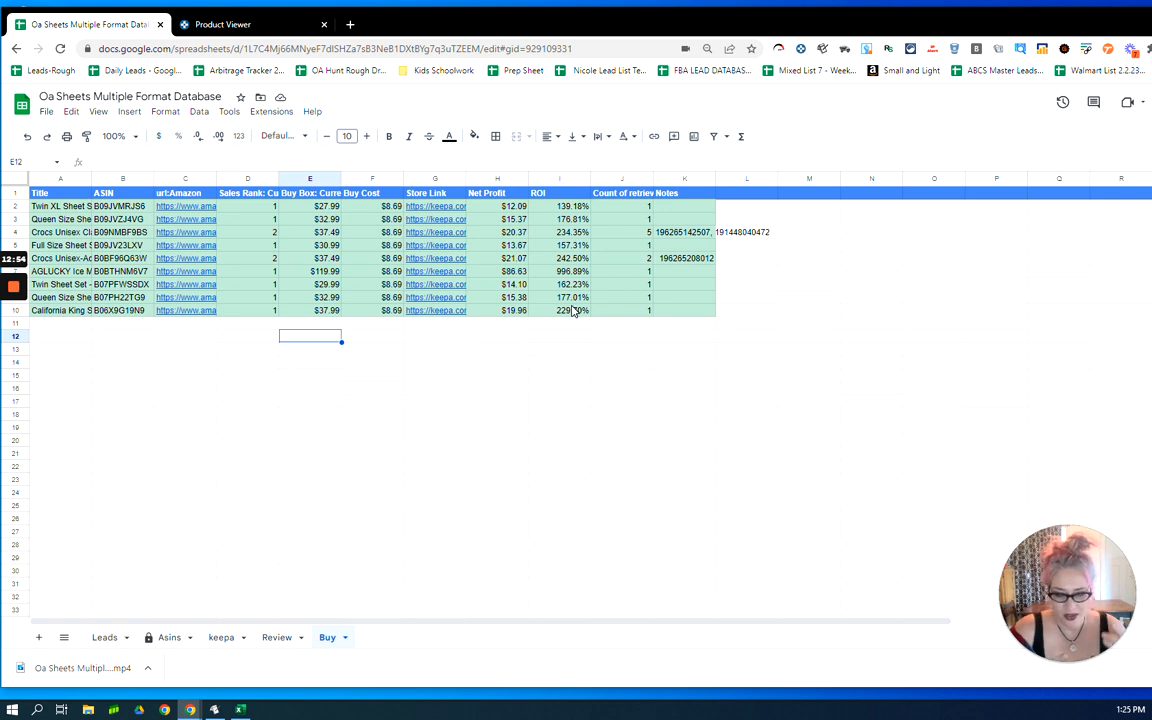
Return to the Review sheet, look through its leads from start to end, and switch back to the Buy sheet.
{"action": "left_click", "coordinate": [277, 638]}
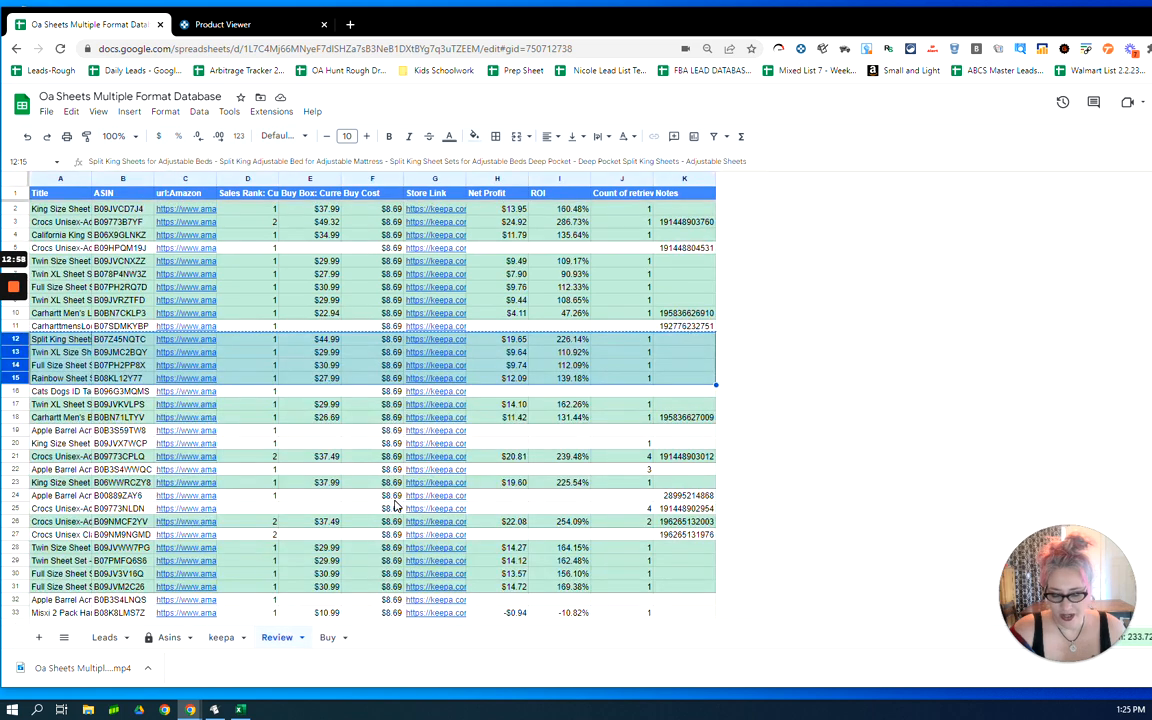
{"action": "scroll", "coordinate": [398, 500], "scroll_direction": "down", "scroll_amount": 5}
{"action": "scroll", "coordinate": [398, 500], "scroll_direction": "down", "scroll_amount": 7}
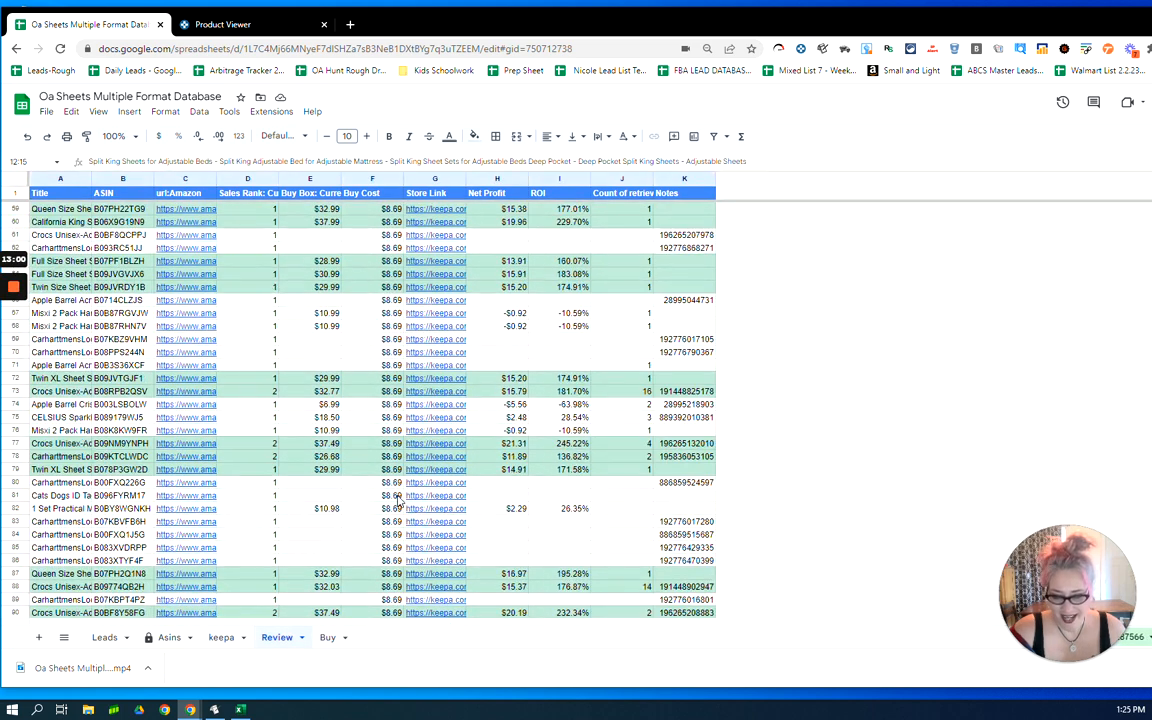
{"action": "scroll", "coordinate": [398, 502], "scroll_direction": "up", "scroll_amount": 12}
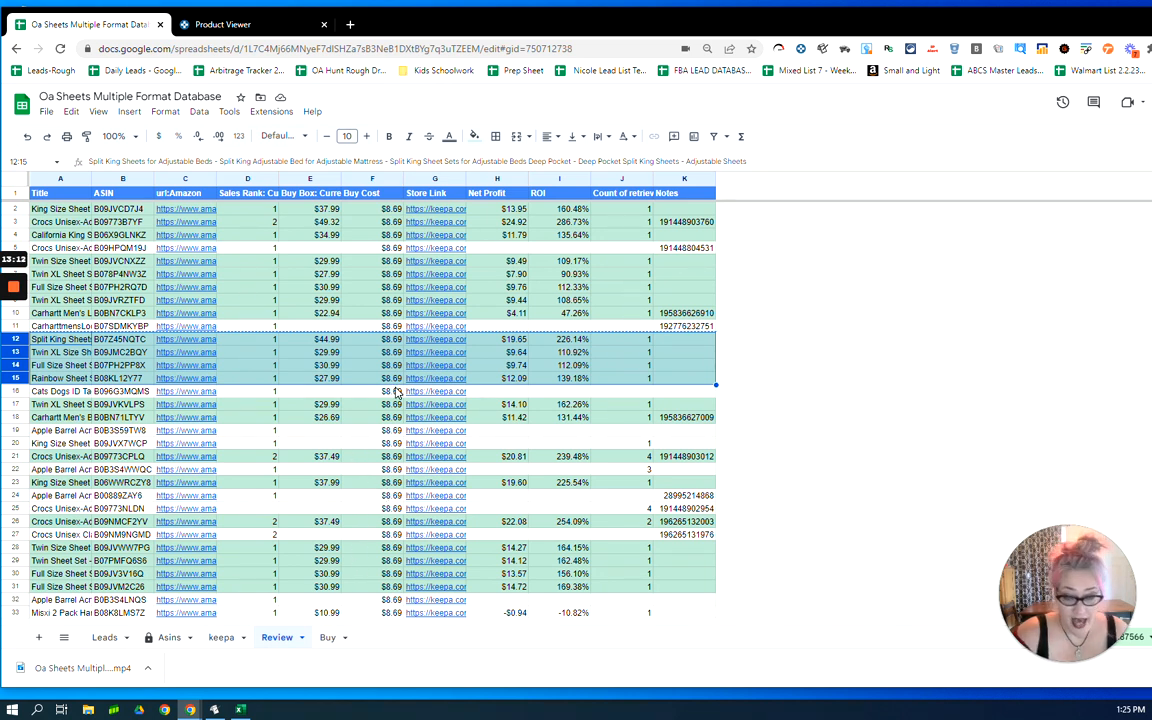
{"action": "left_click", "coordinate": [329, 637]}
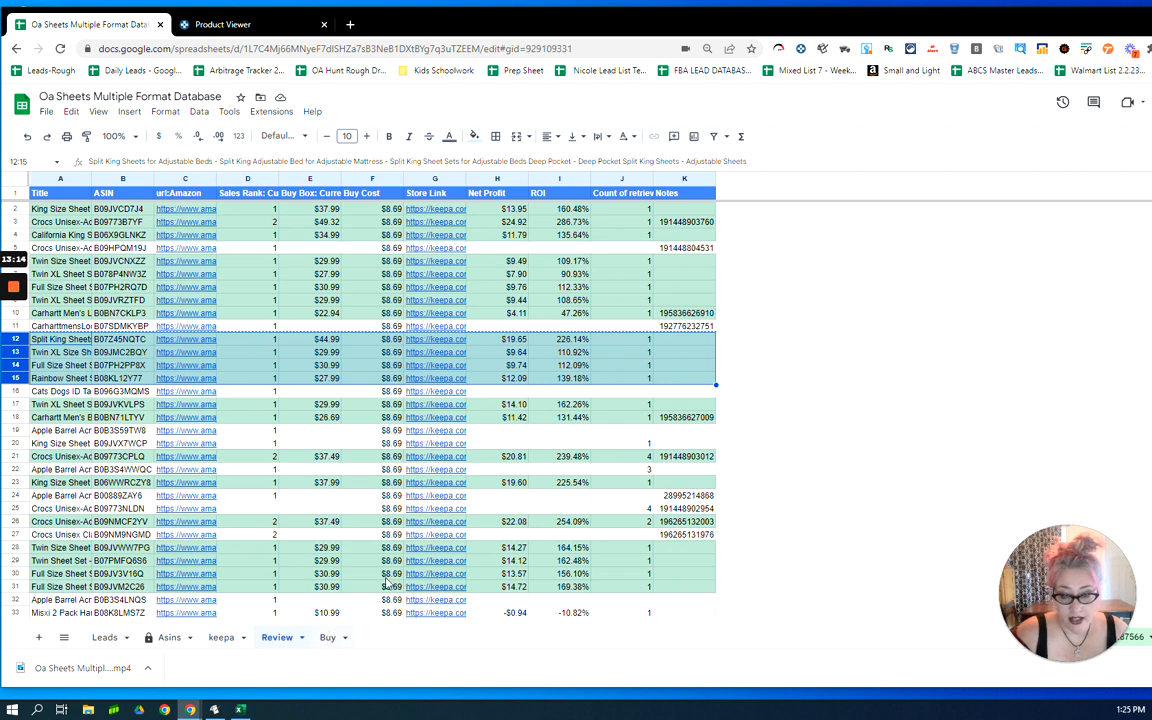